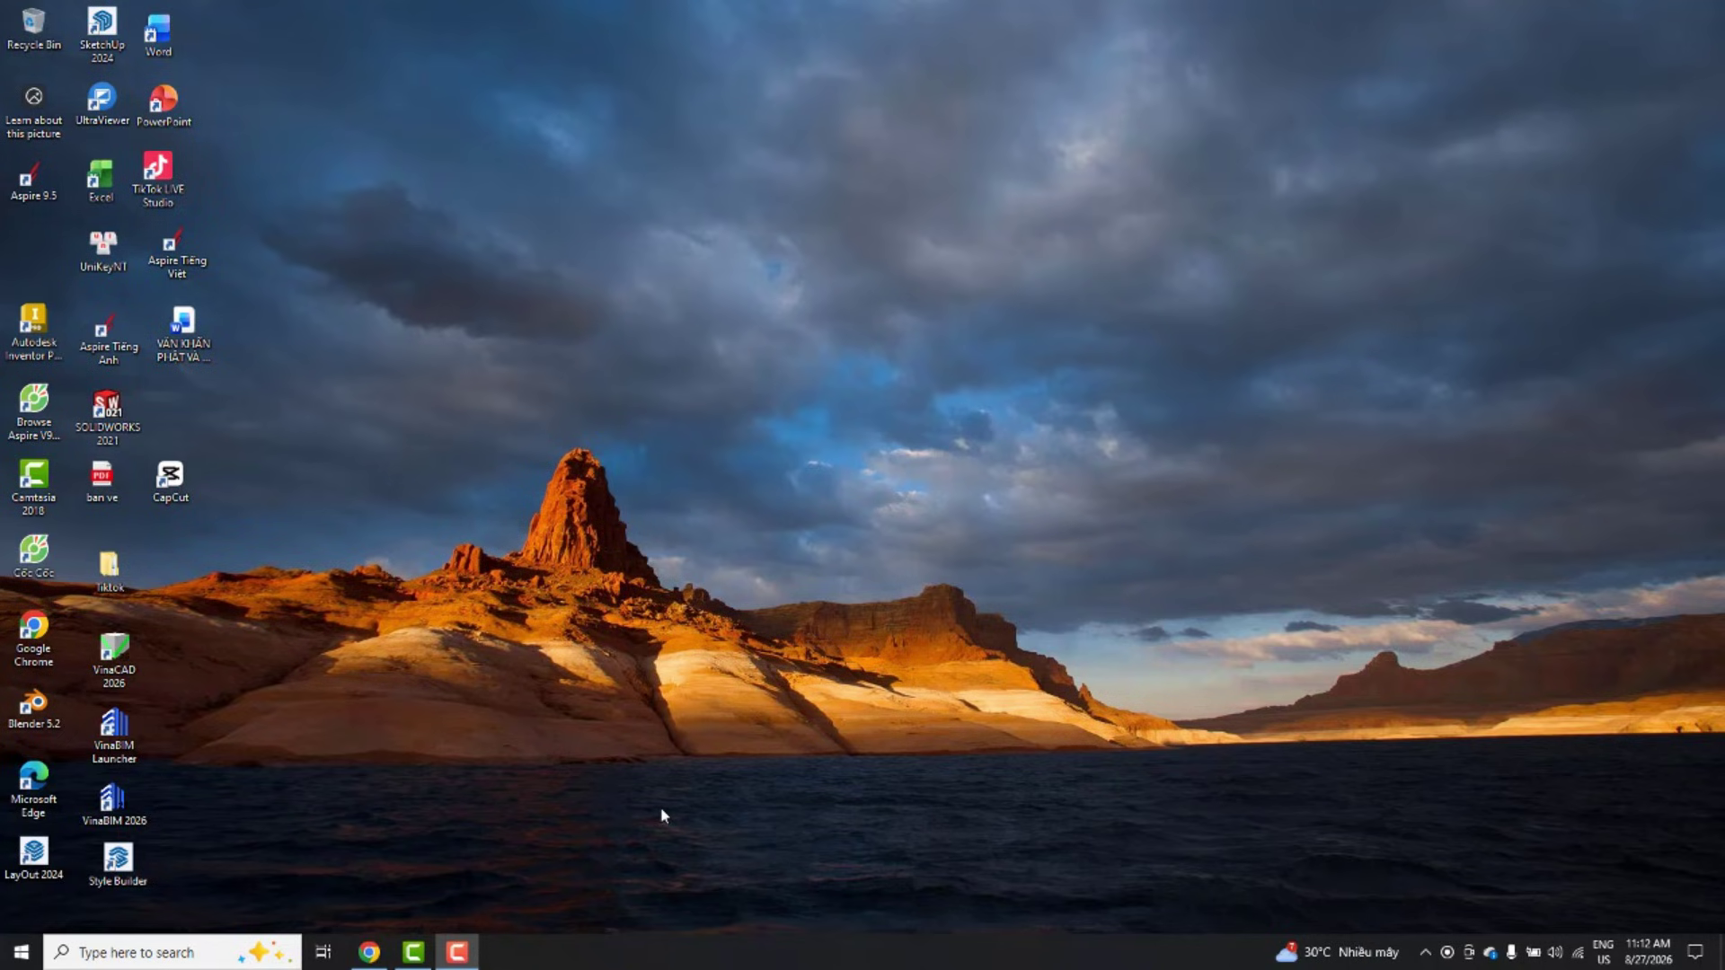
Step: Examine the white mug reference image in the Chrome image search results
left_click(369, 952)
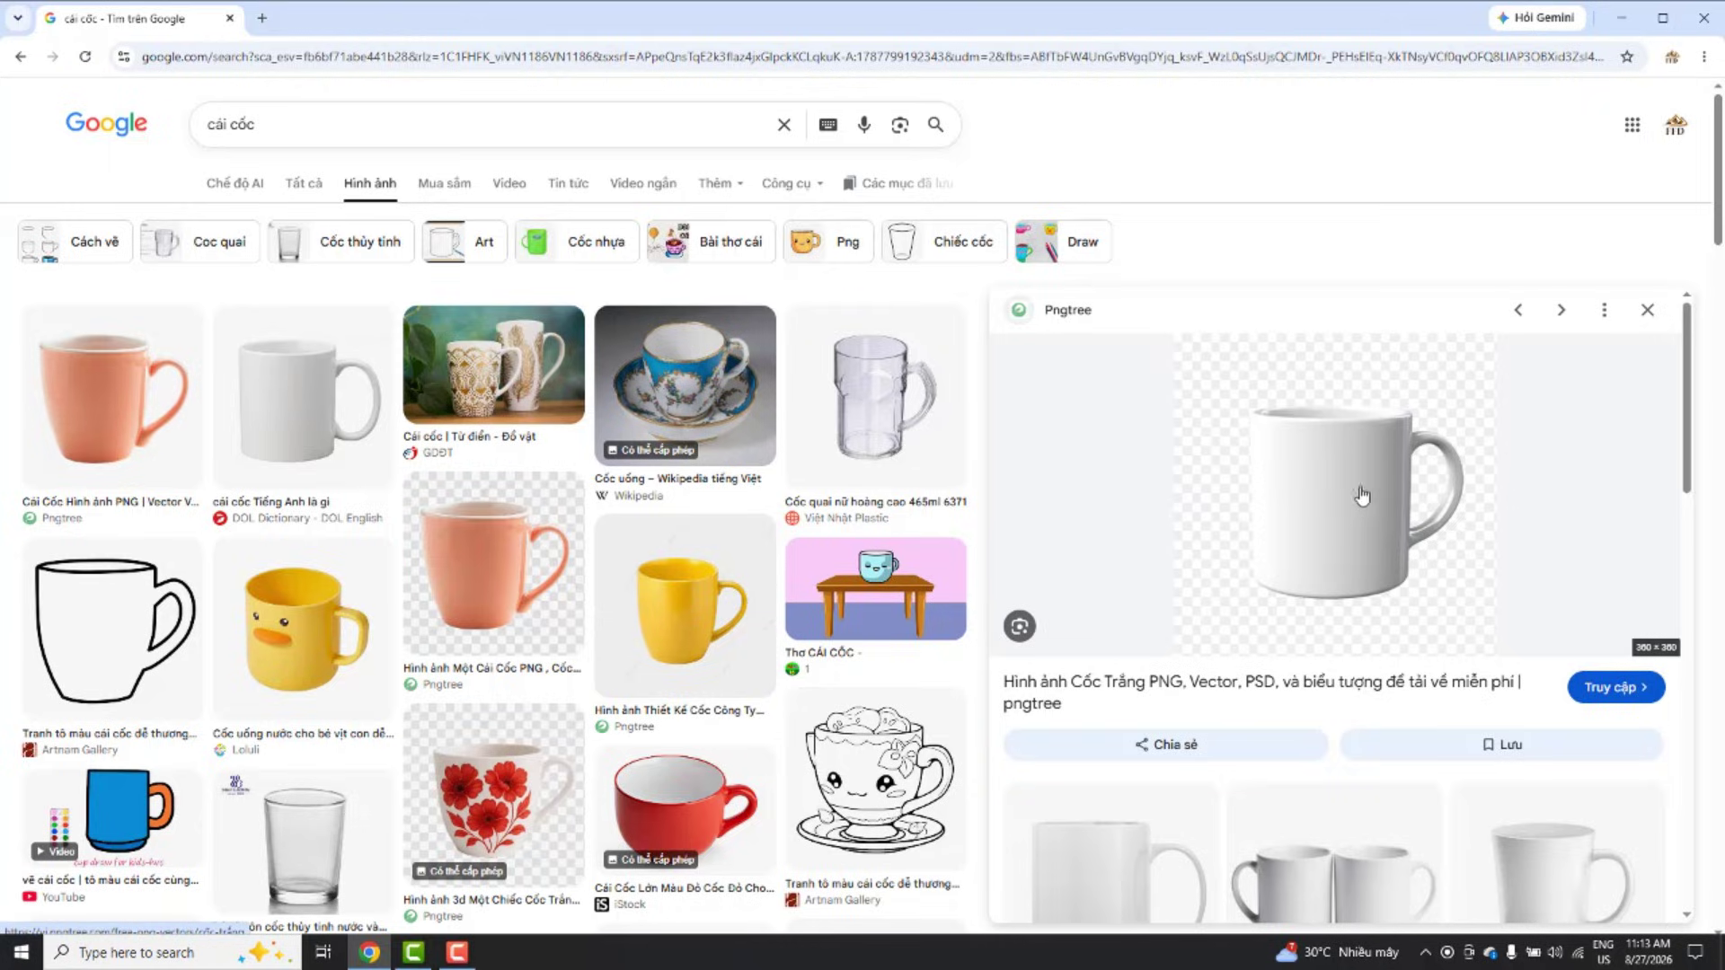
left_click(1623, 19)
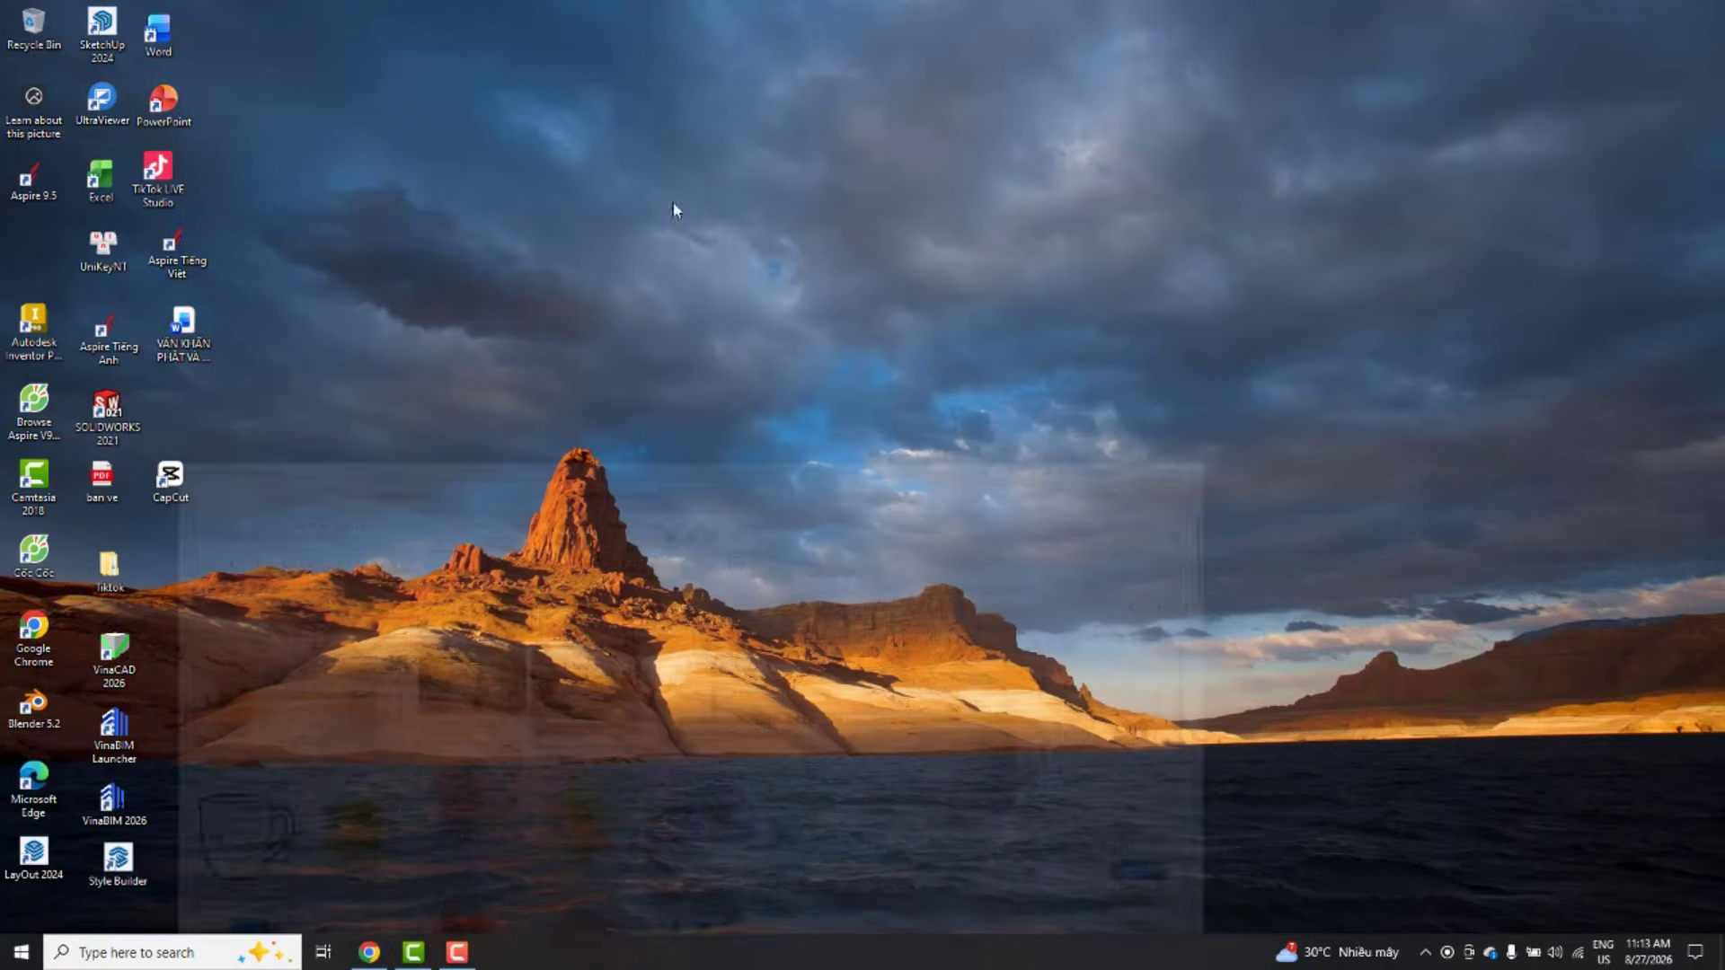
Step: Start Blender with the default scene and delete the default cube
double_click(34, 707)
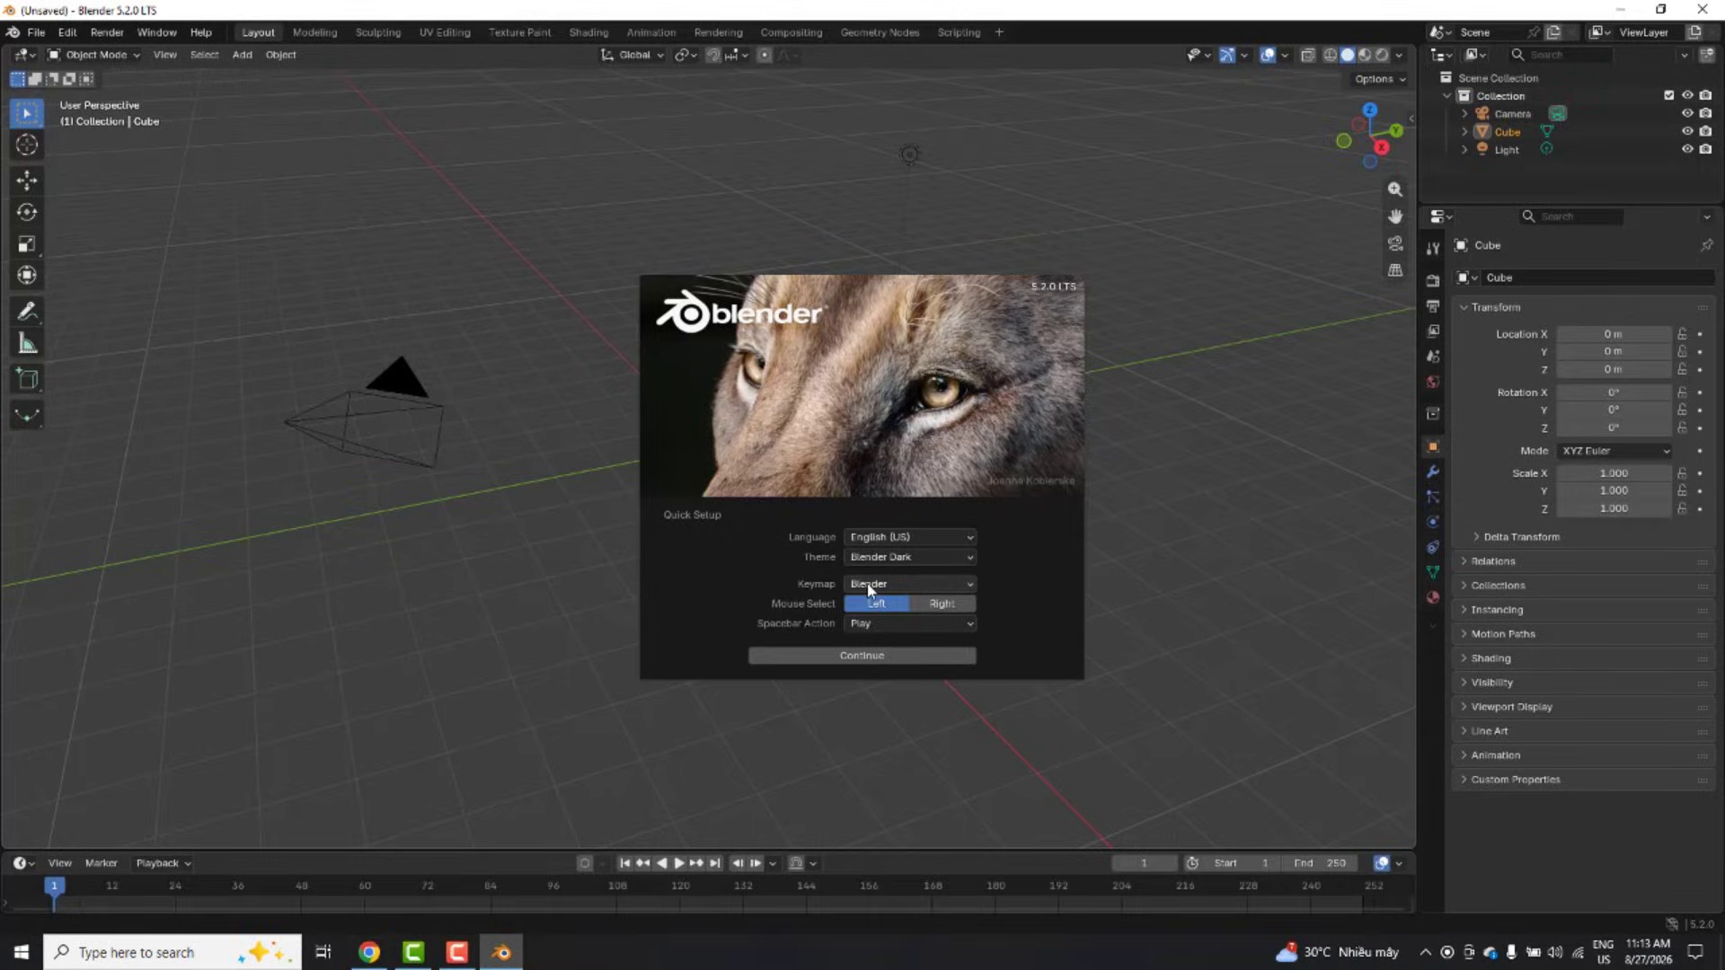
left_click(1156, 481)
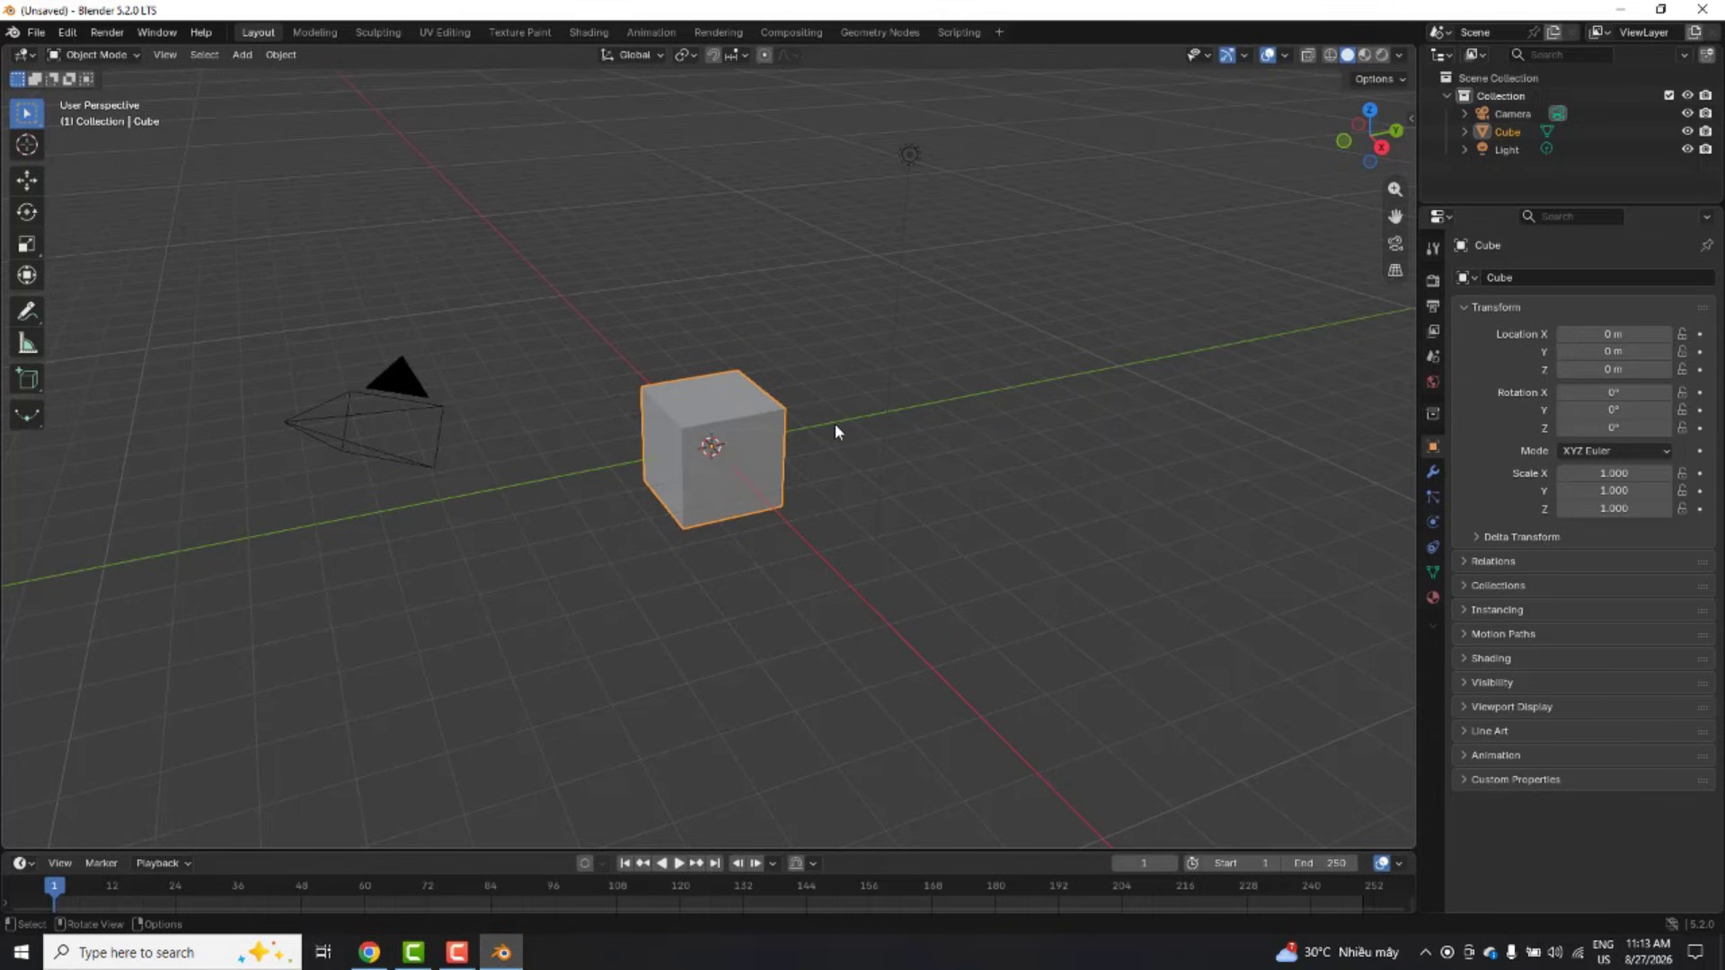
key("Delete")
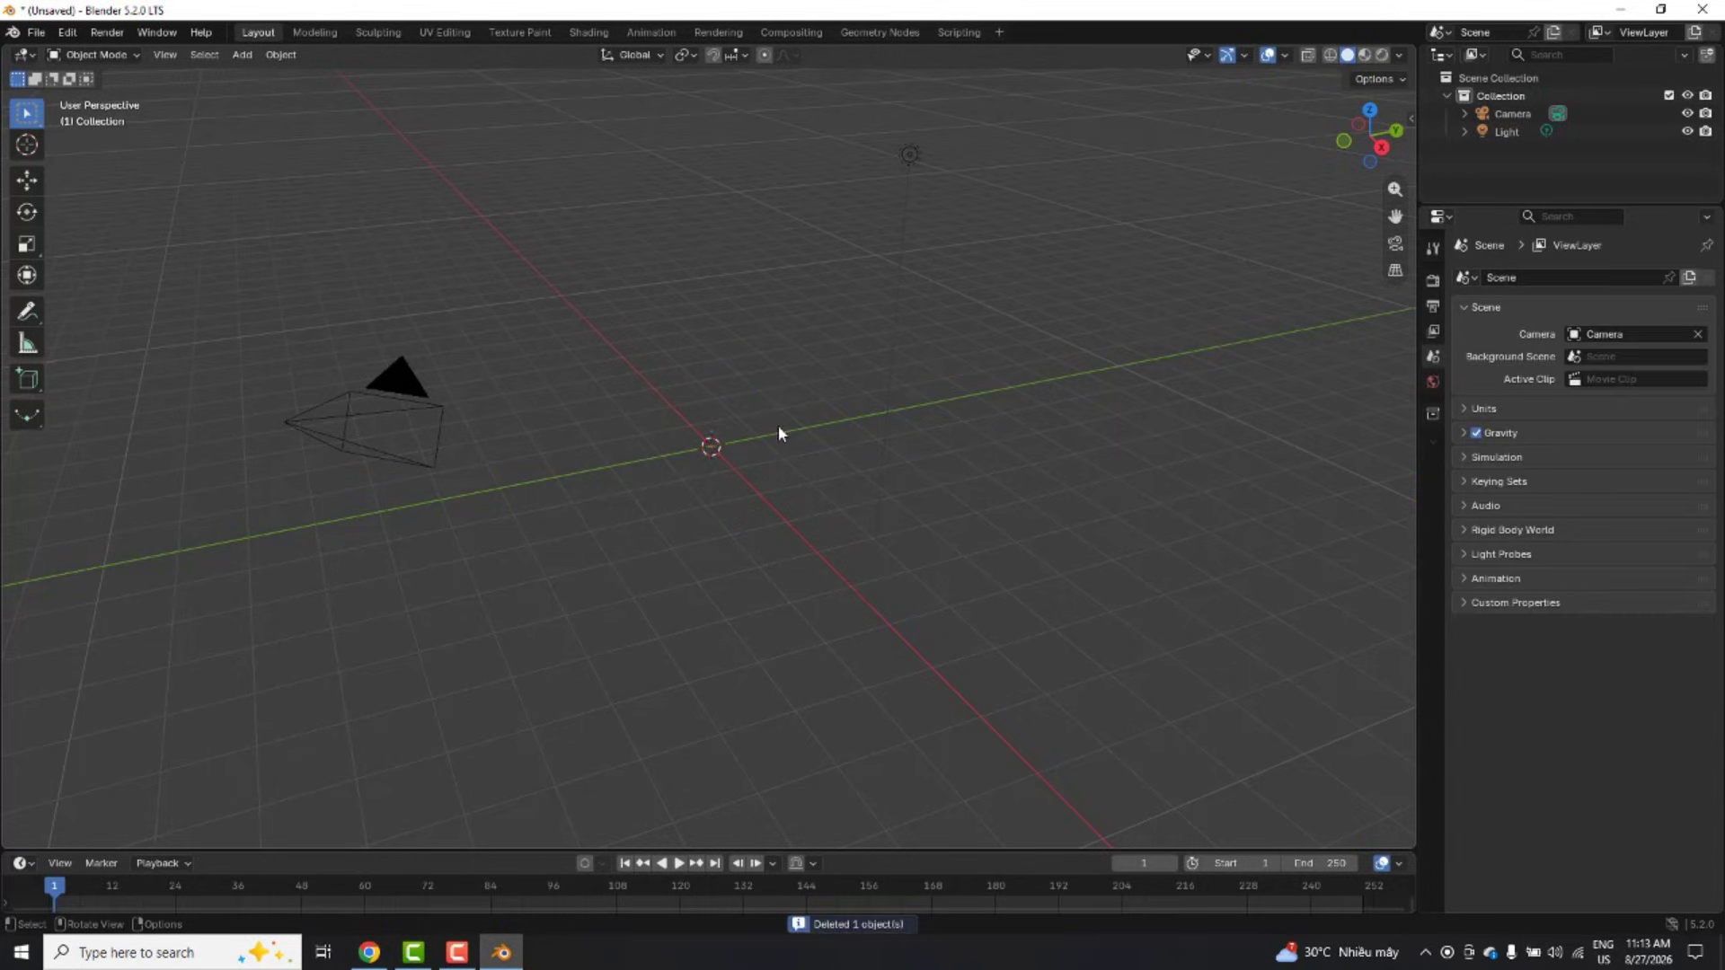
Step: Add a cylinder mesh at the scene origin
key("shift+a")
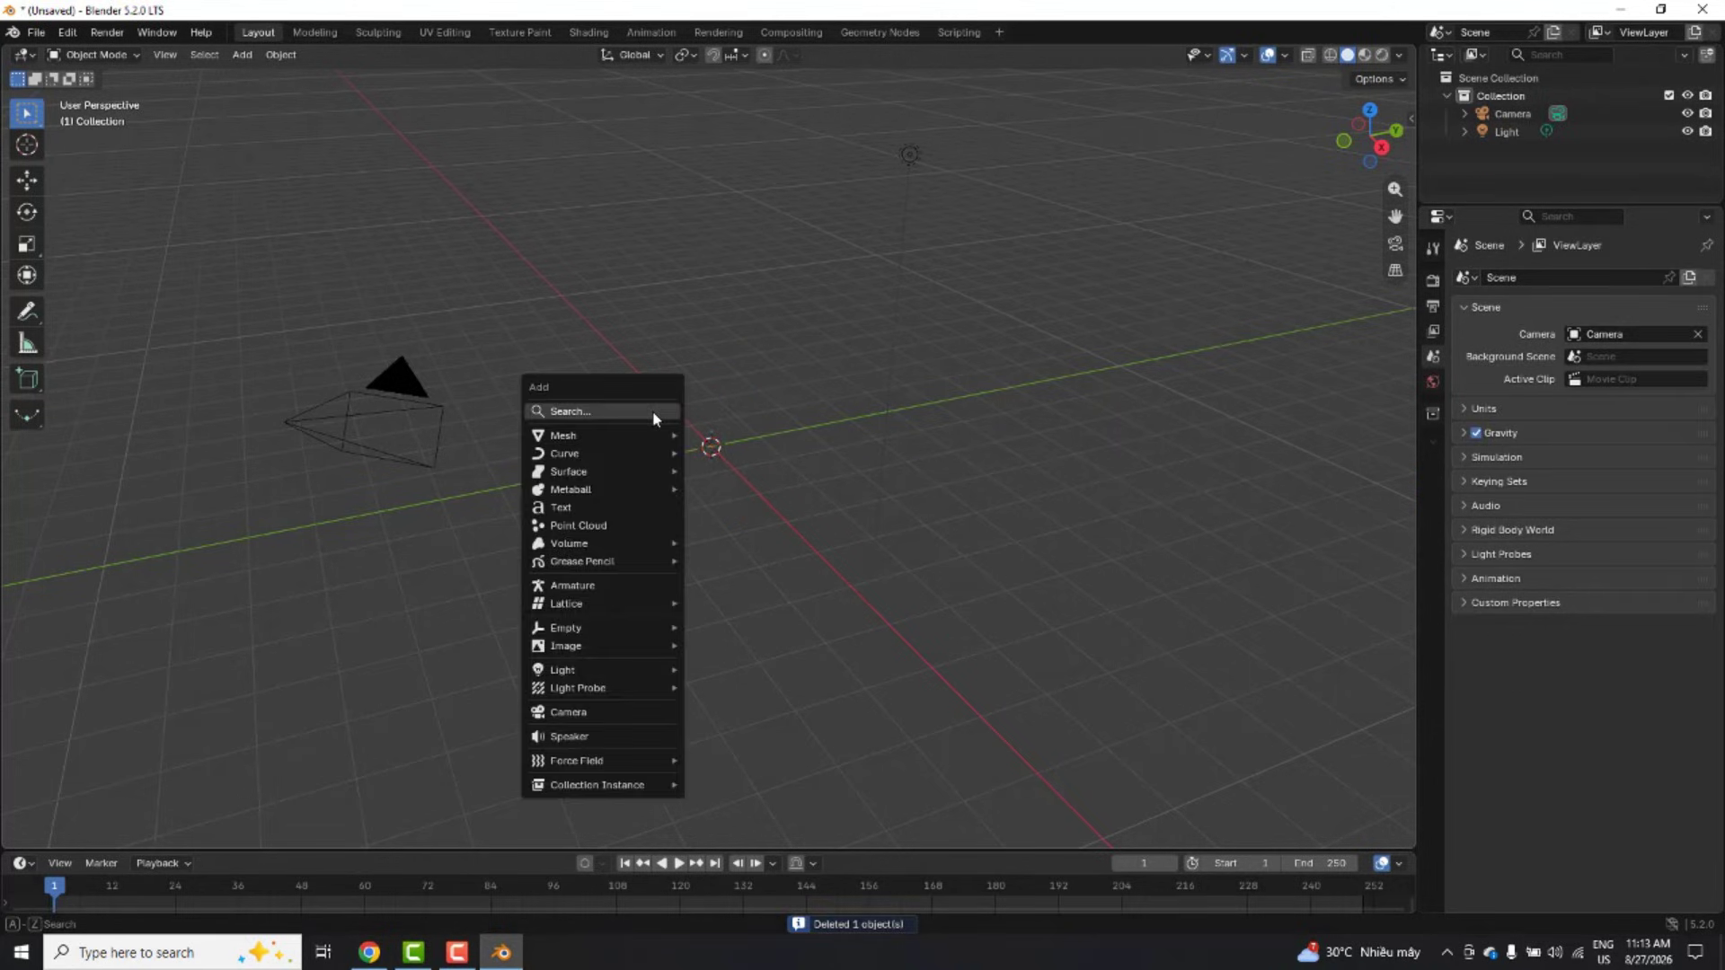
mouse_move(601, 436)
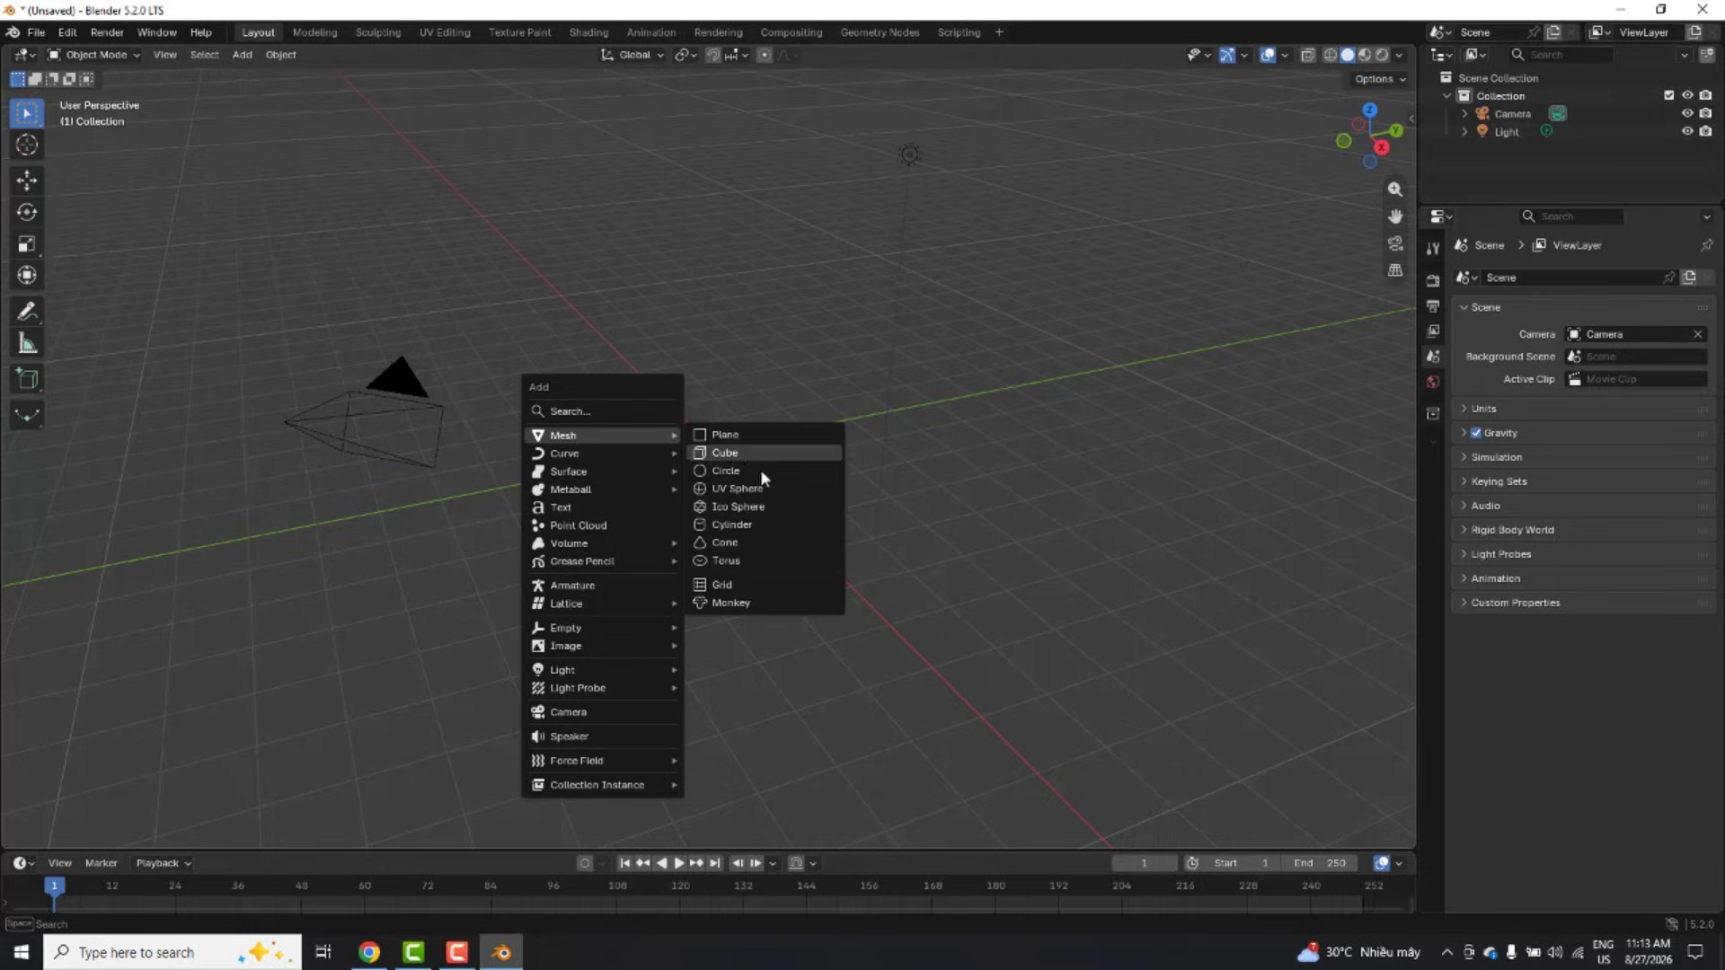
left_click(736, 529)
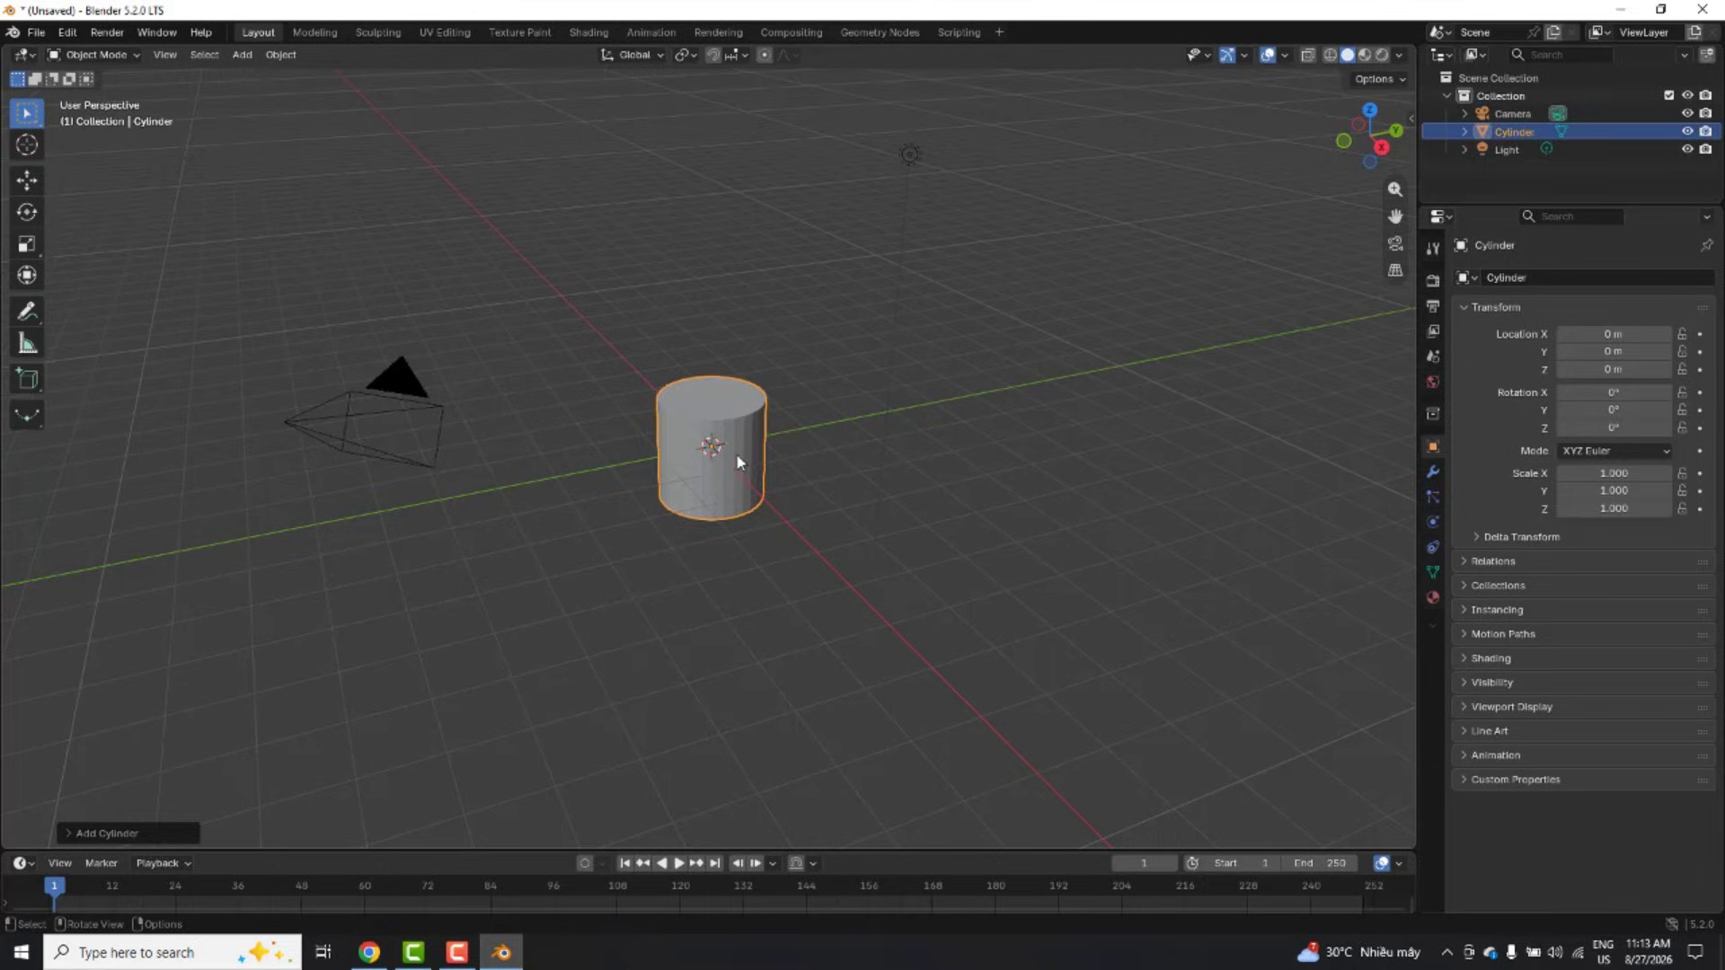
Step: Move the cylinder up 1 m along the Z axis
middle_click_drag(814, 491, 842, 446)
key("g")
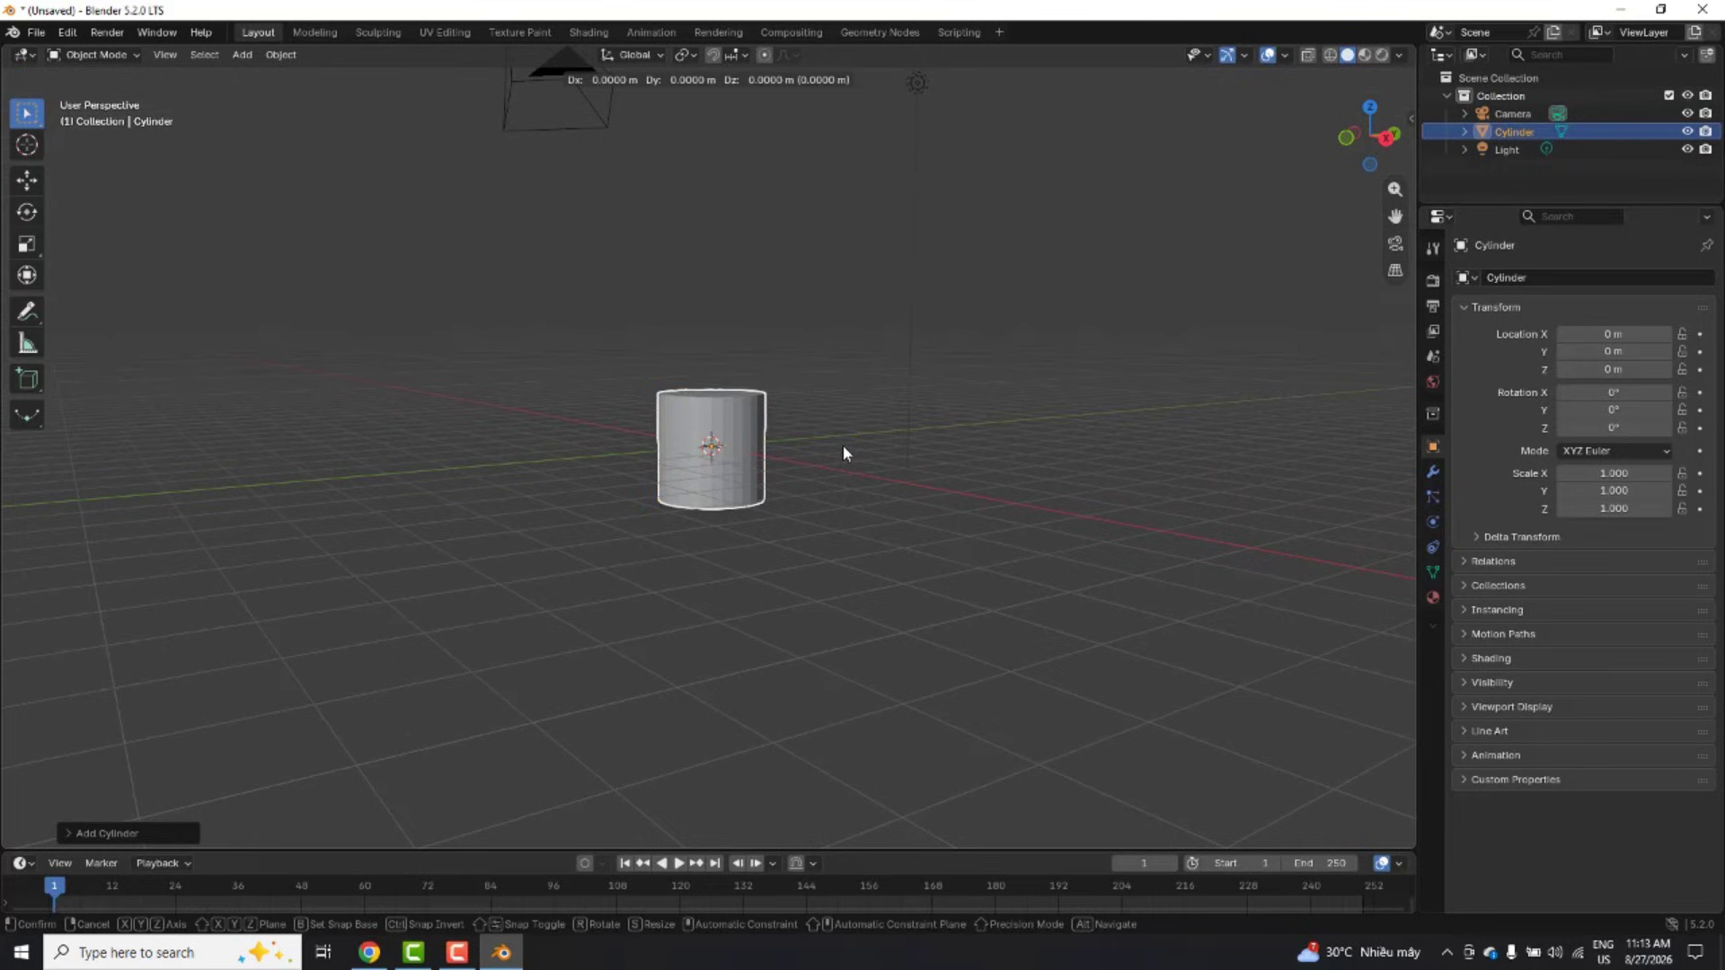
type("z")
type("1")
key("Return")
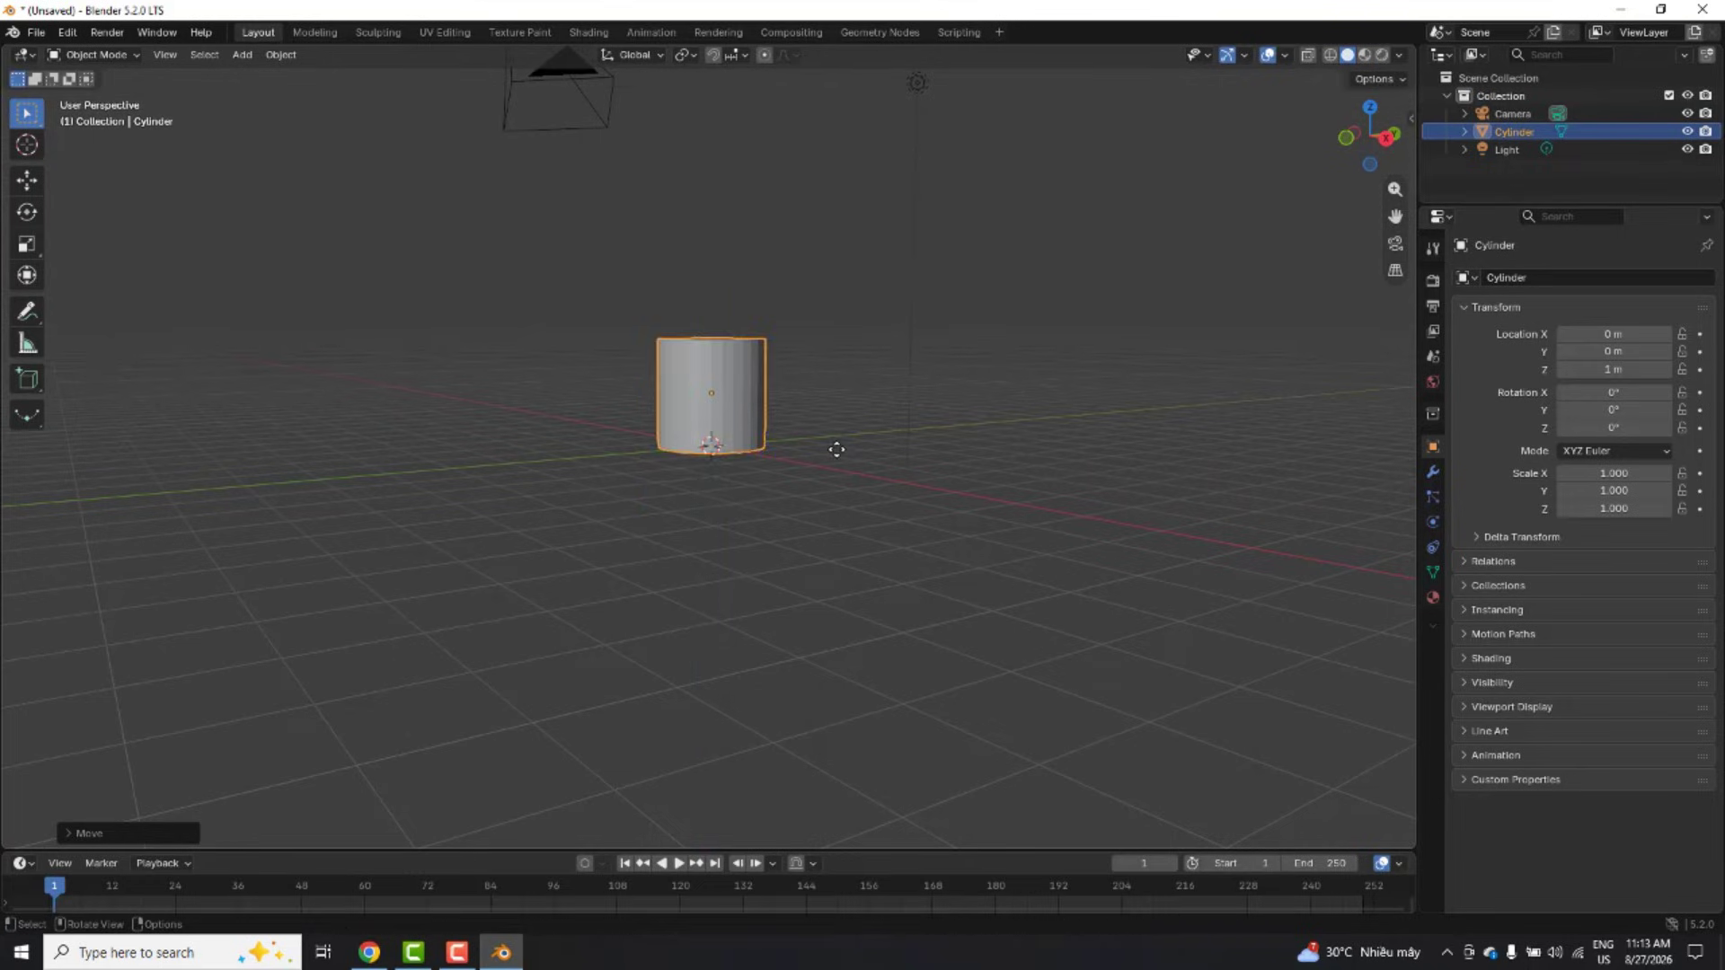
Step: Scale the cylinder up uniformly by a factor of about 2.72
middle_click_drag(835, 450, 698, 466)
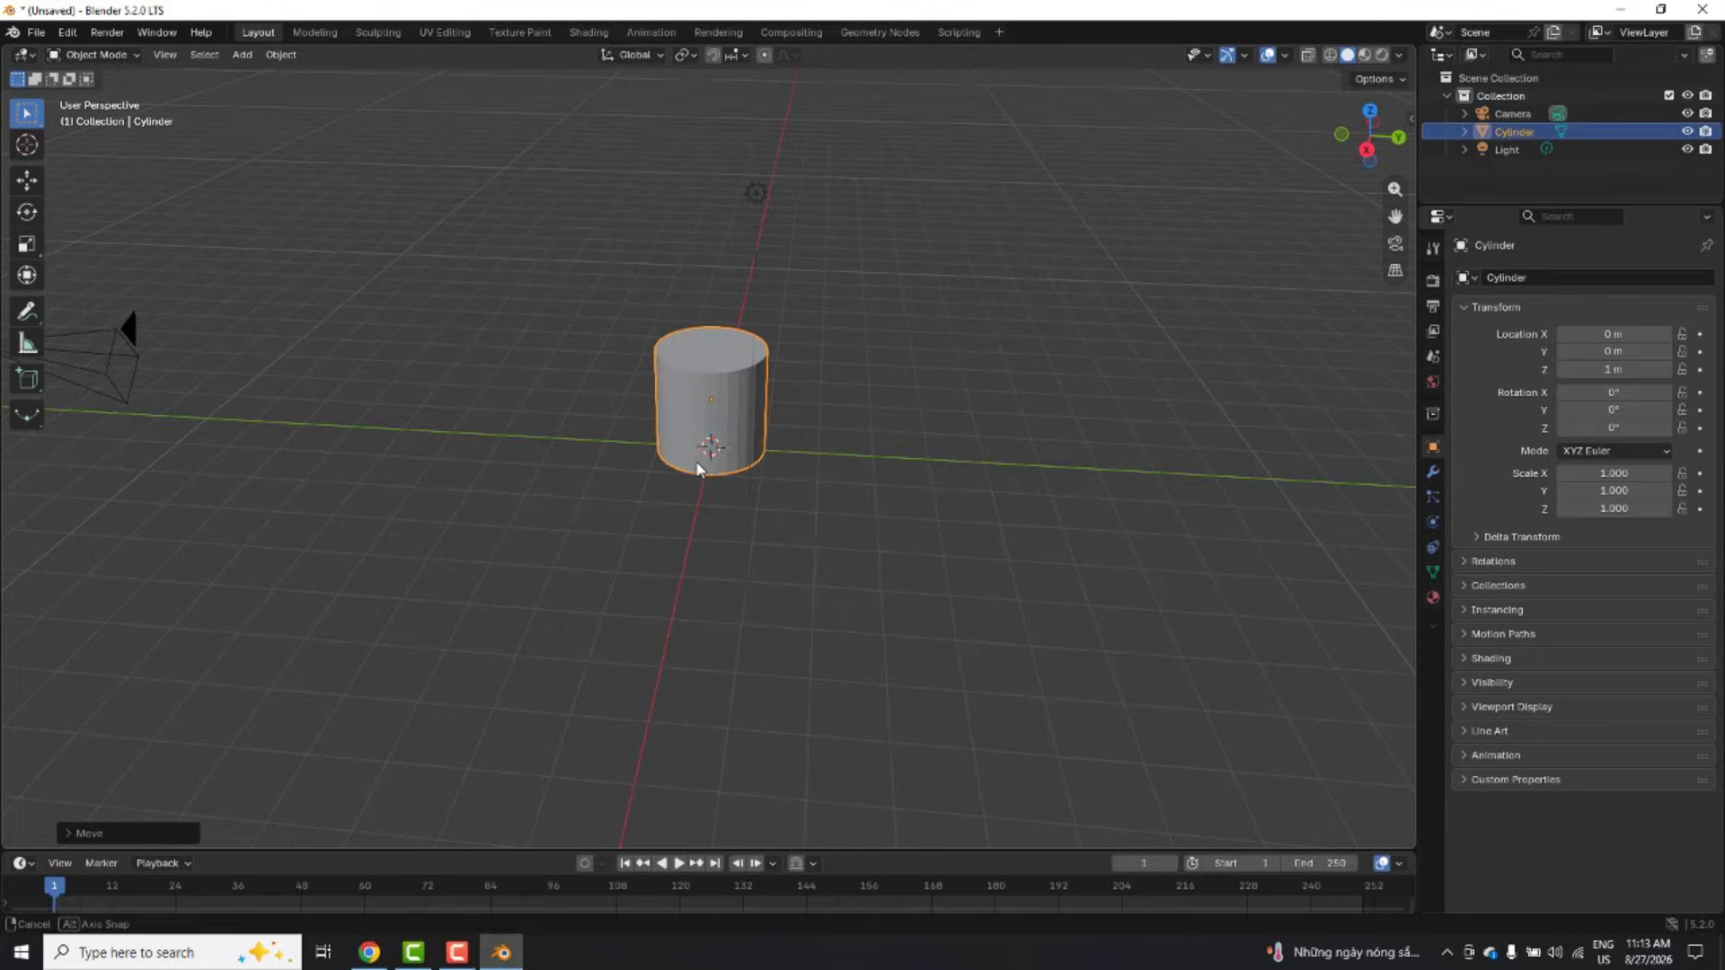
key("s")
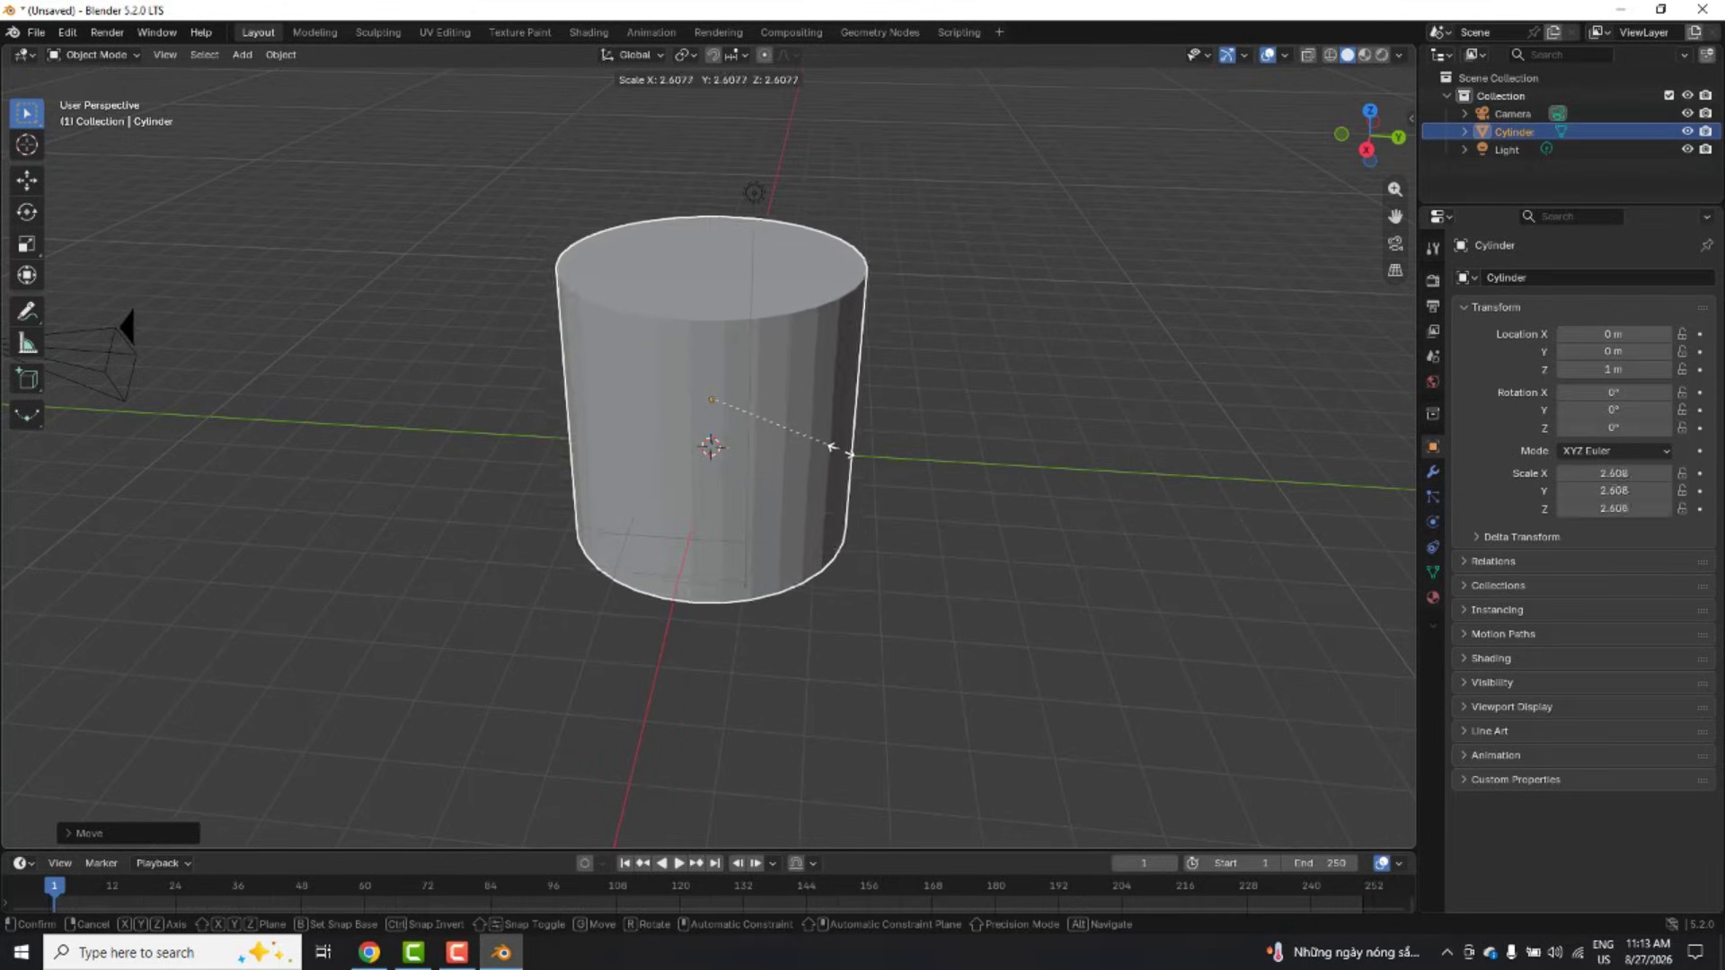
left_click(839, 454)
scroll(839, 455, "down", 3)
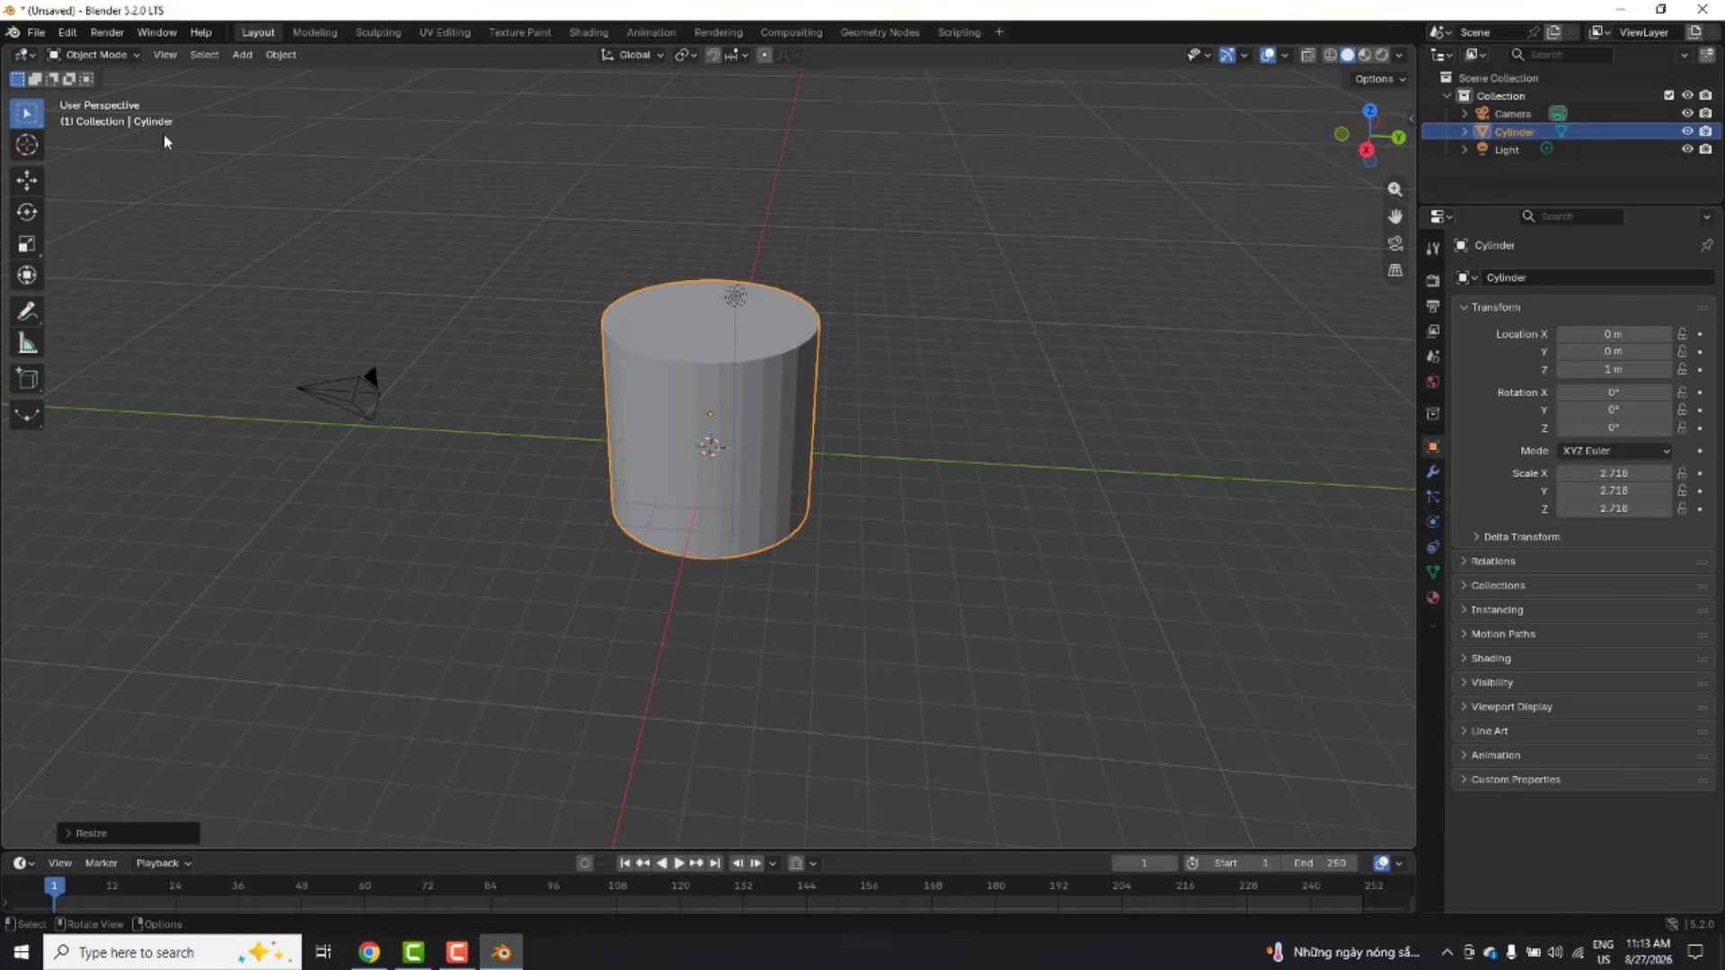
Step: Switch the cylinder to Edit Mode with face selection and select its top face
left_click(135, 55)
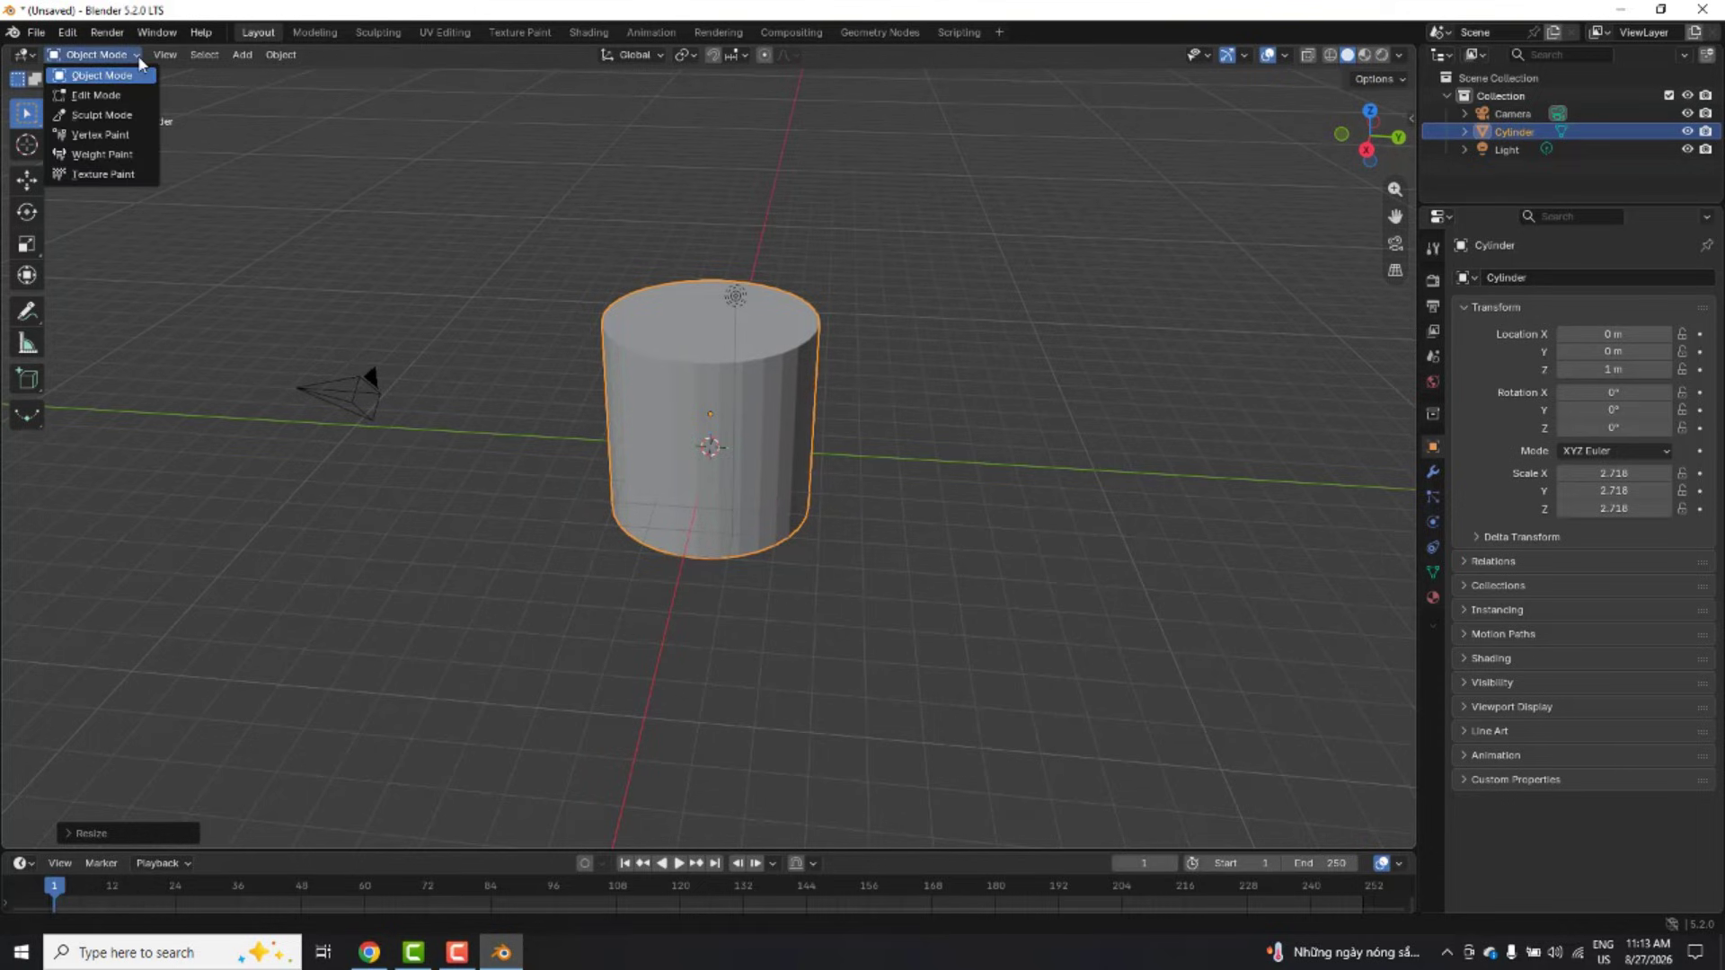
left_click(103, 99)
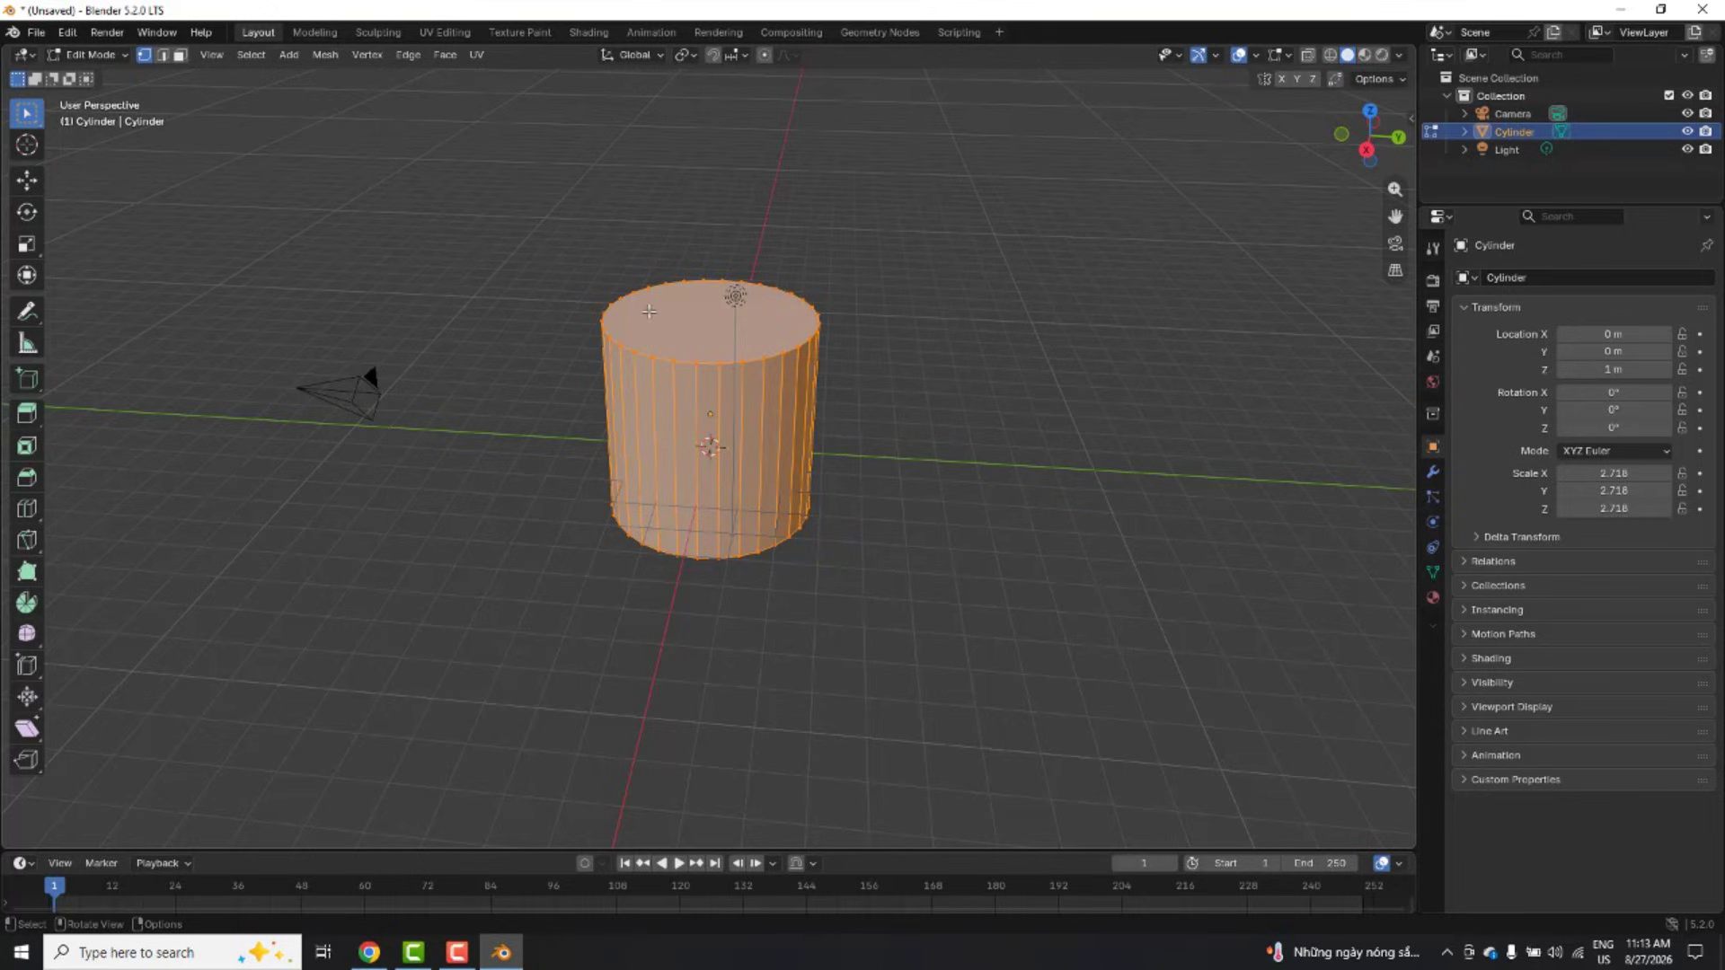
left_click(181, 54)
left_click(692, 313)
key("i")
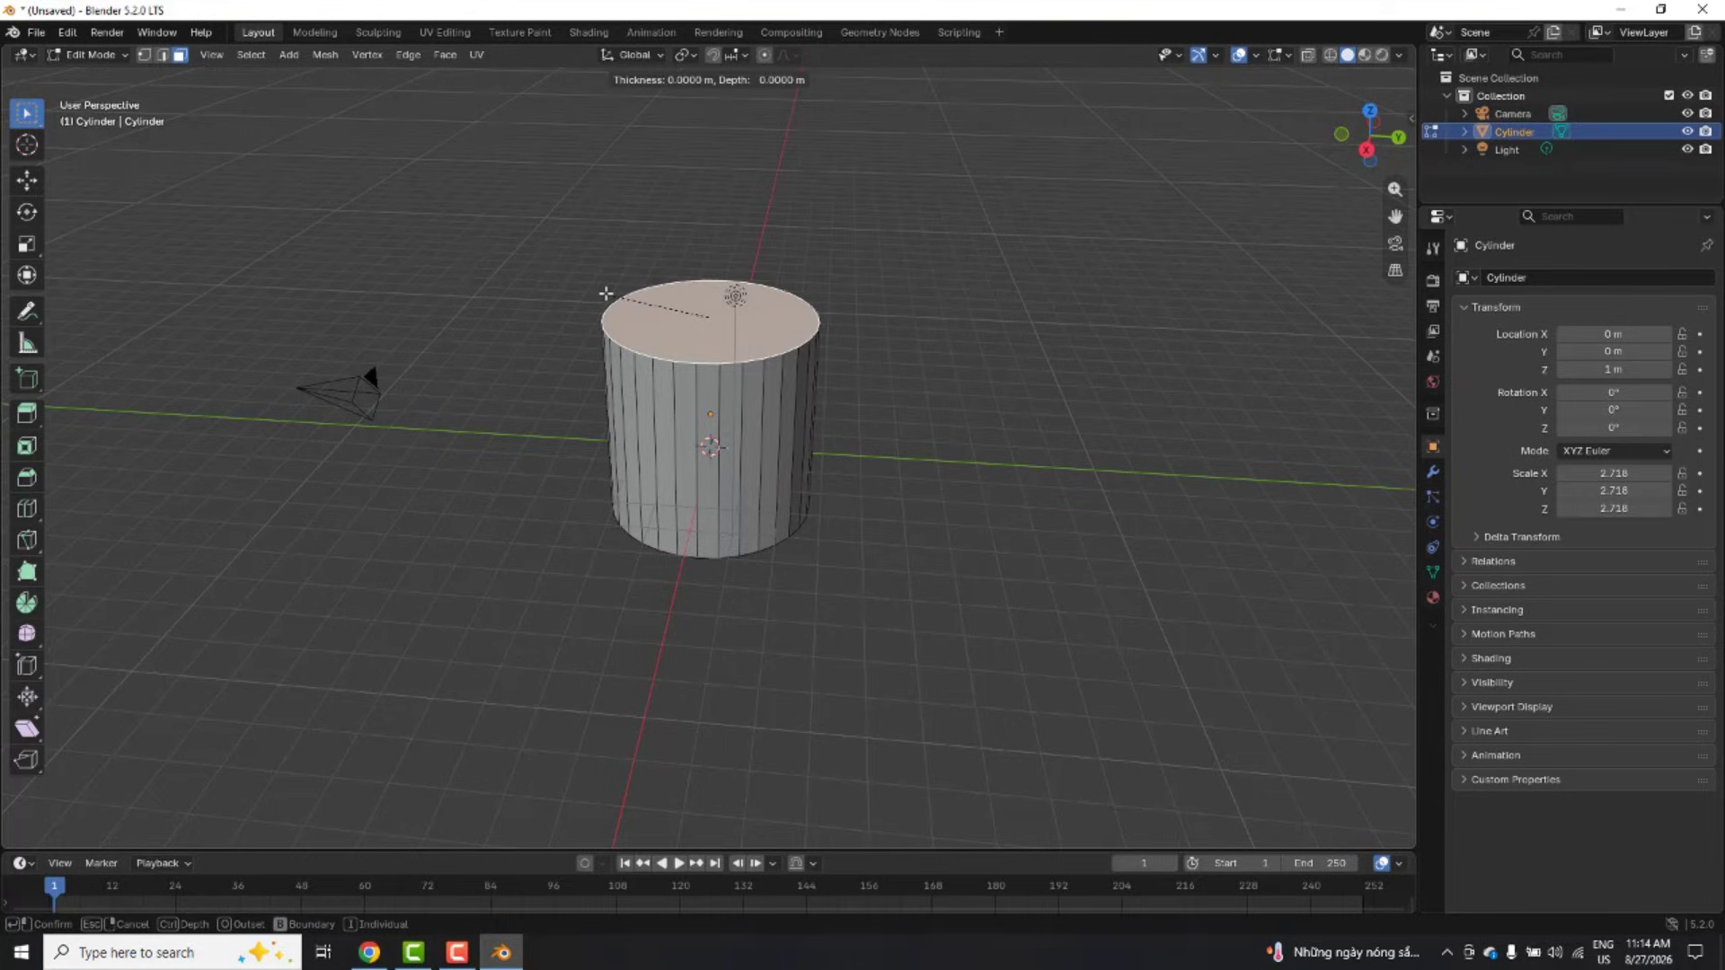
key("Escape")
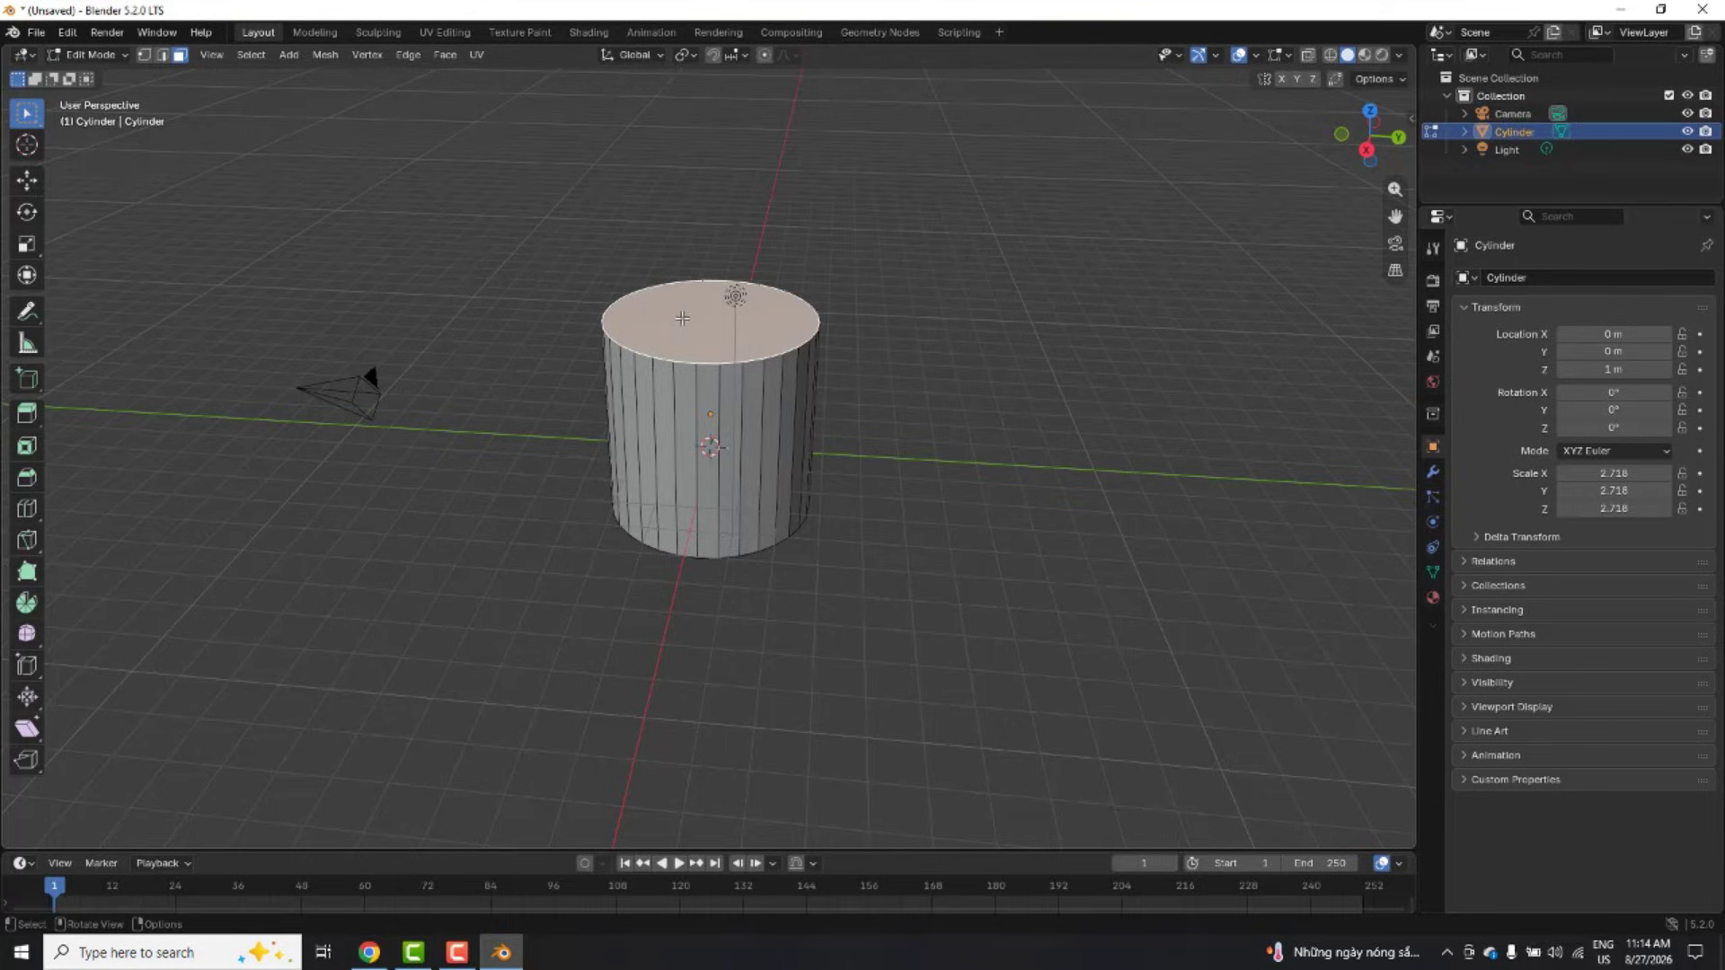
Step: Inset the cylinder's top face by about 0.09 m to form a thin rim
middle_click_drag(691, 317, 710, 369)
scroll(718, 350, "up", 3)
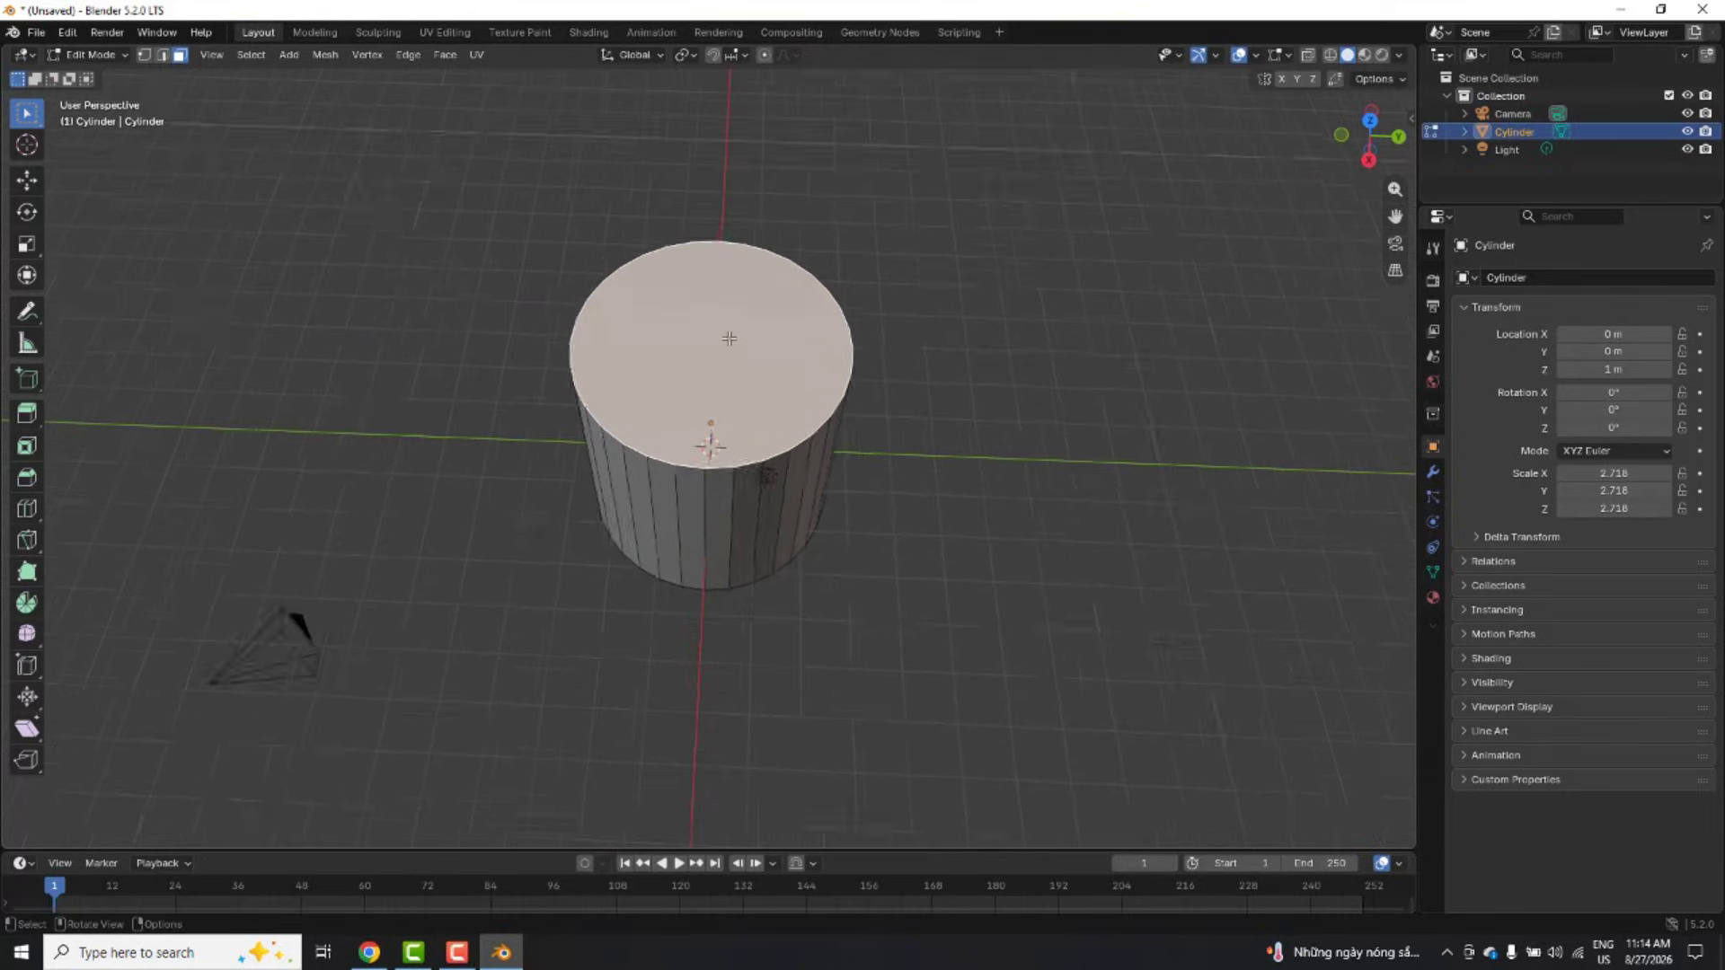
key("i")
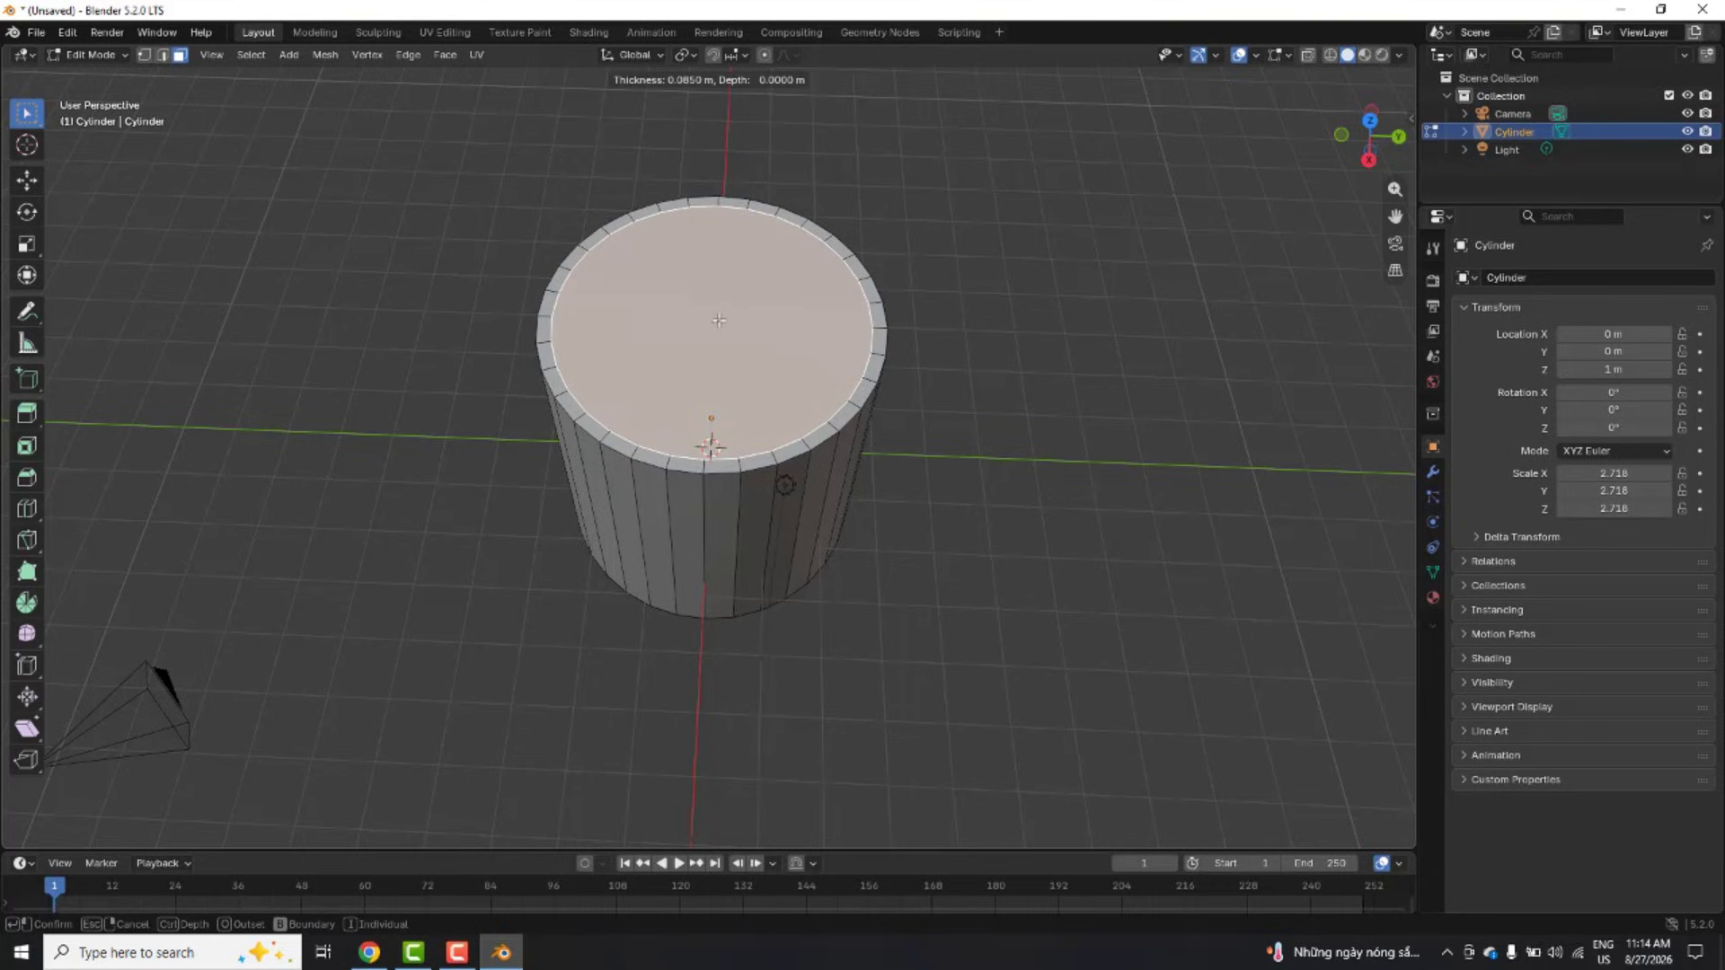
left_click(718, 320)
Step: Delete the inset top face to open the cylinder inside the rim
middle_click_drag(774, 349, 771, 325)
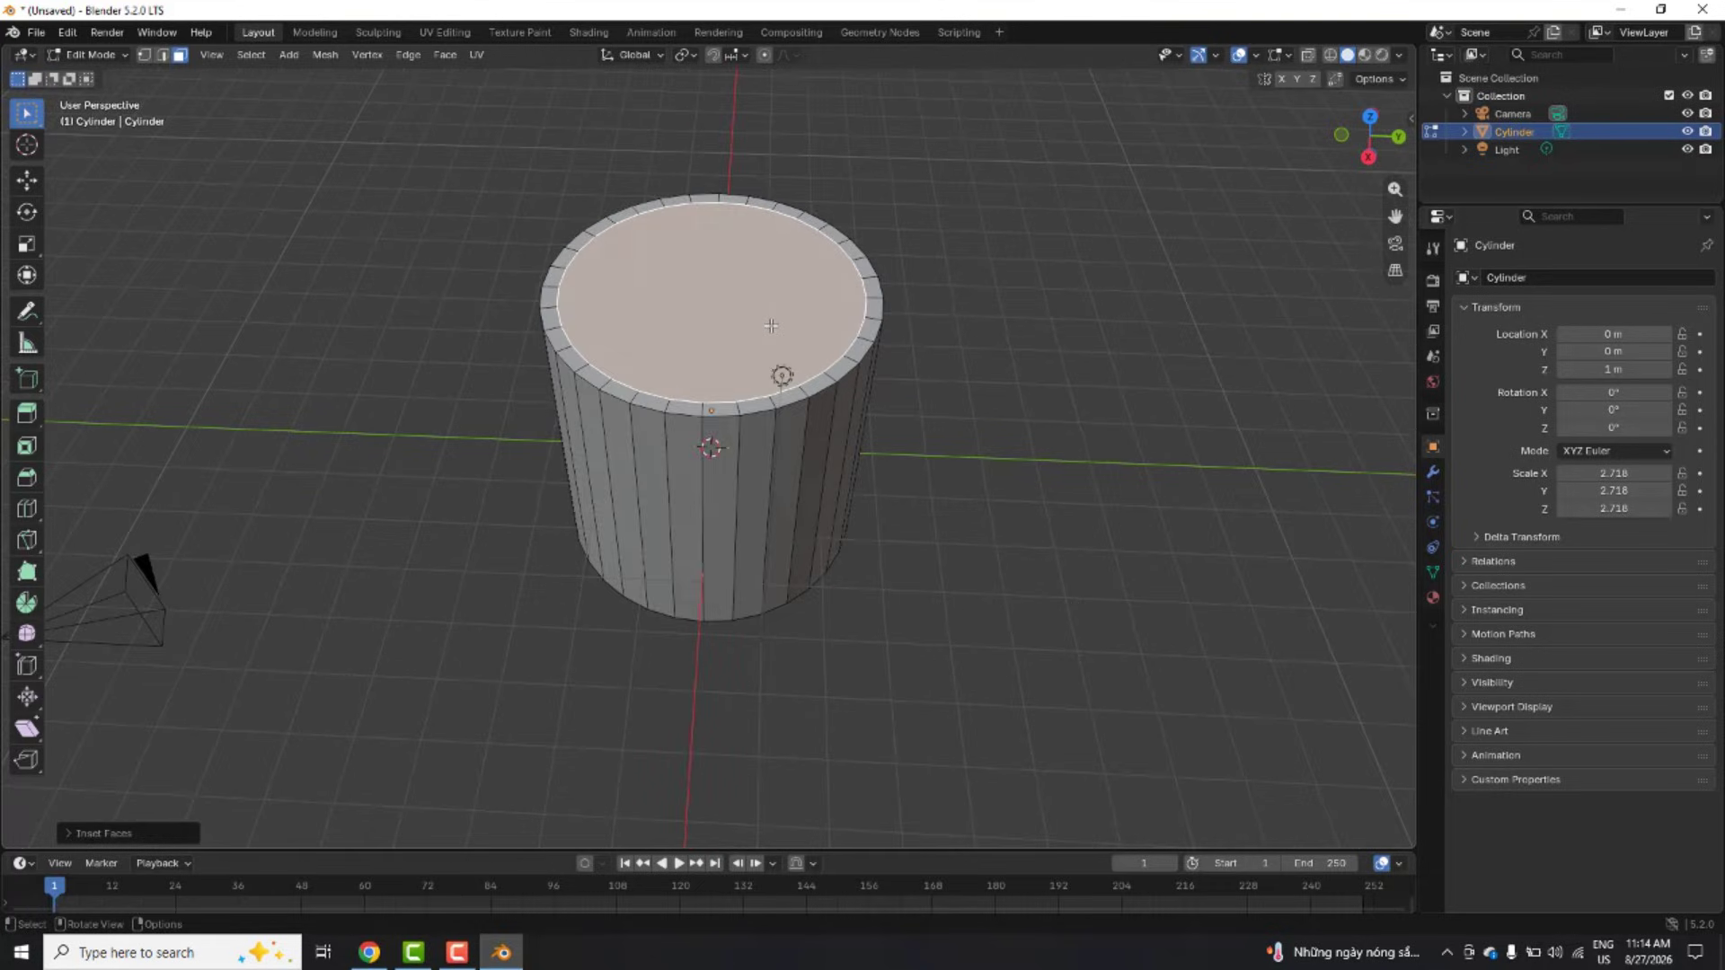
key("space")
key("Escape")
key("x")
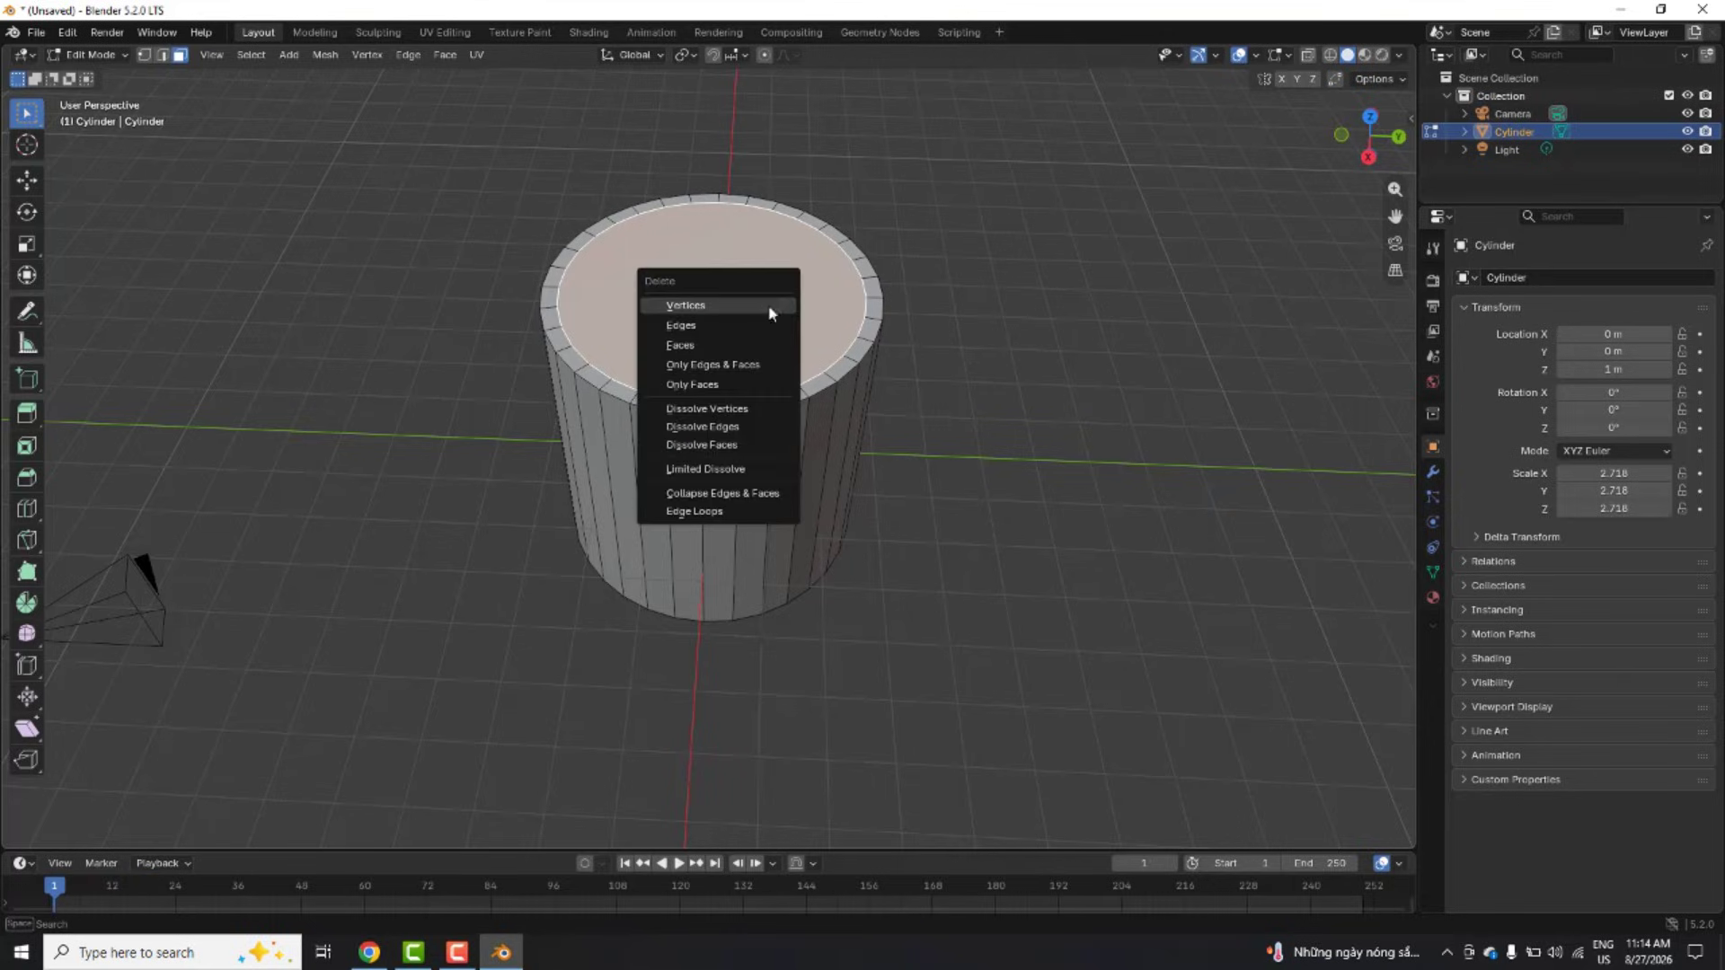
left_click(702, 345)
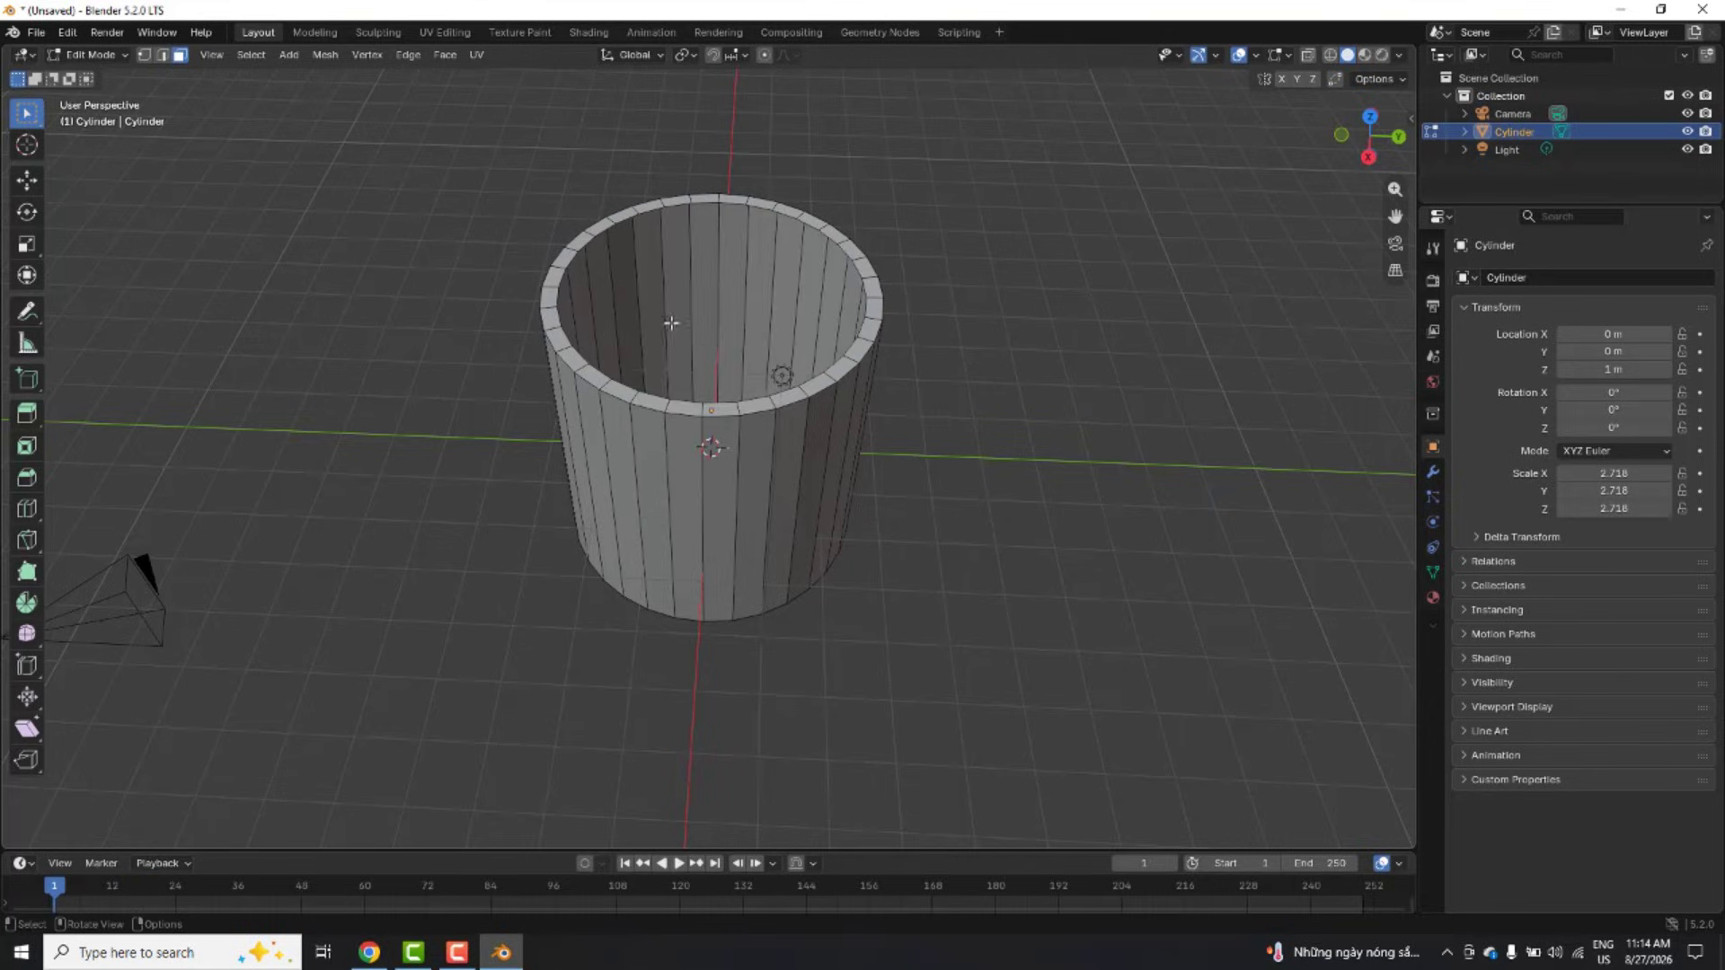
Step: Select the rim's inner edge loop and close it with Grid Fill
left_click(162, 55)
left_click(733, 205, "alt")
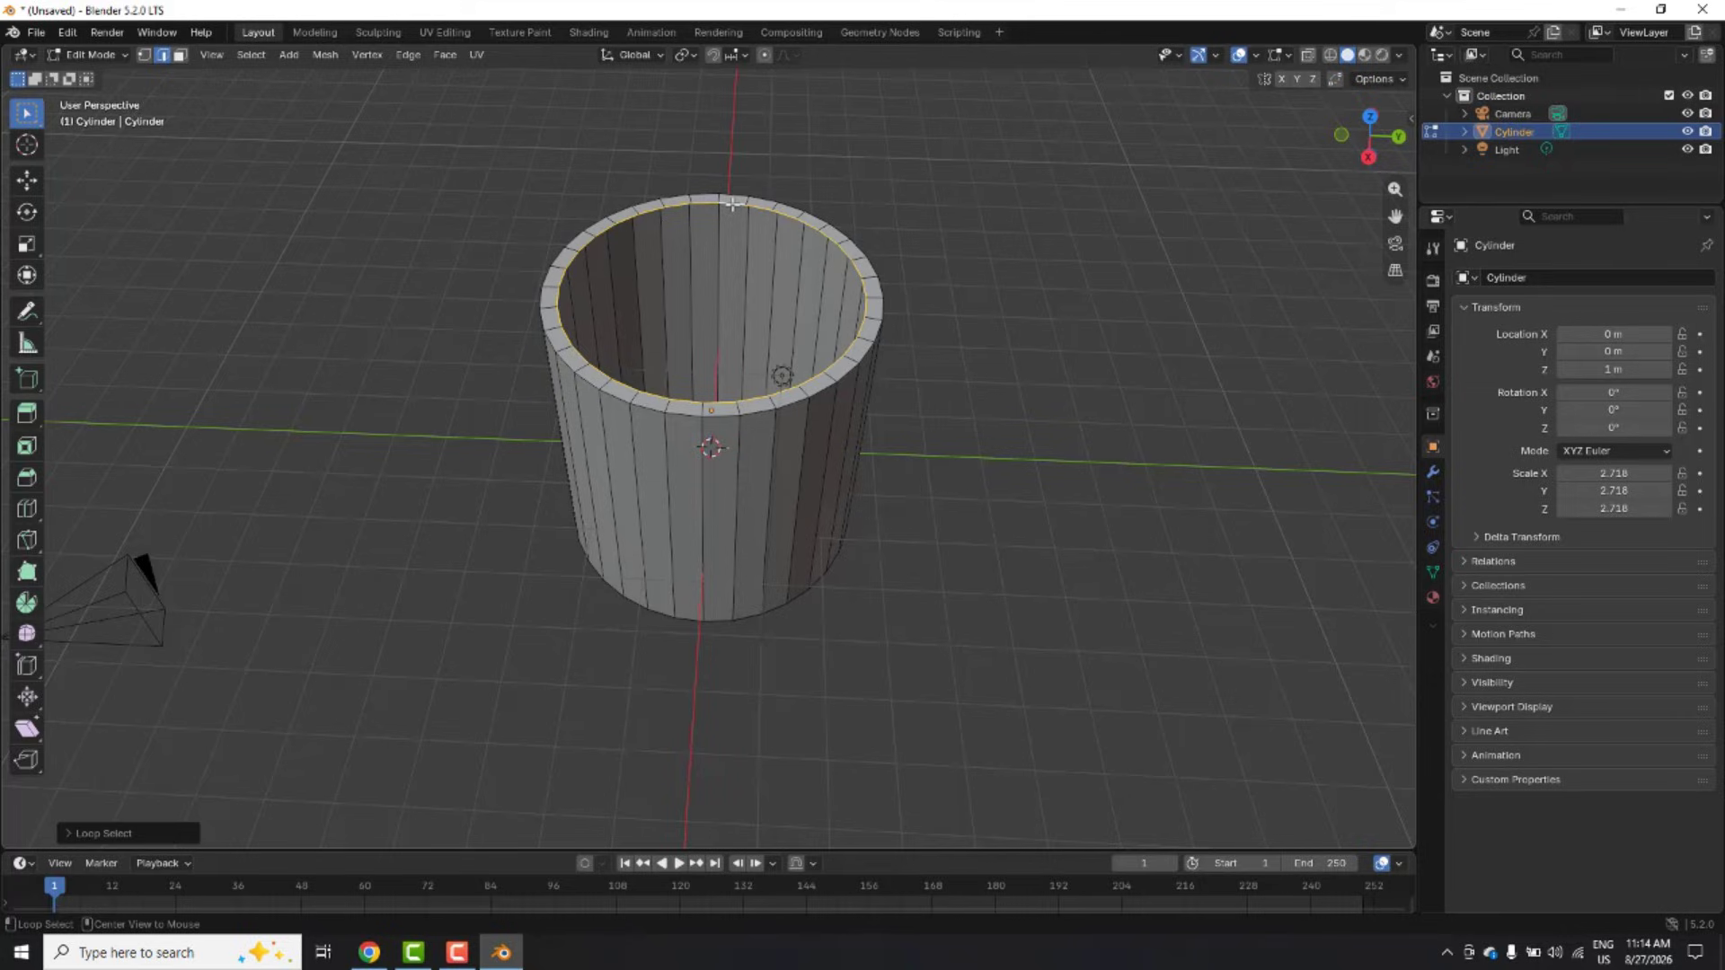
left_click(444, 55)
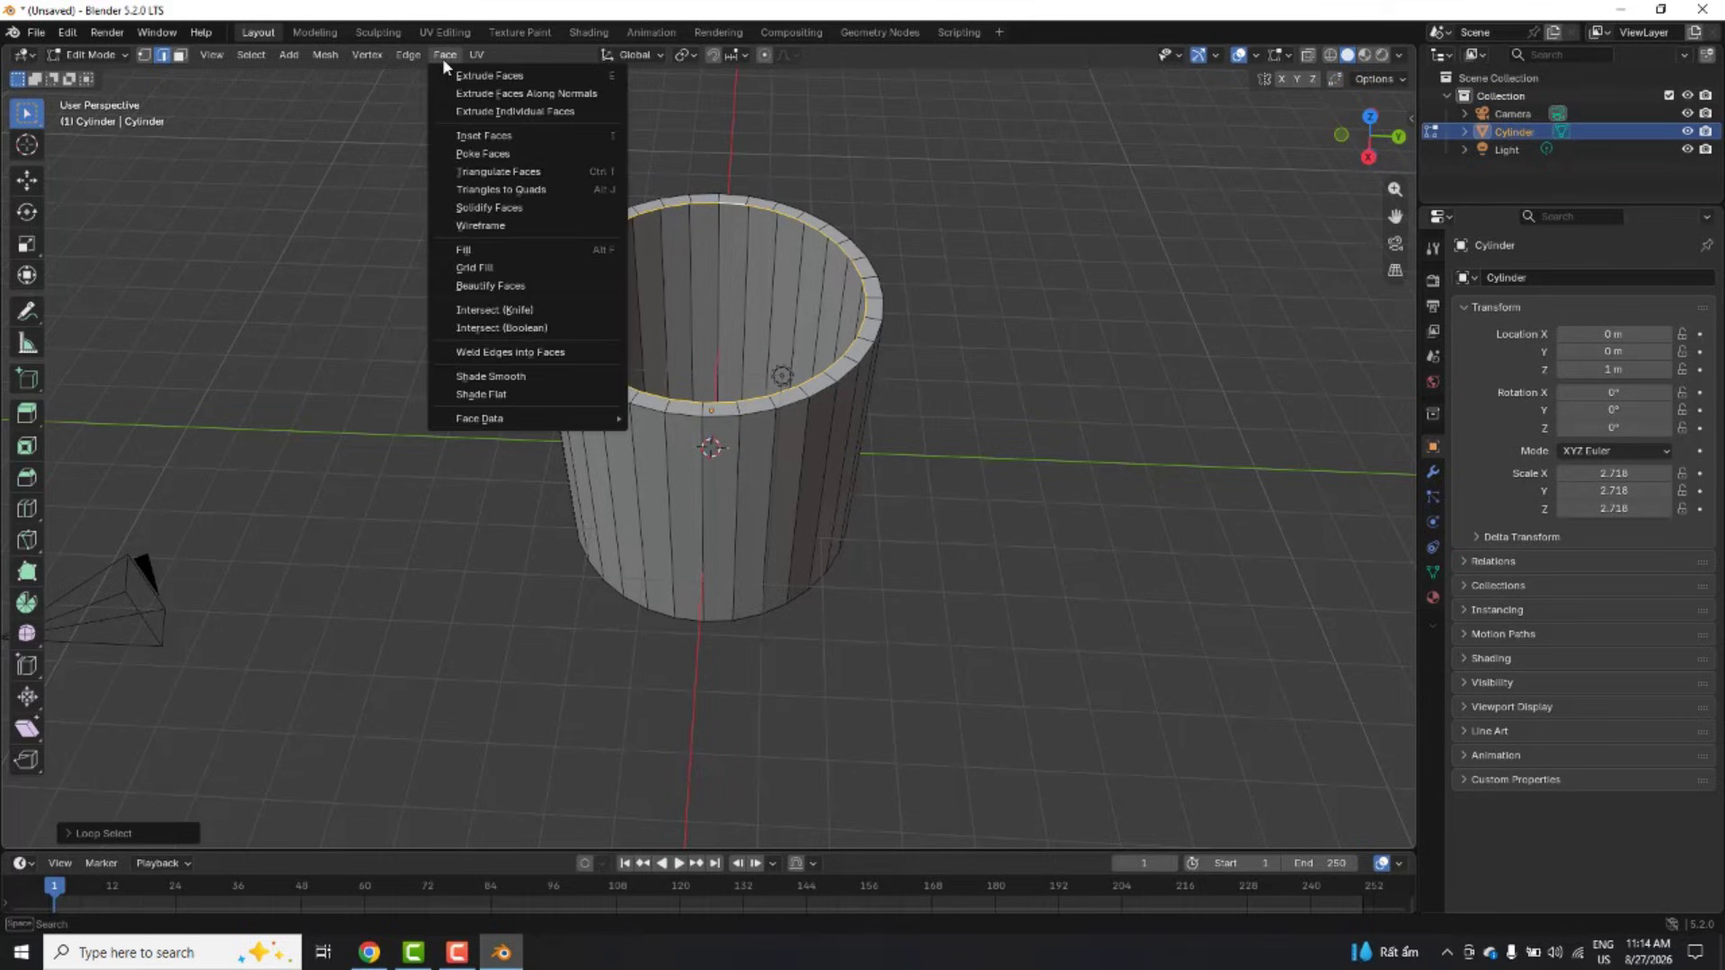
left_click(476, 268)
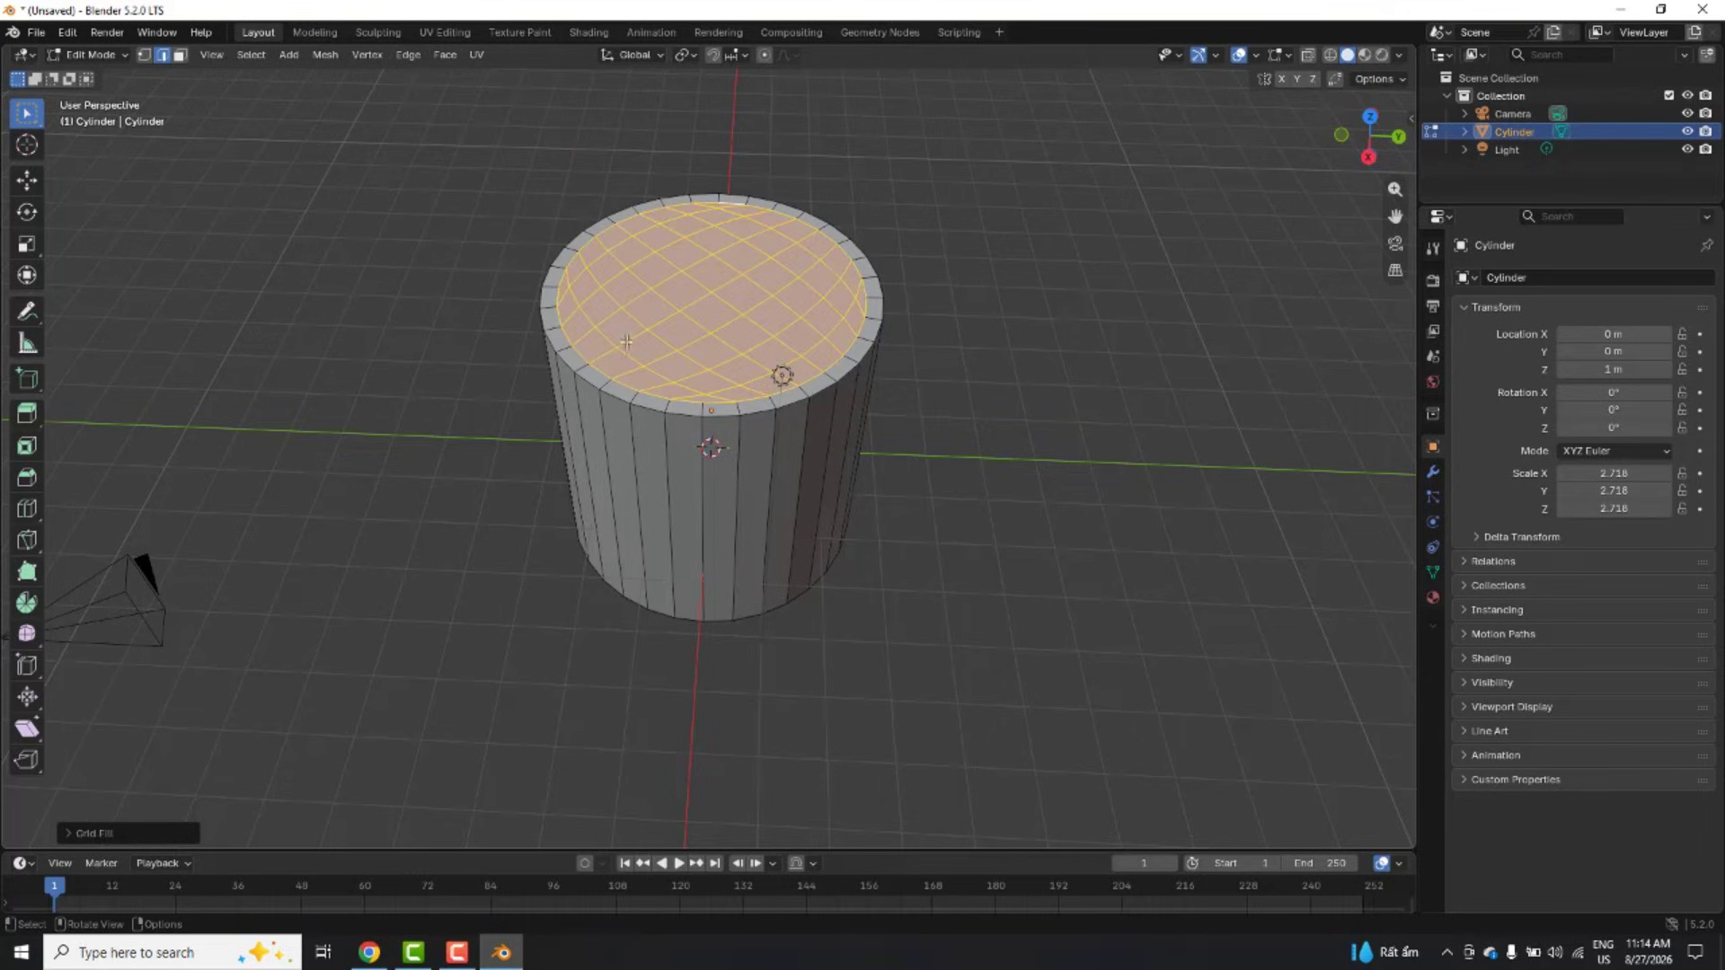
Step: Extrude the grid-filled top faces down inside the cylinder to just above its base, forming the cup's cavity
middle_click_drag(477, 268, 715, 289)
key("e")
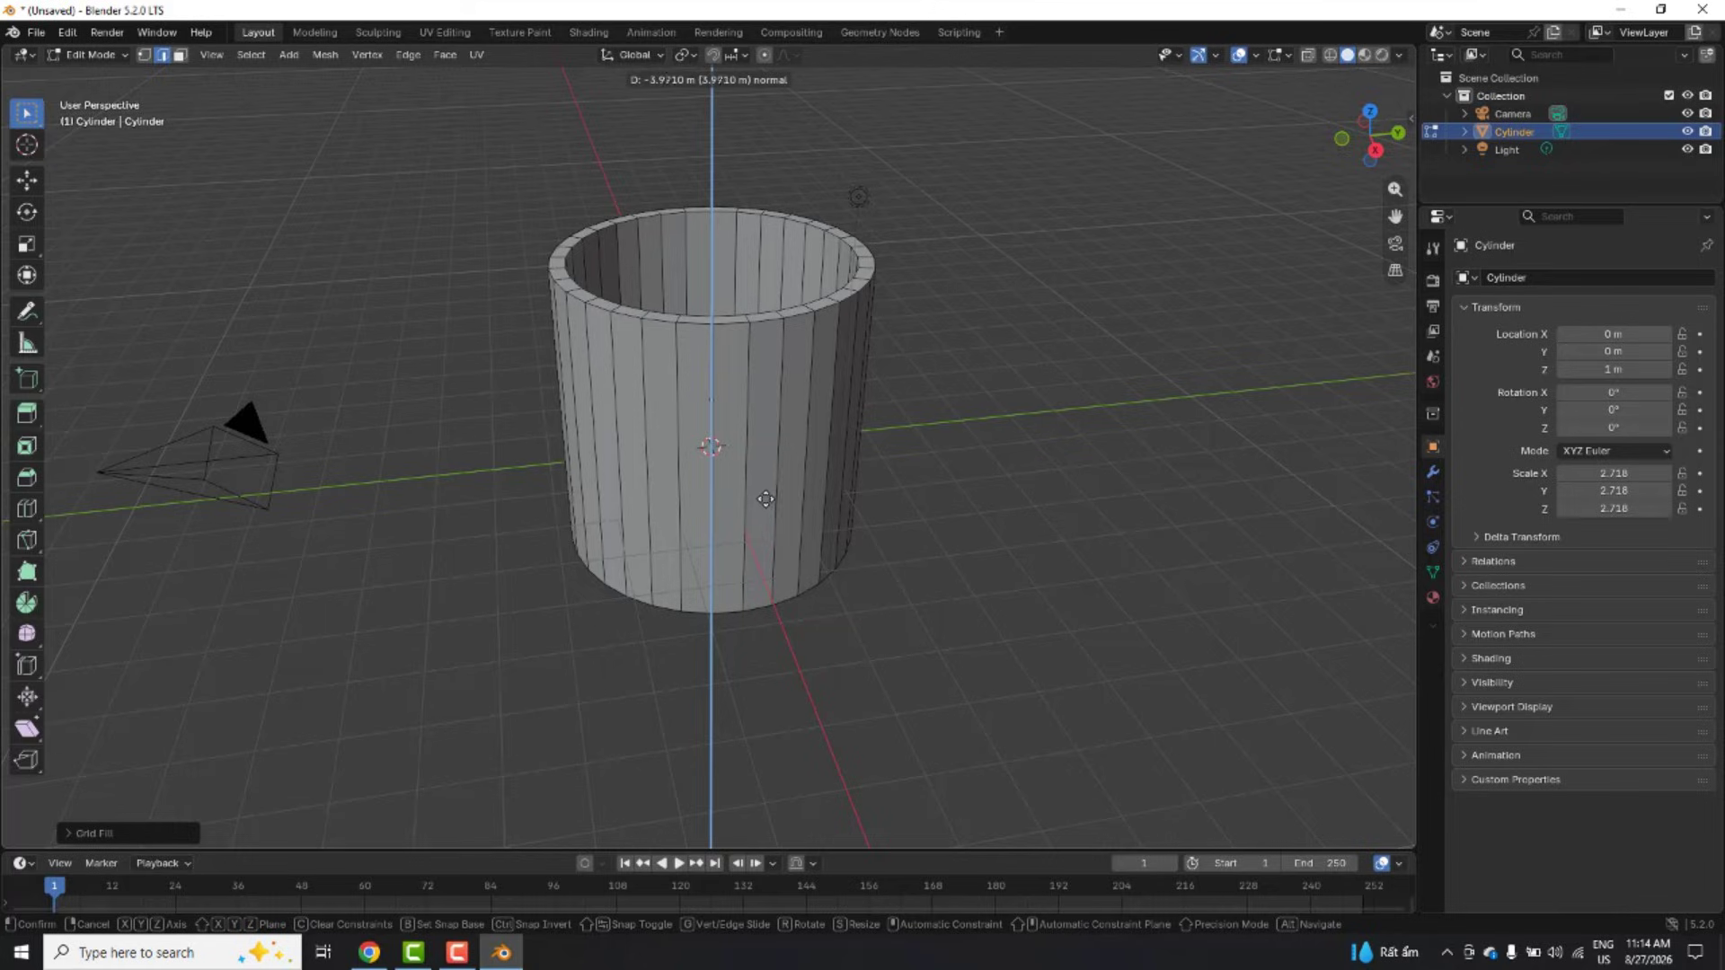
left_click(765, 532)
Step: Delete the single large face on the underside of the cup
middle_click_drag(765, 532, 768, 437)
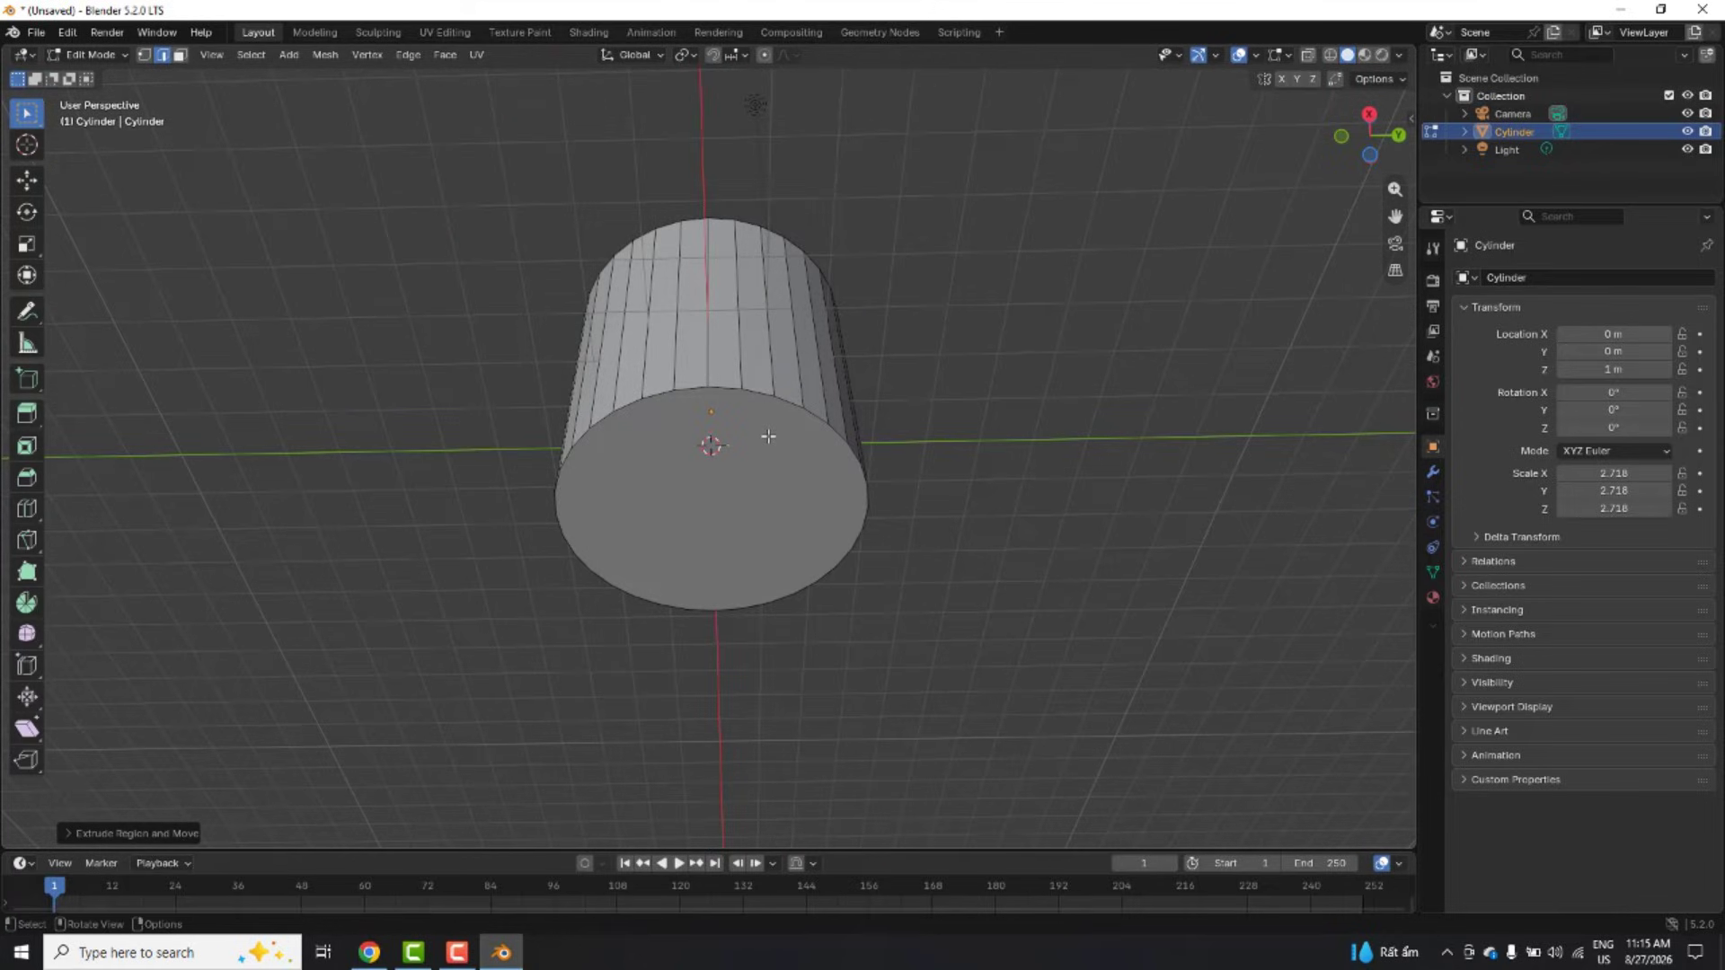
left_click(179, 55)
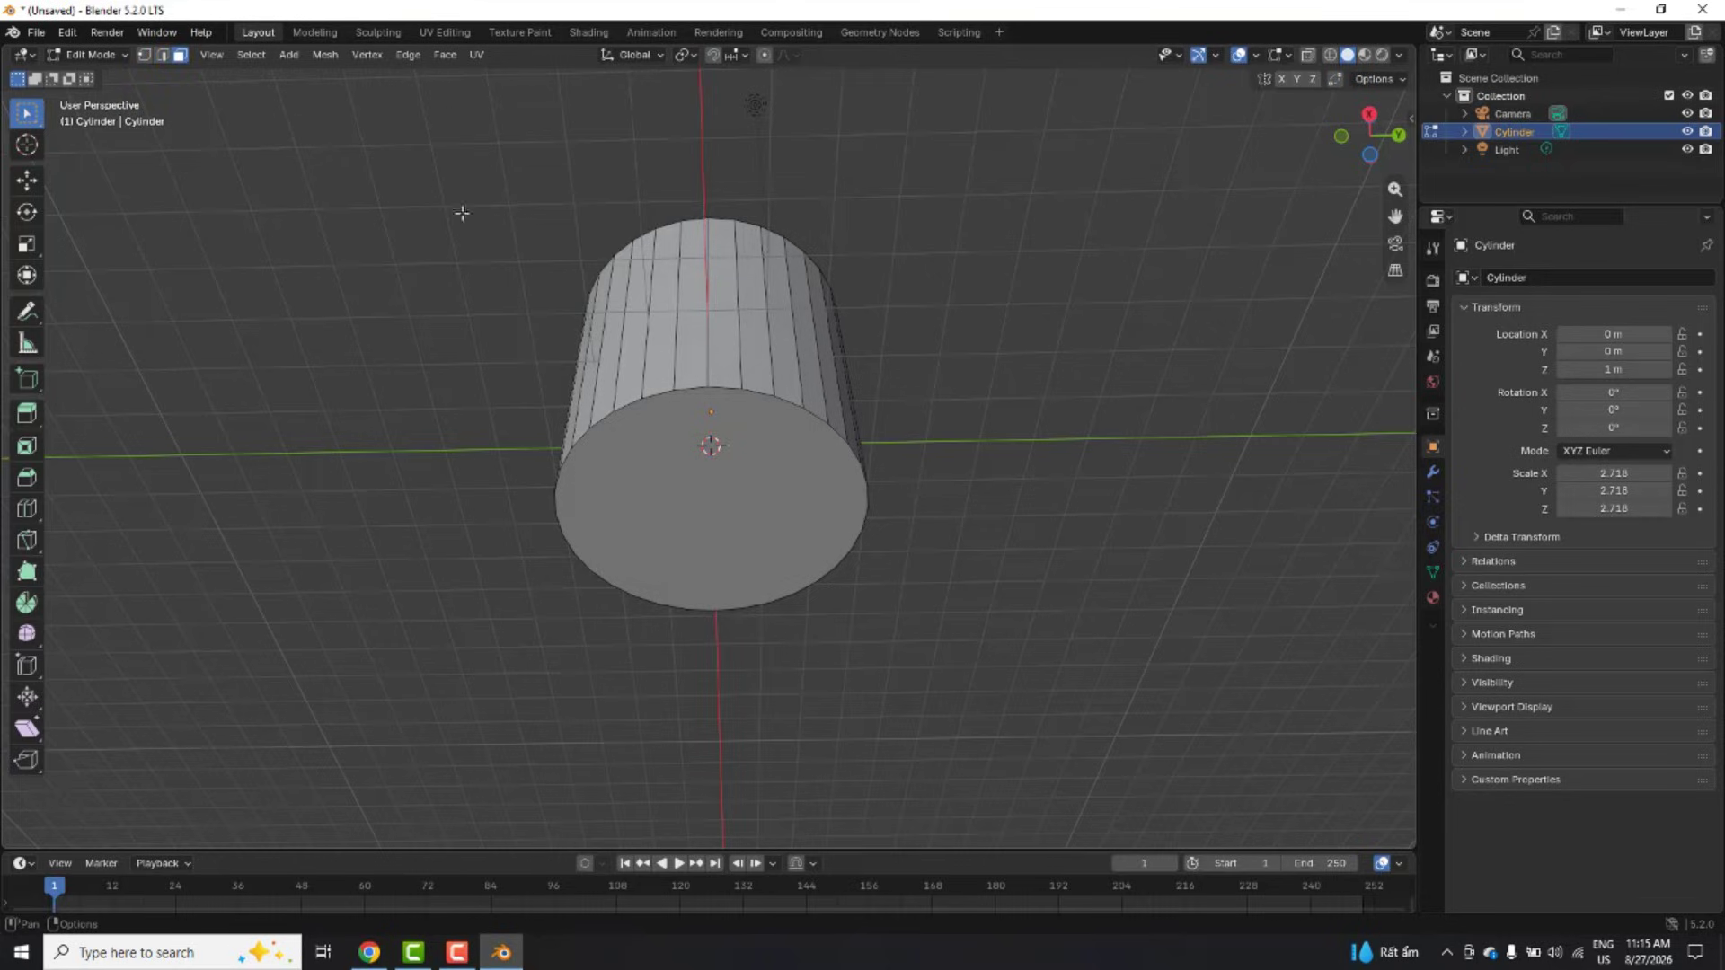
left_click(686, 420)
key("x")
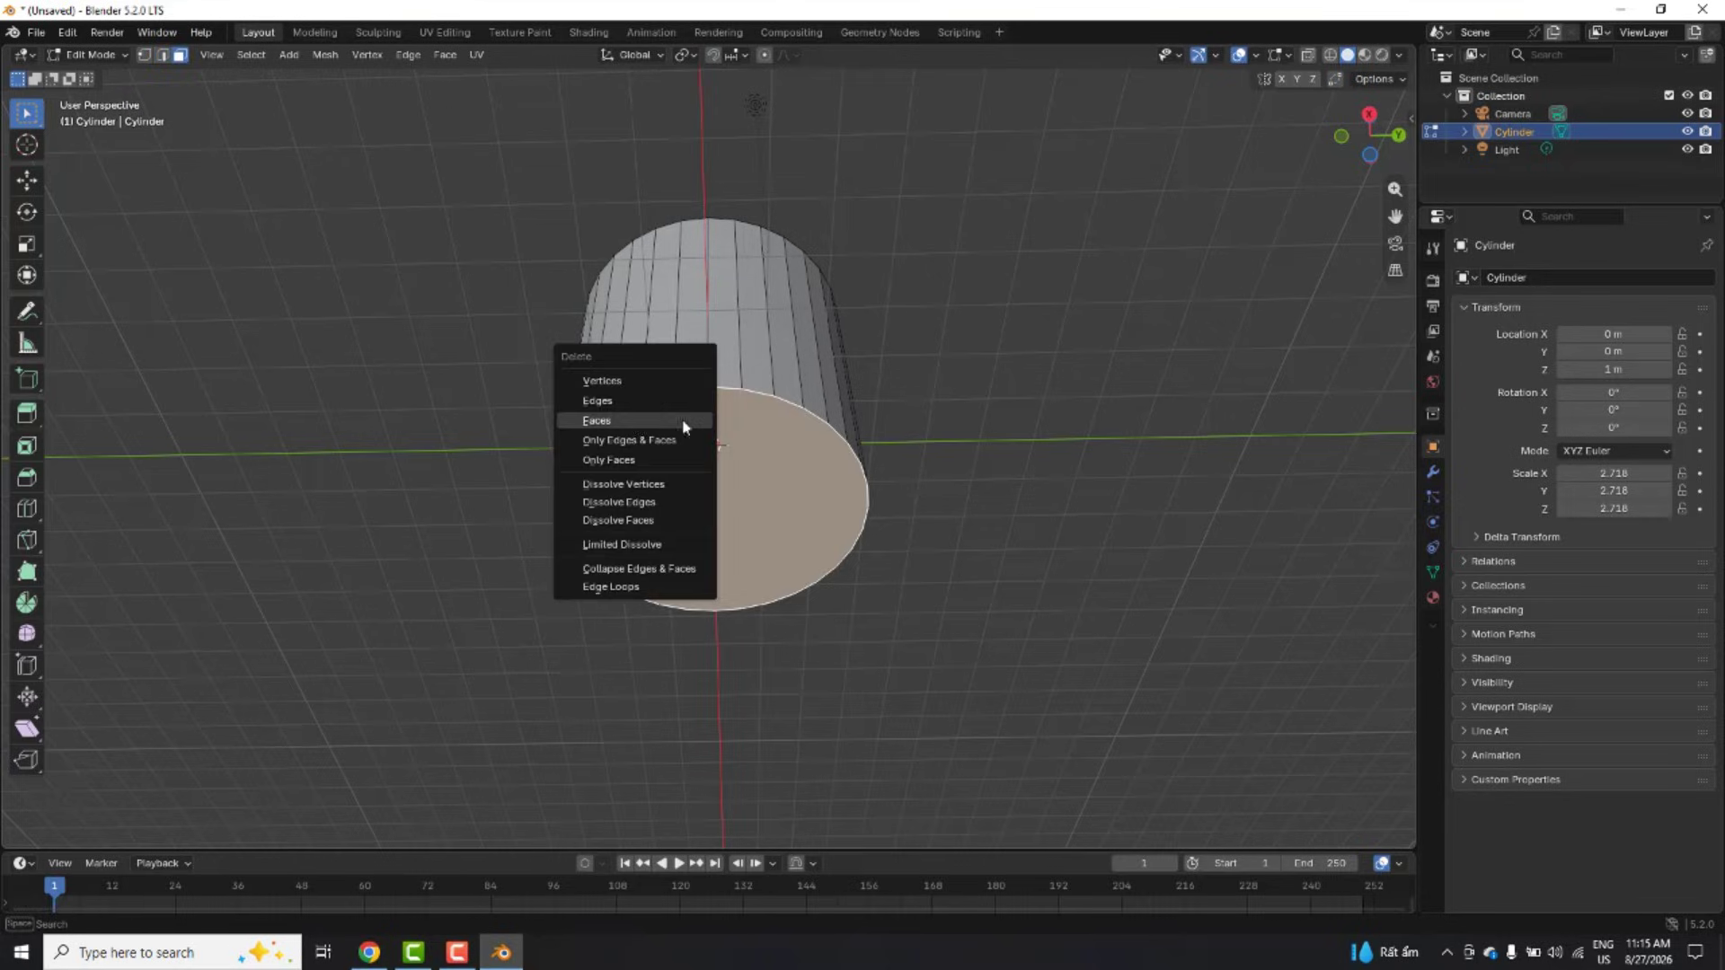
left_click(609, 422)
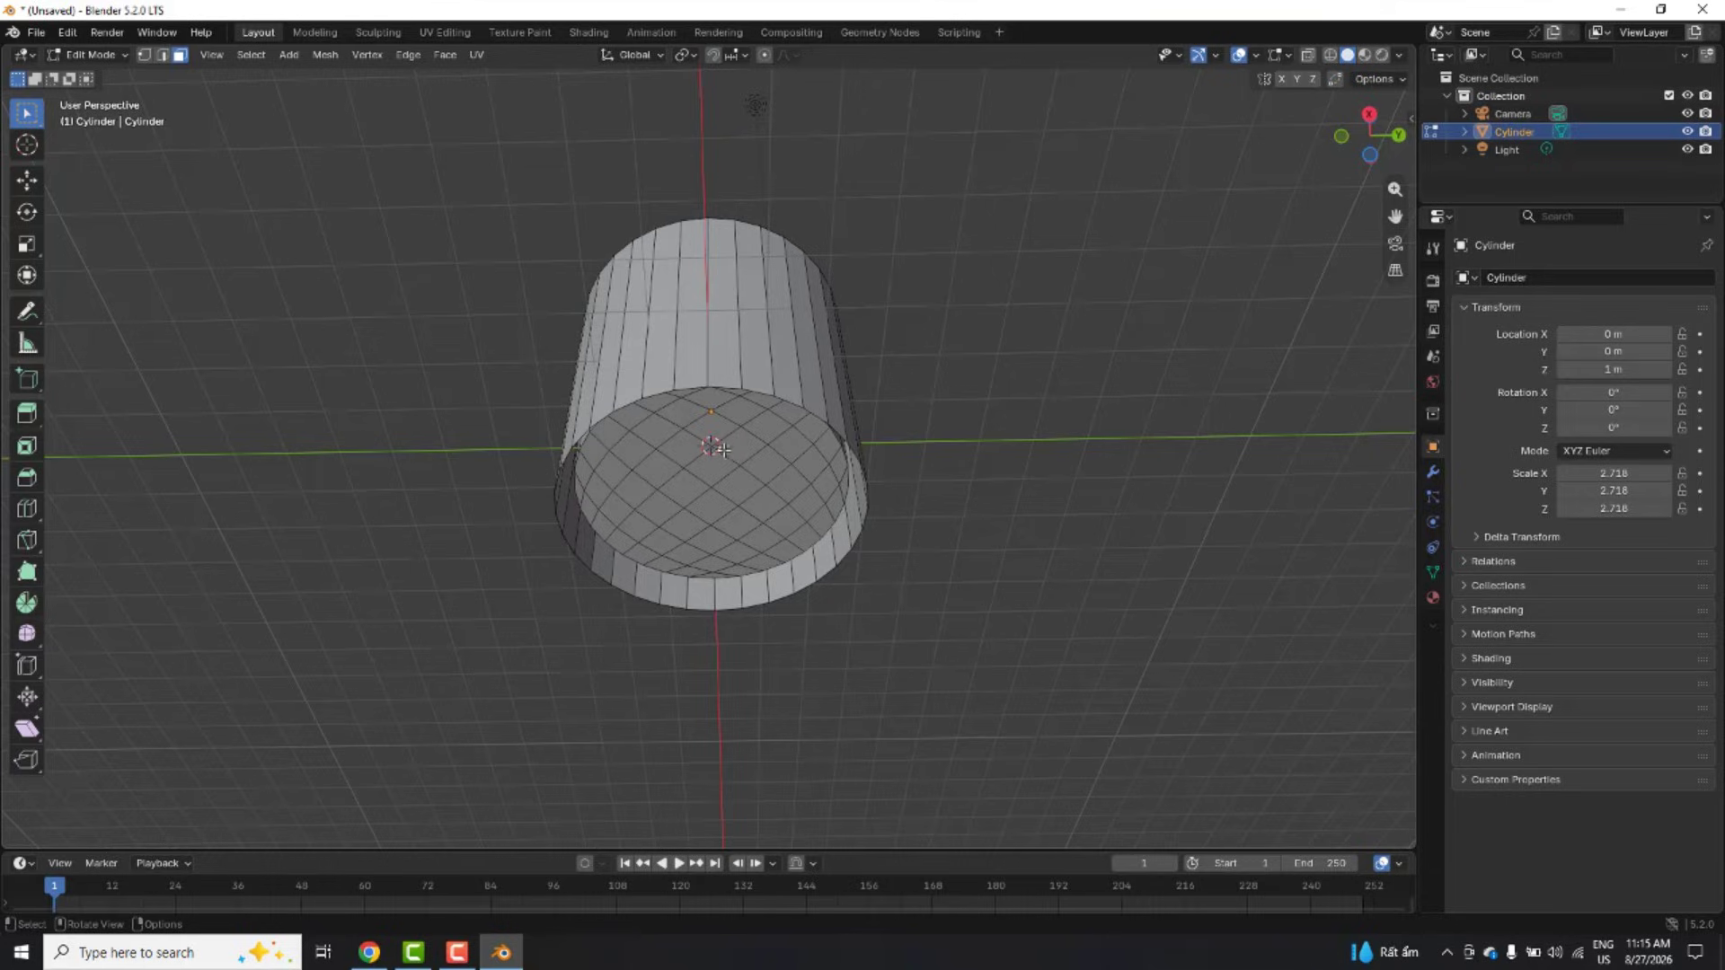
Step: Select the cup's open bottom edge loop and close it with Grid Fill
left_click(162, 55)
left_click(756, 393)
left_click(785, 402, "alt")
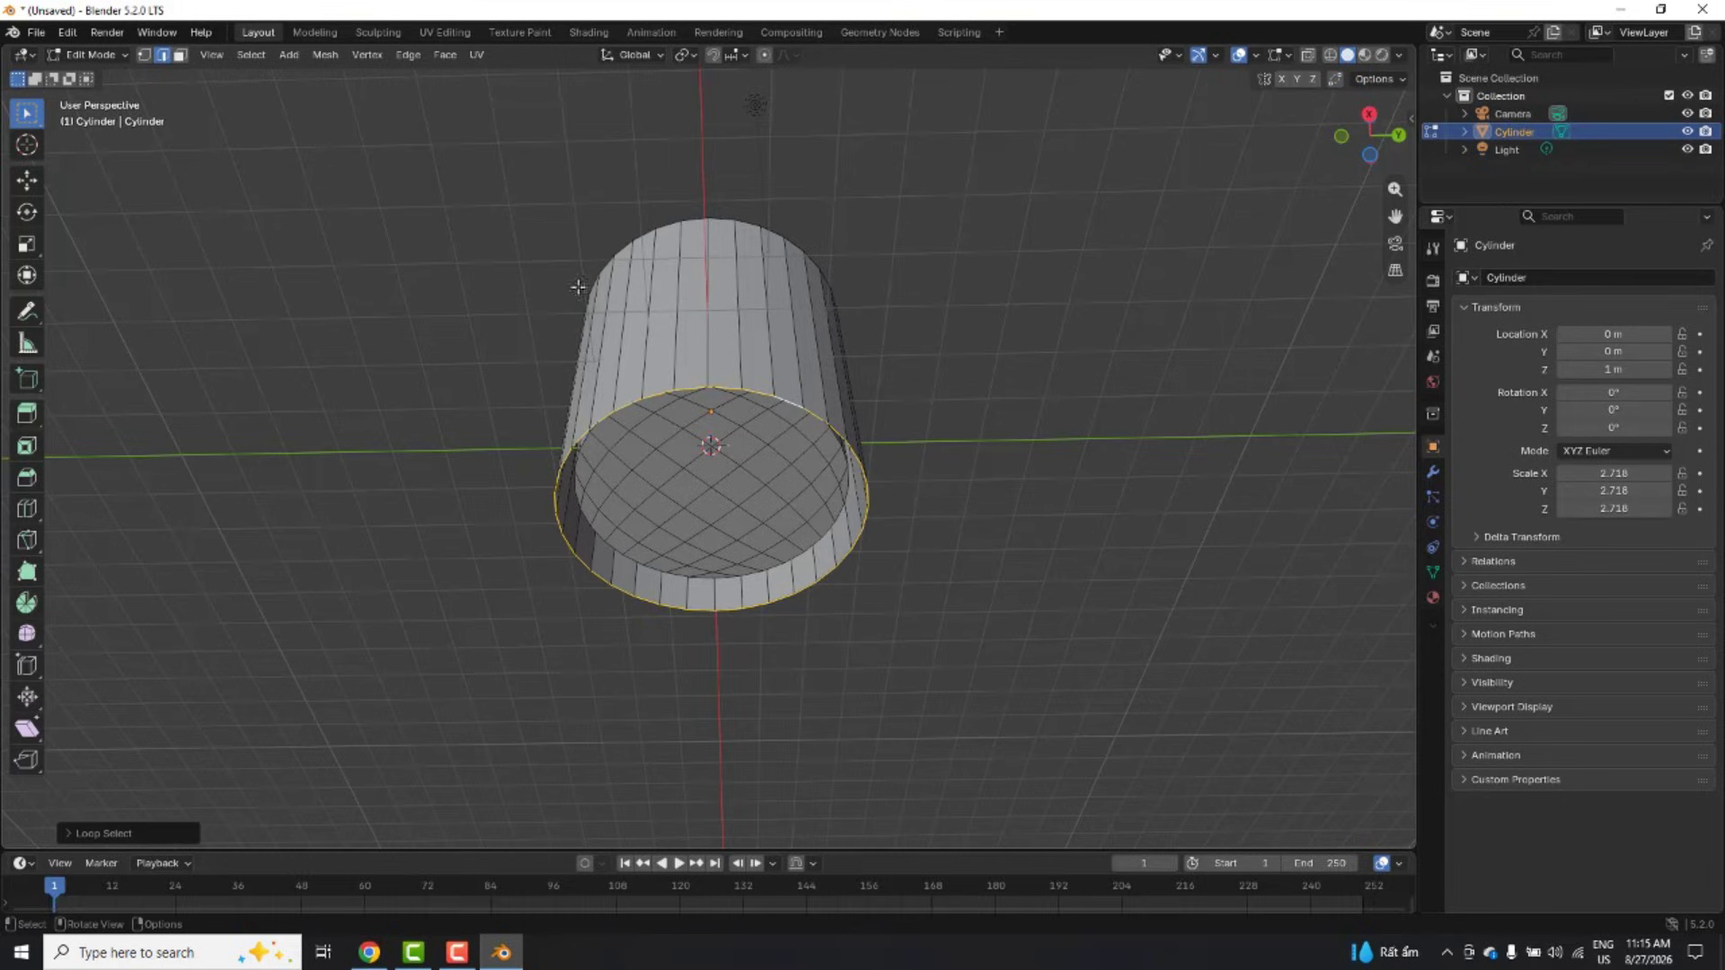
left_click(445, 55)
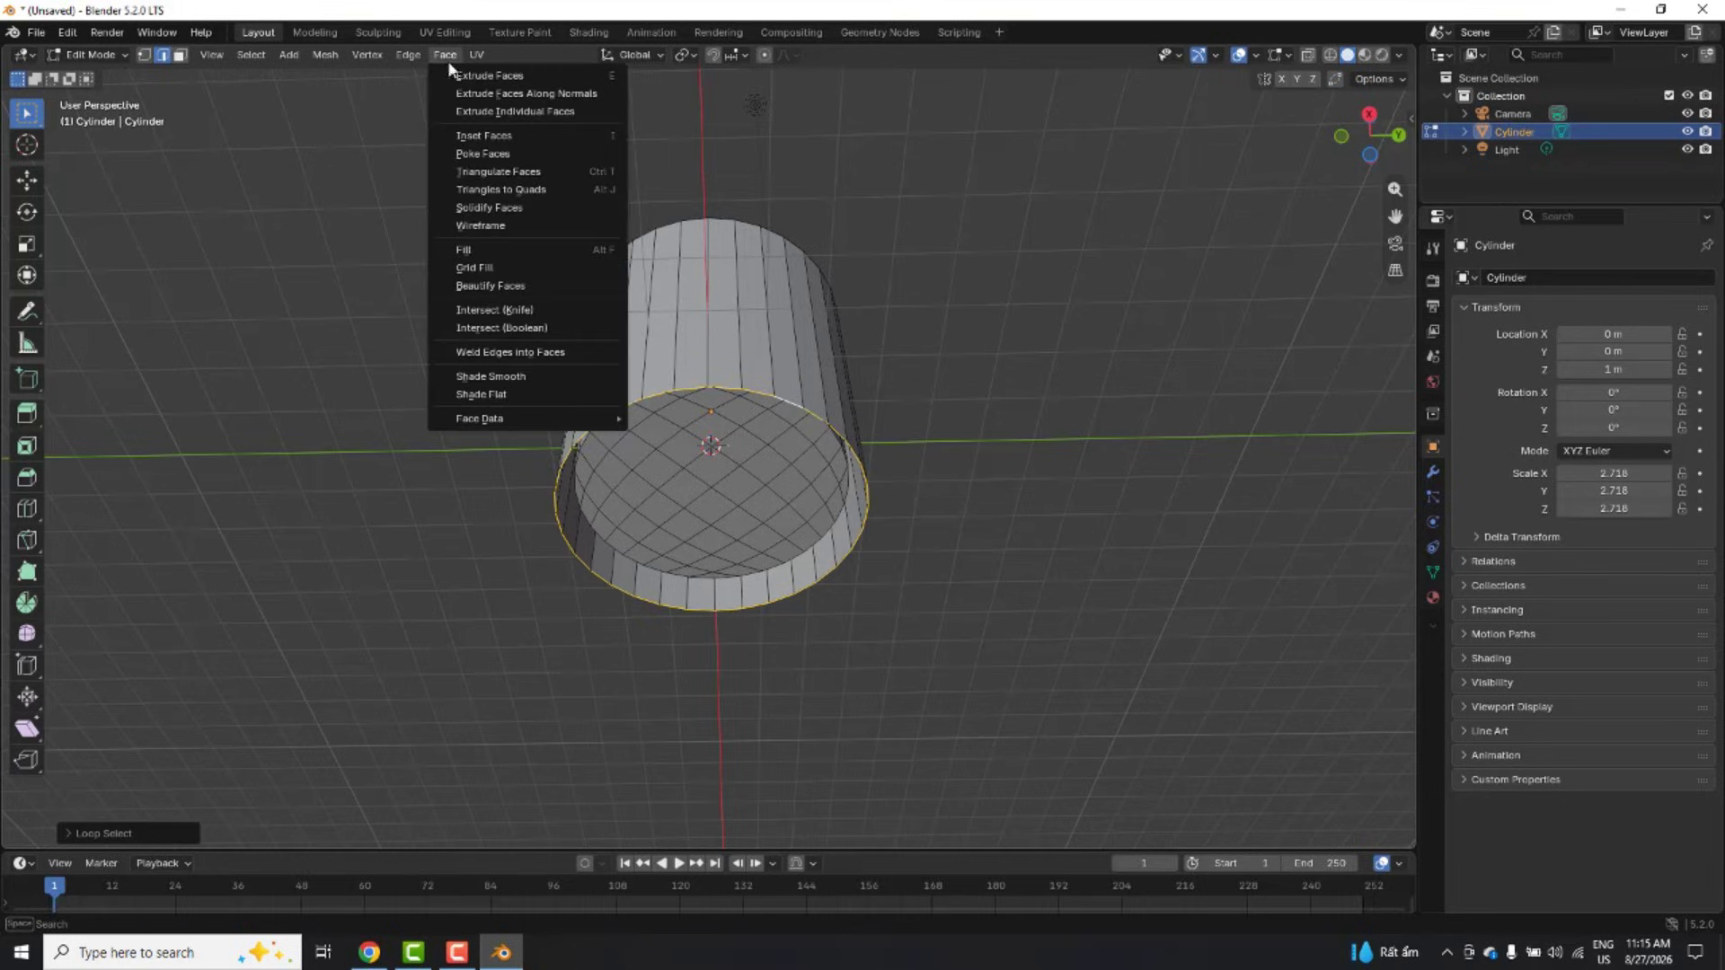
left_click(475, 268)
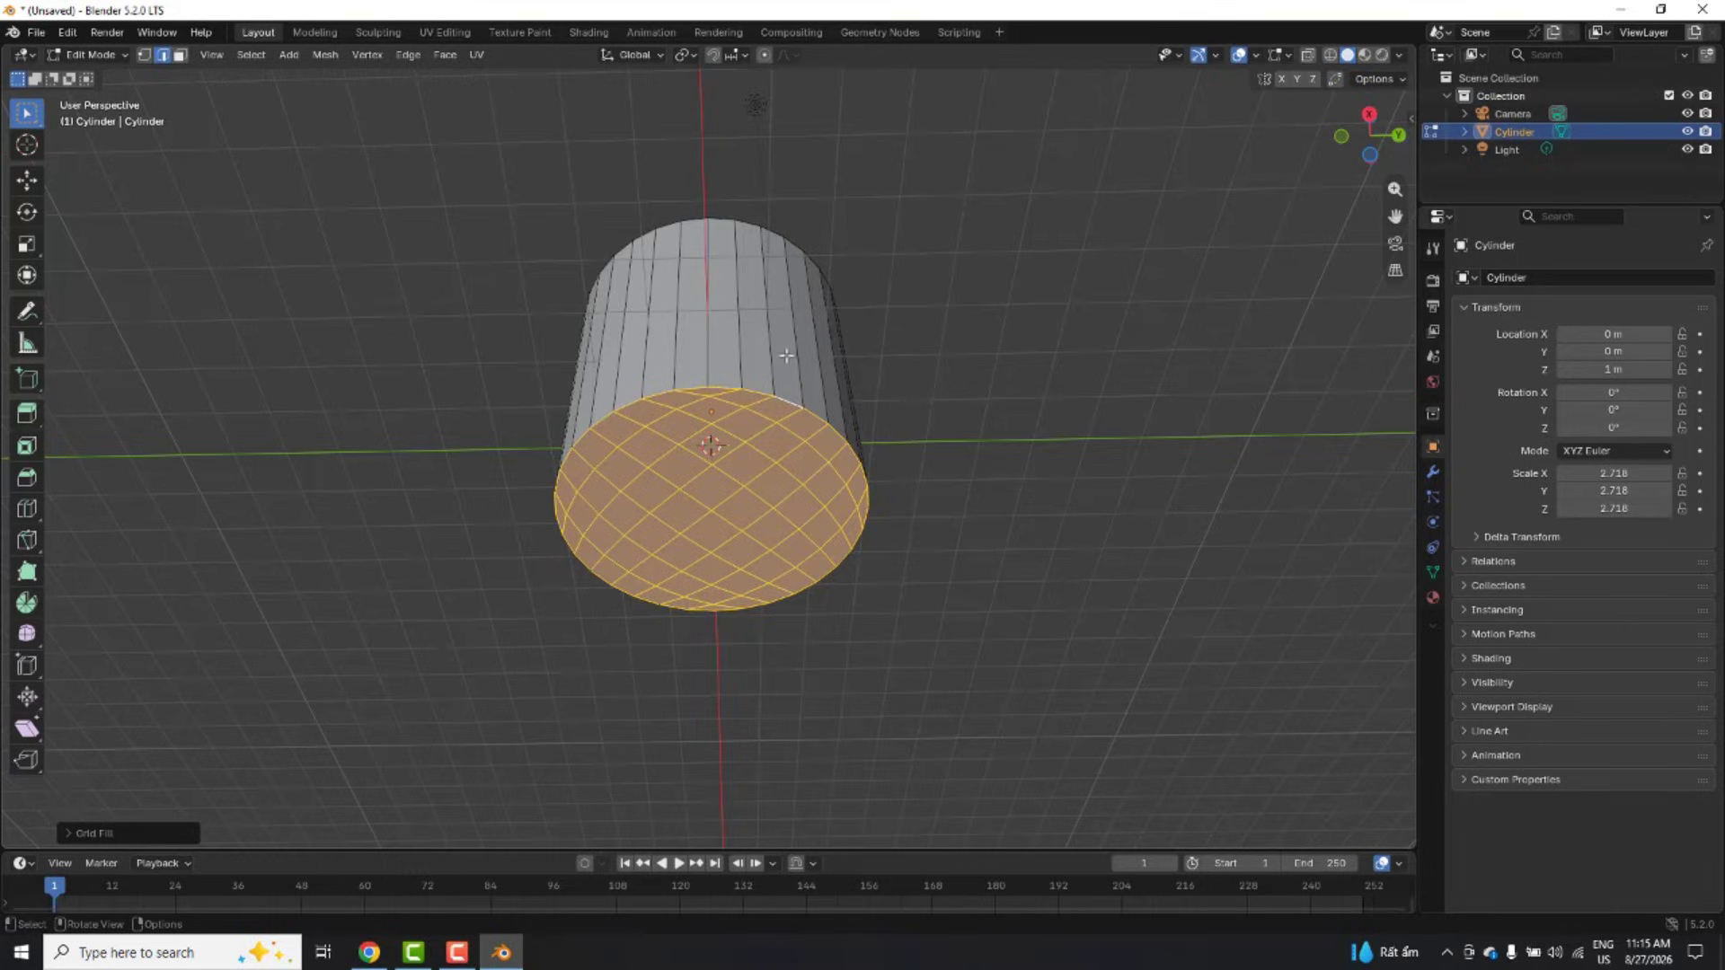
Step: Add one horizontal loop cut around the cup's outer wall, centred at mid-height
middle_click_drag(786, 356, 746, 470)
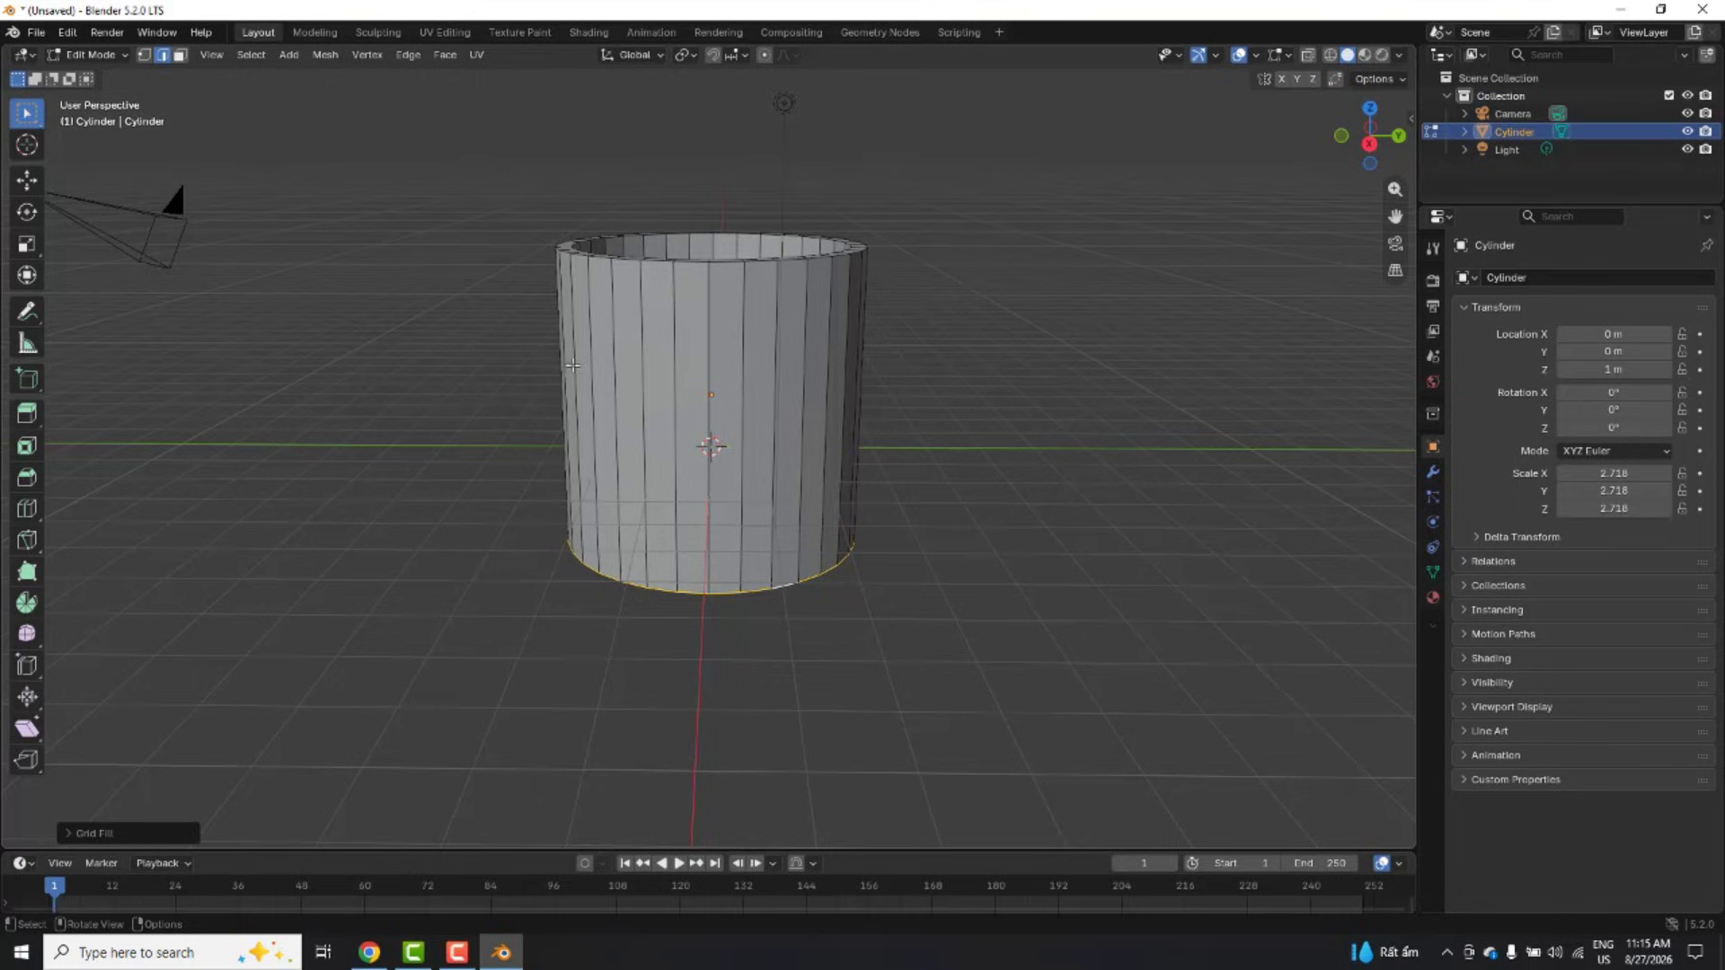
key("ctrl+r")
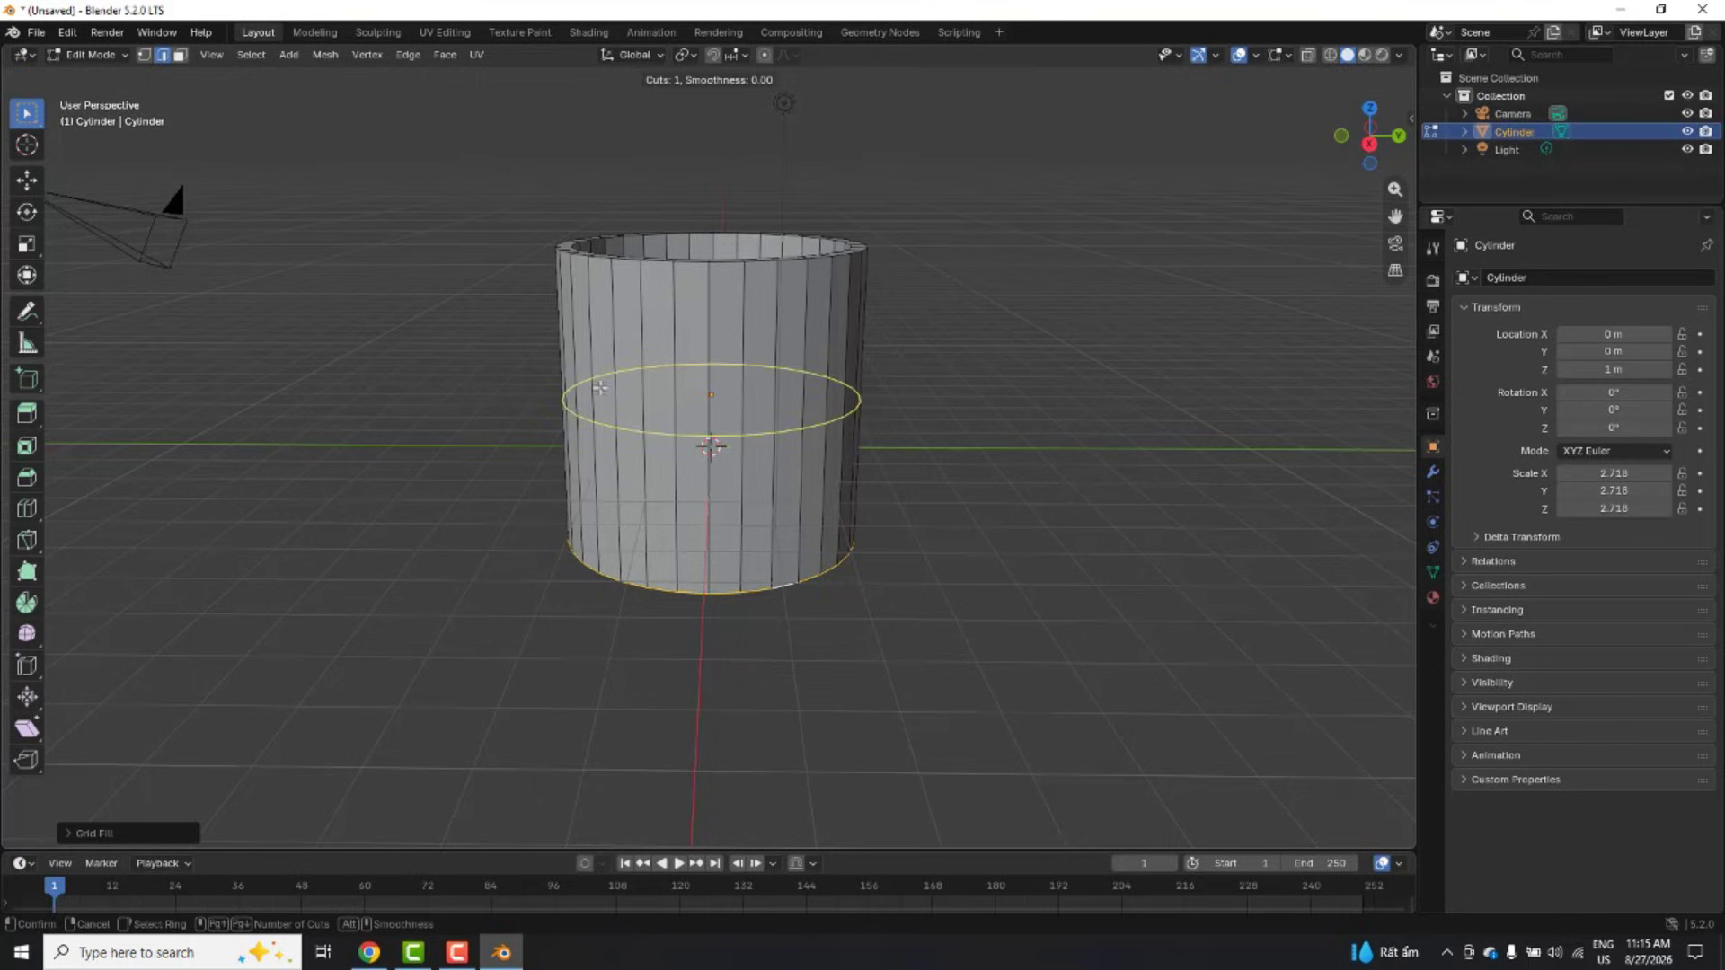
left_click(751, 433)
right_click(751, 433)
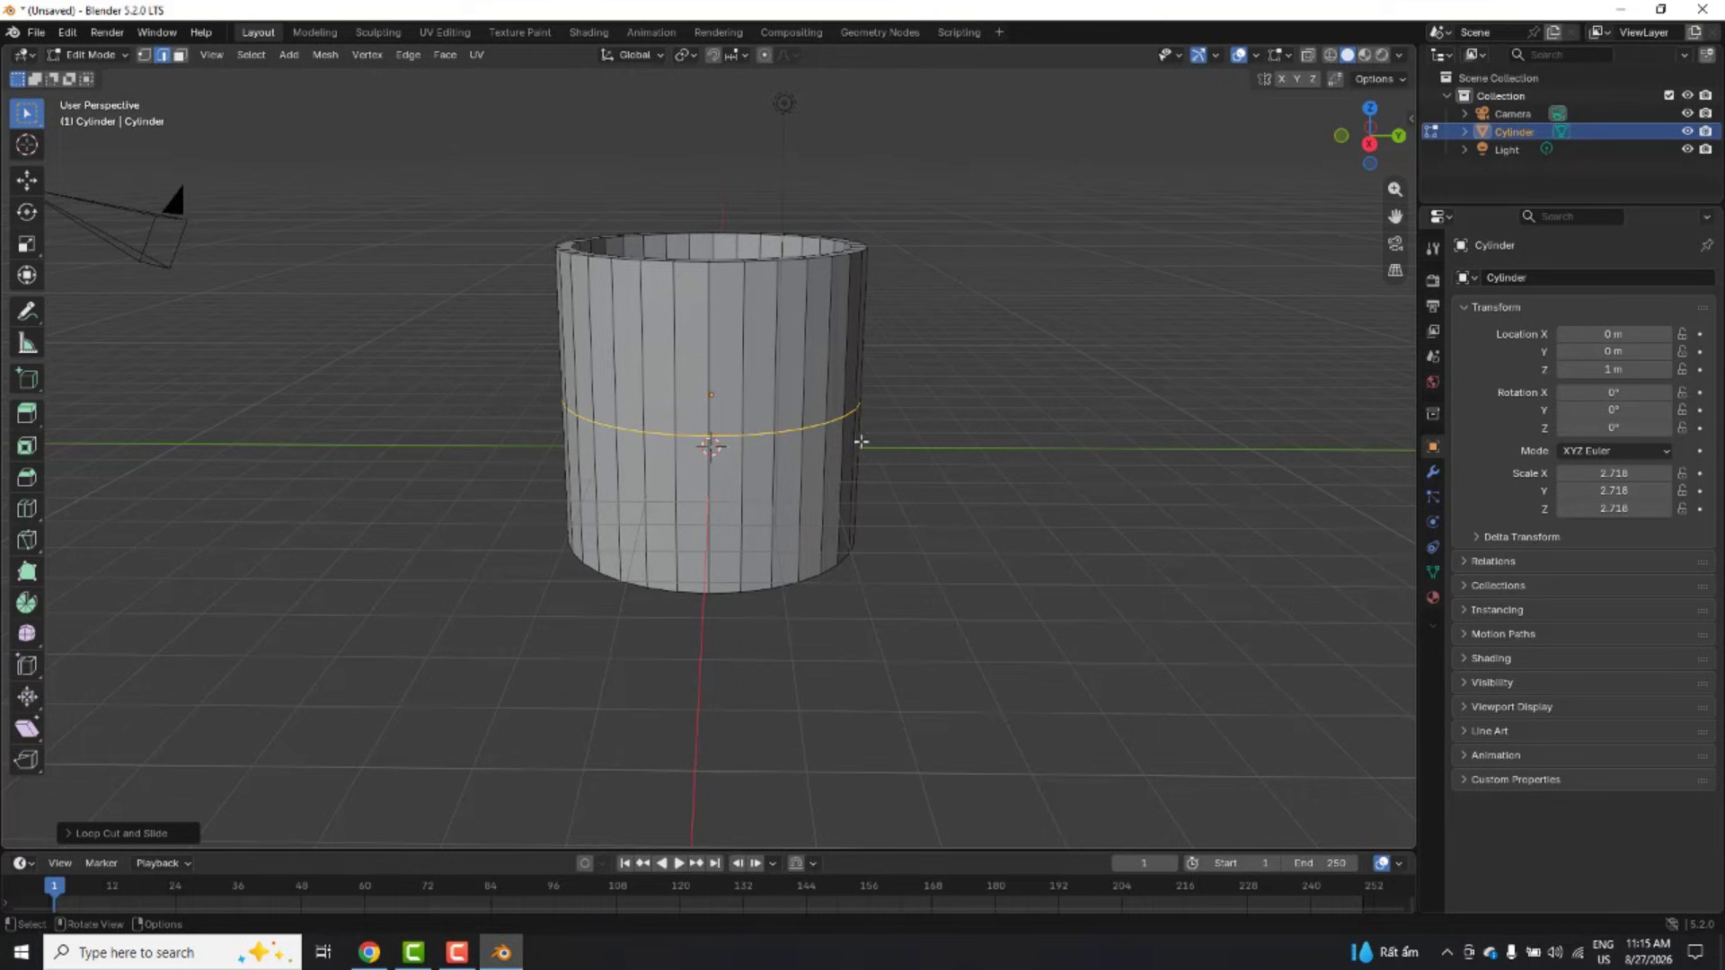
Step: Bevel the middle edge loop with one segment into two loops, one below the rim and one above the base, and clear the selection
middle_click_drag(655, 395, 598, 390)
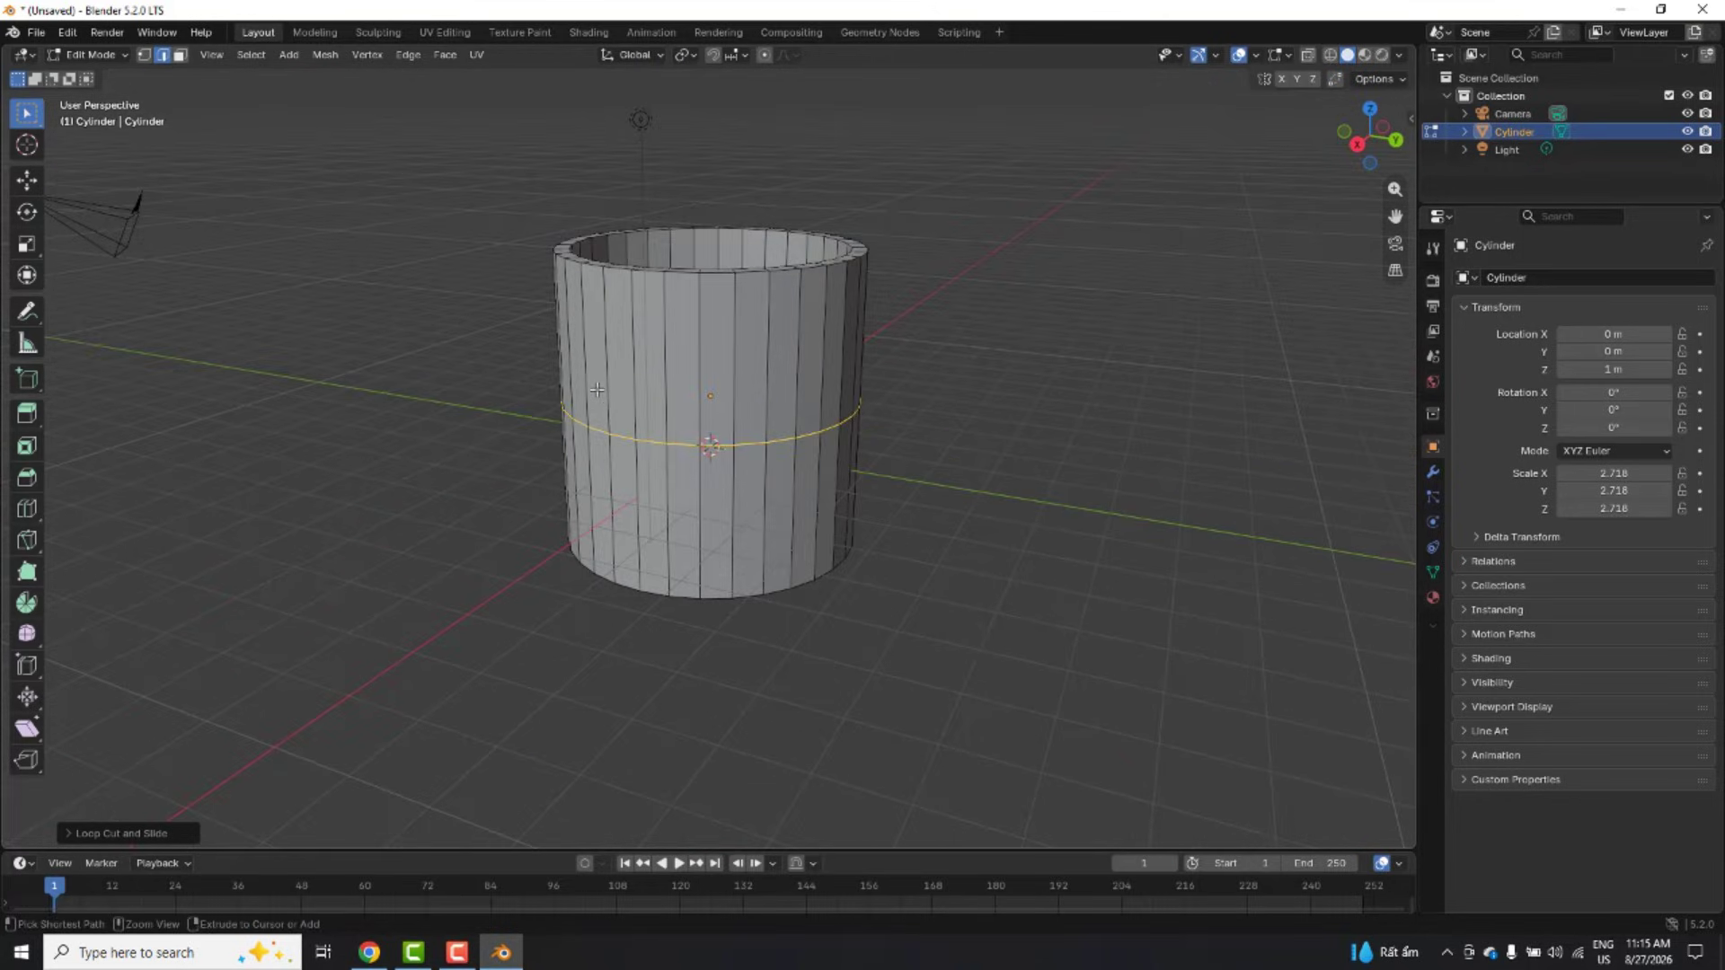
key("ctrl+b")
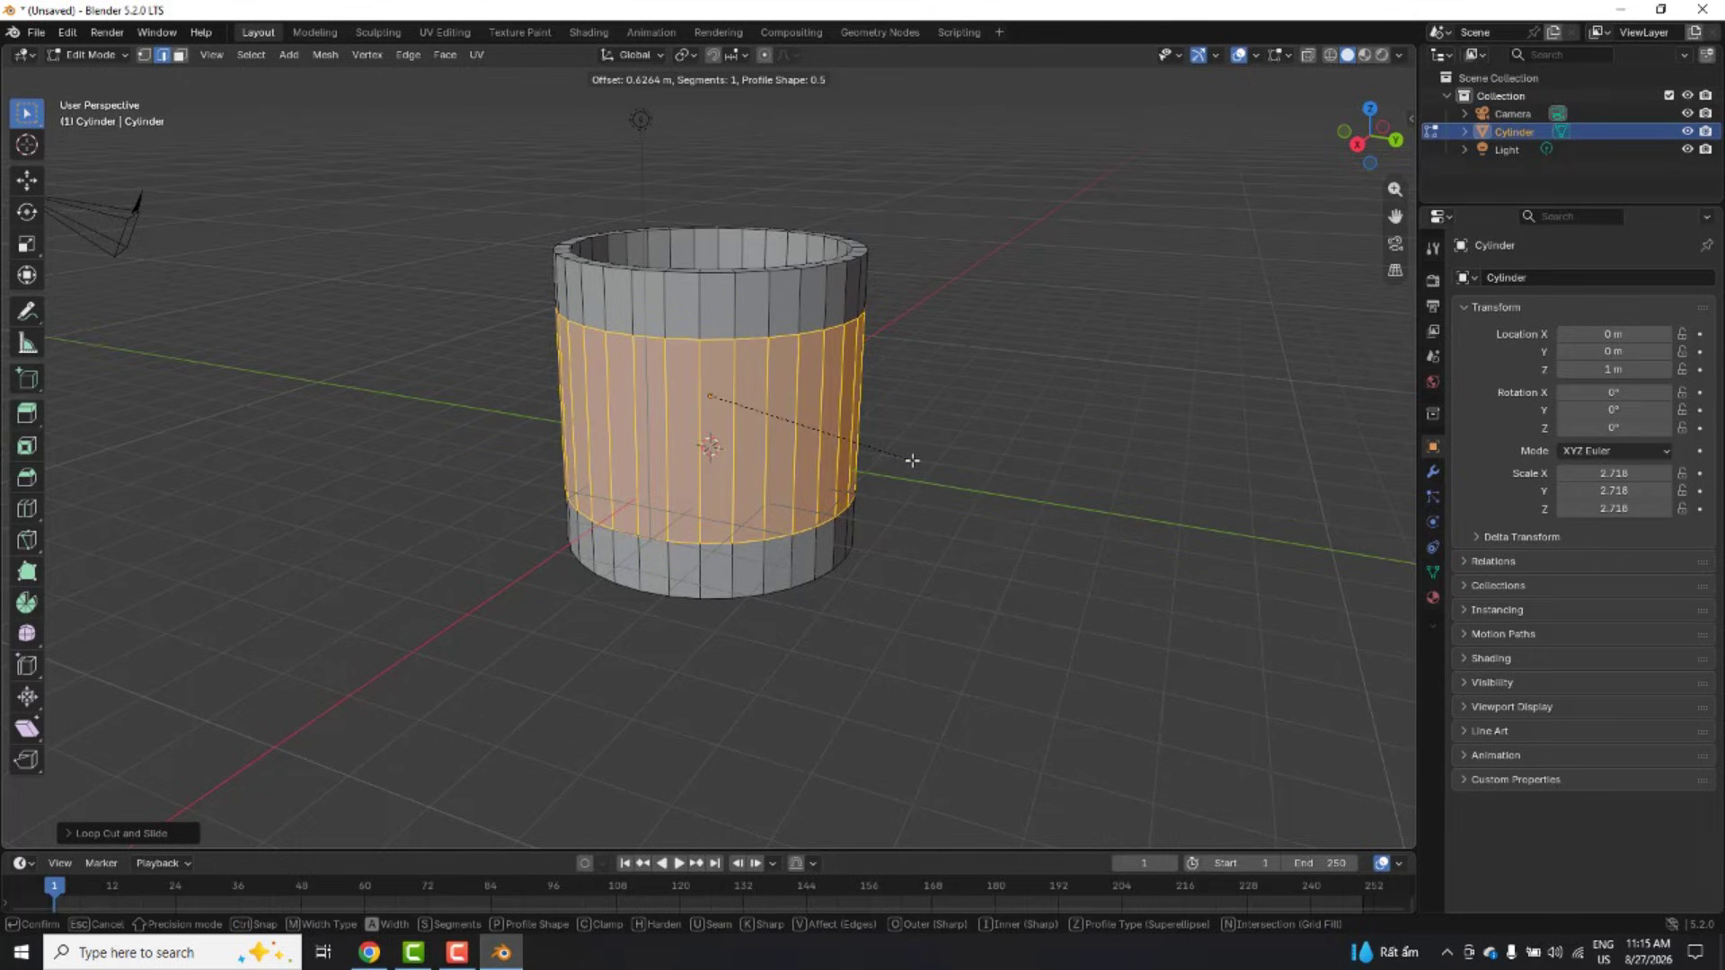
left_click(916, 462)
key("space")
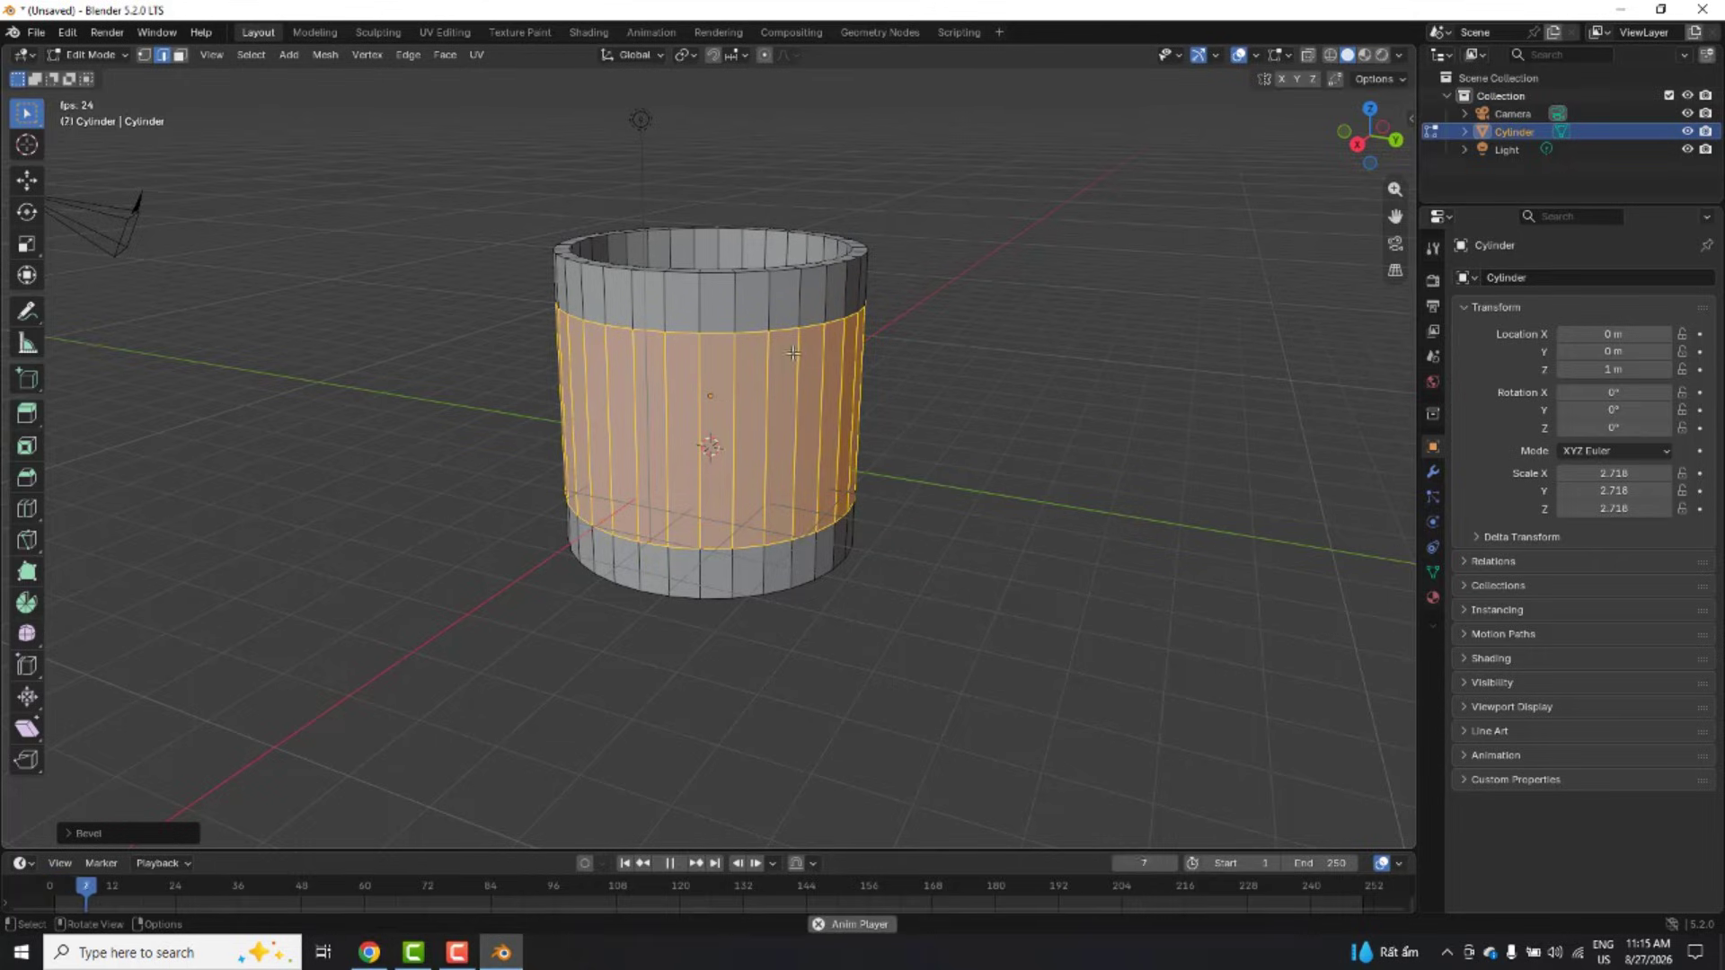
key("space")
key("alt+a")
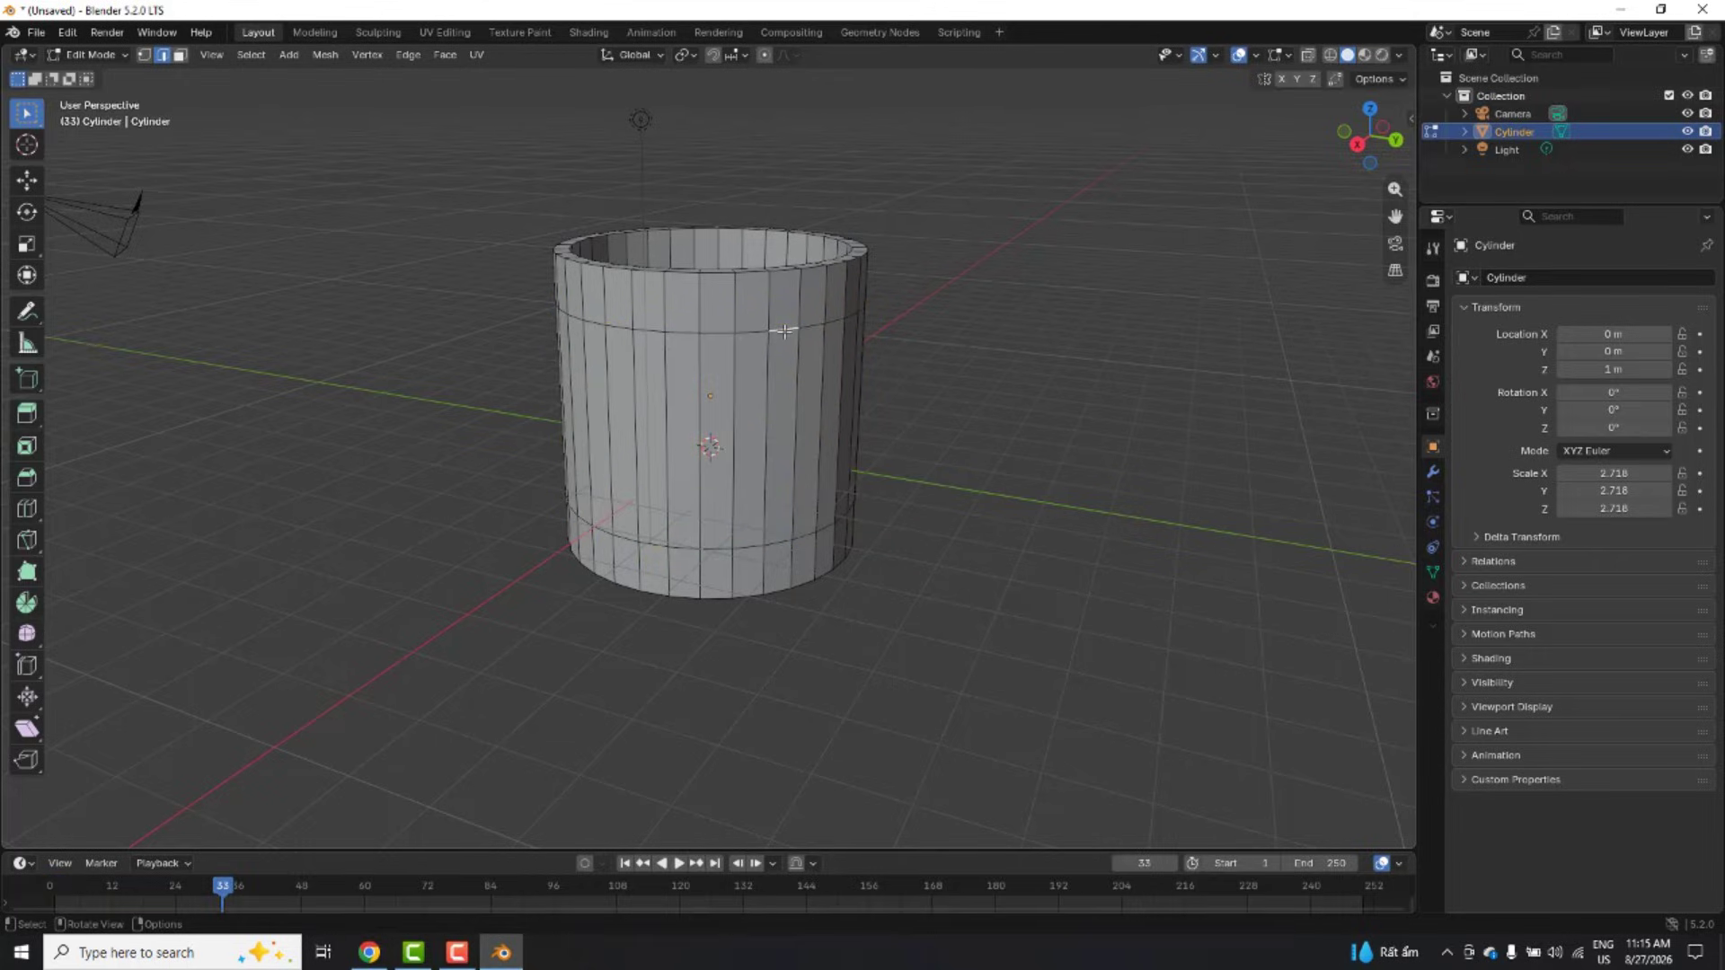
Step: Select the upper and lower edge loops on the outer wall and bevel both by about 0.11 m into narrow face bands
left_click(797, 329, "alt")
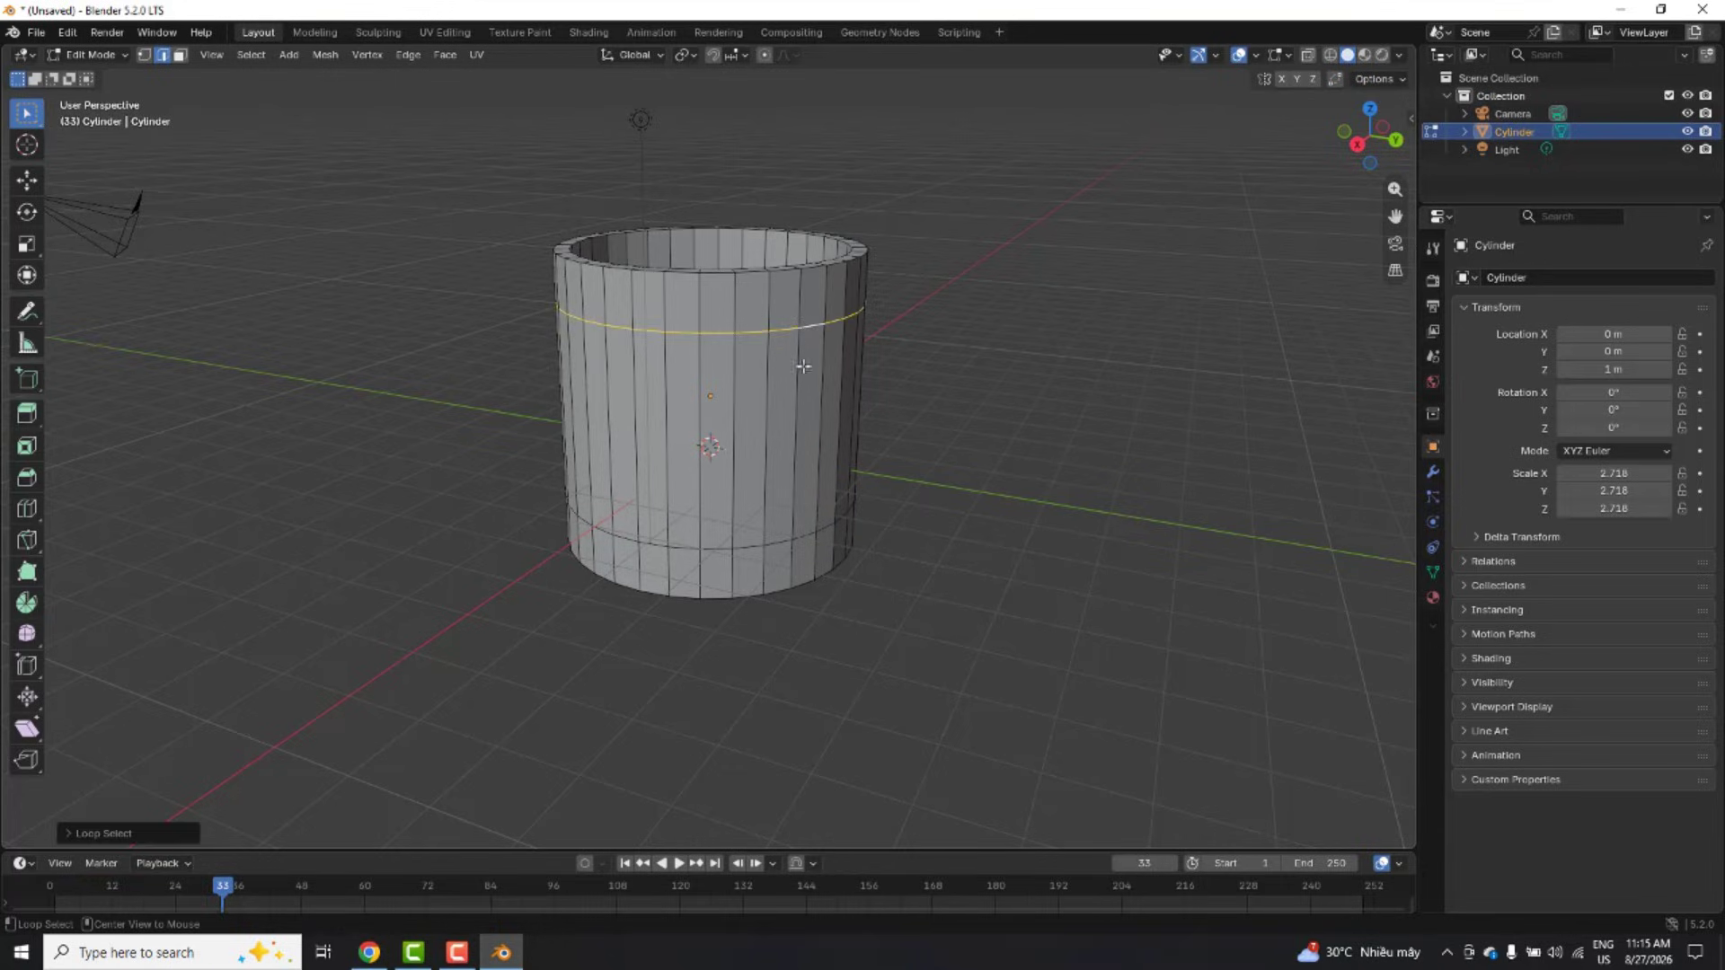
left_click(806, 534, "alt+shift")
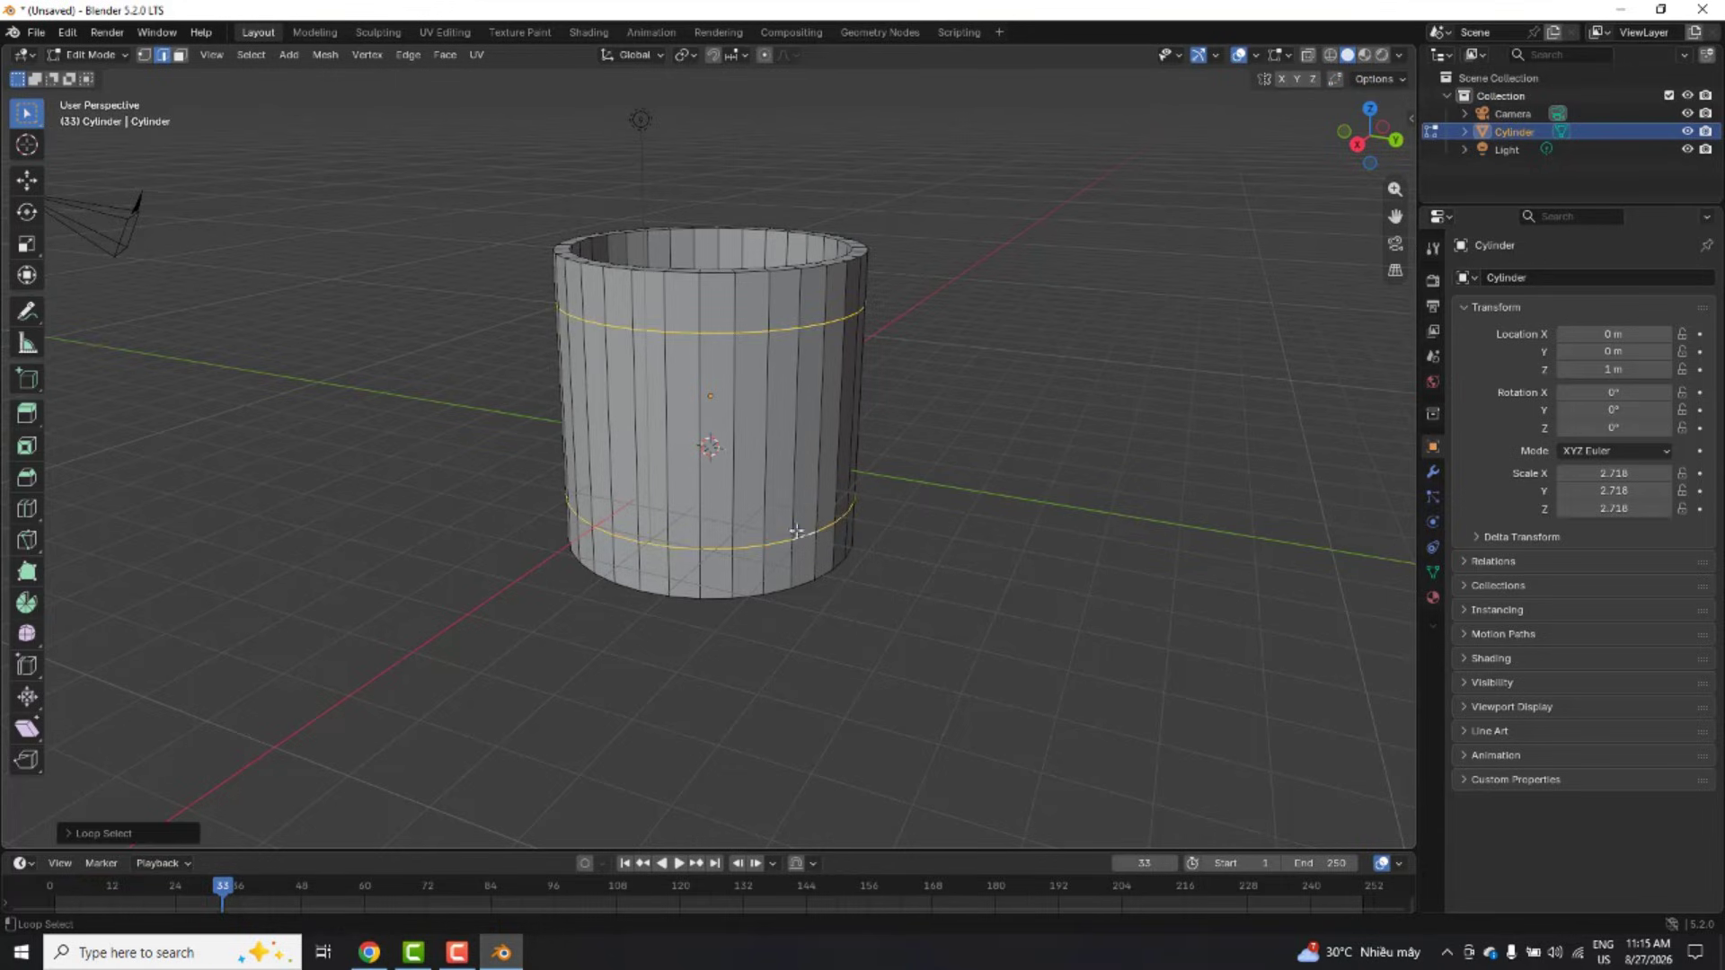
key("ctrl+b")
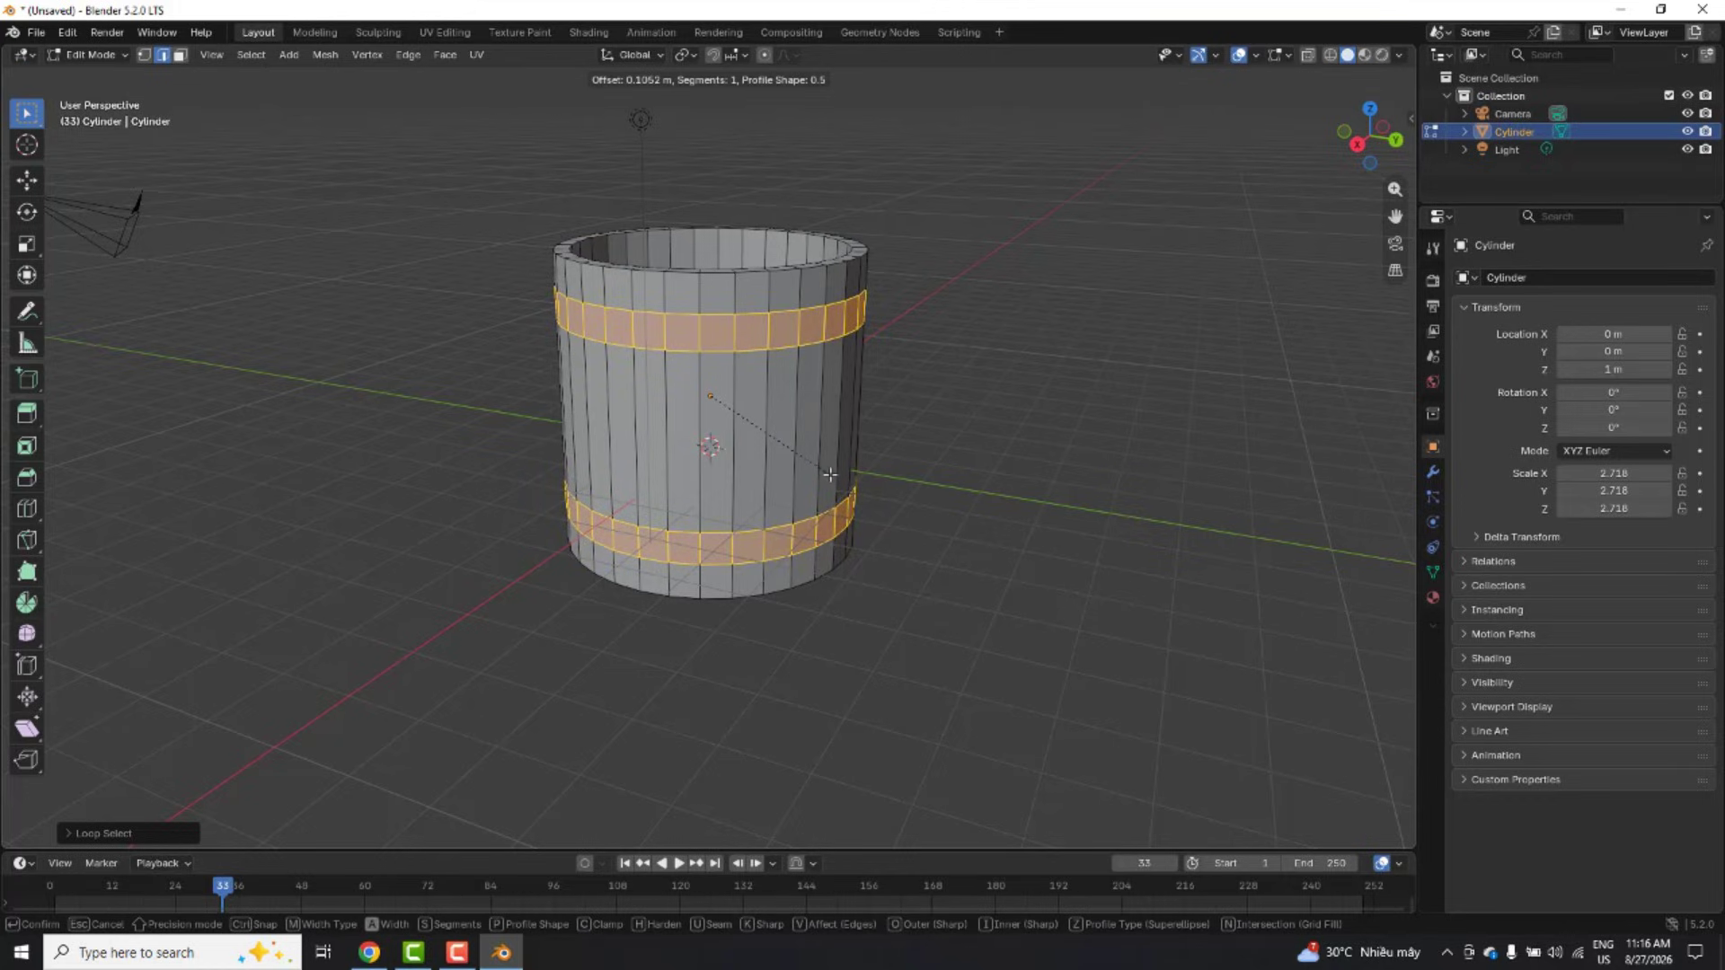
left_click(831, 474)
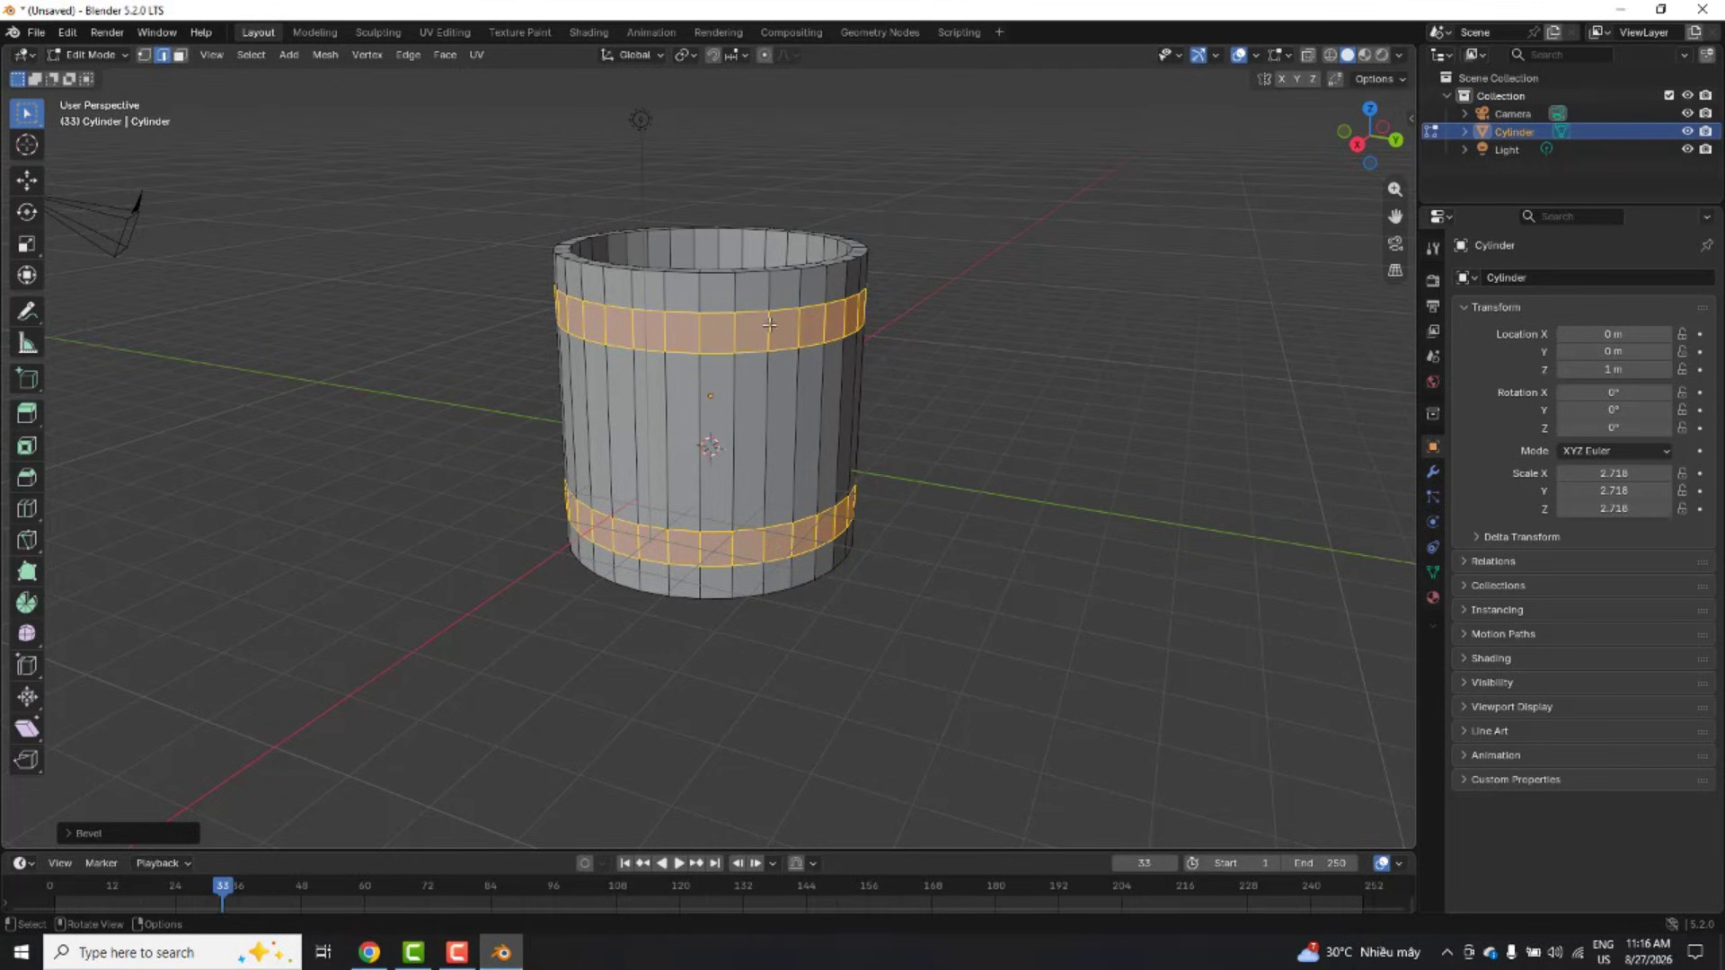
Step: Select two adjacent faces in the upper band and the two below them in the lower band, and extrude them outward about 0.74 m
left_click(180, 55)
left_click(759, 334)
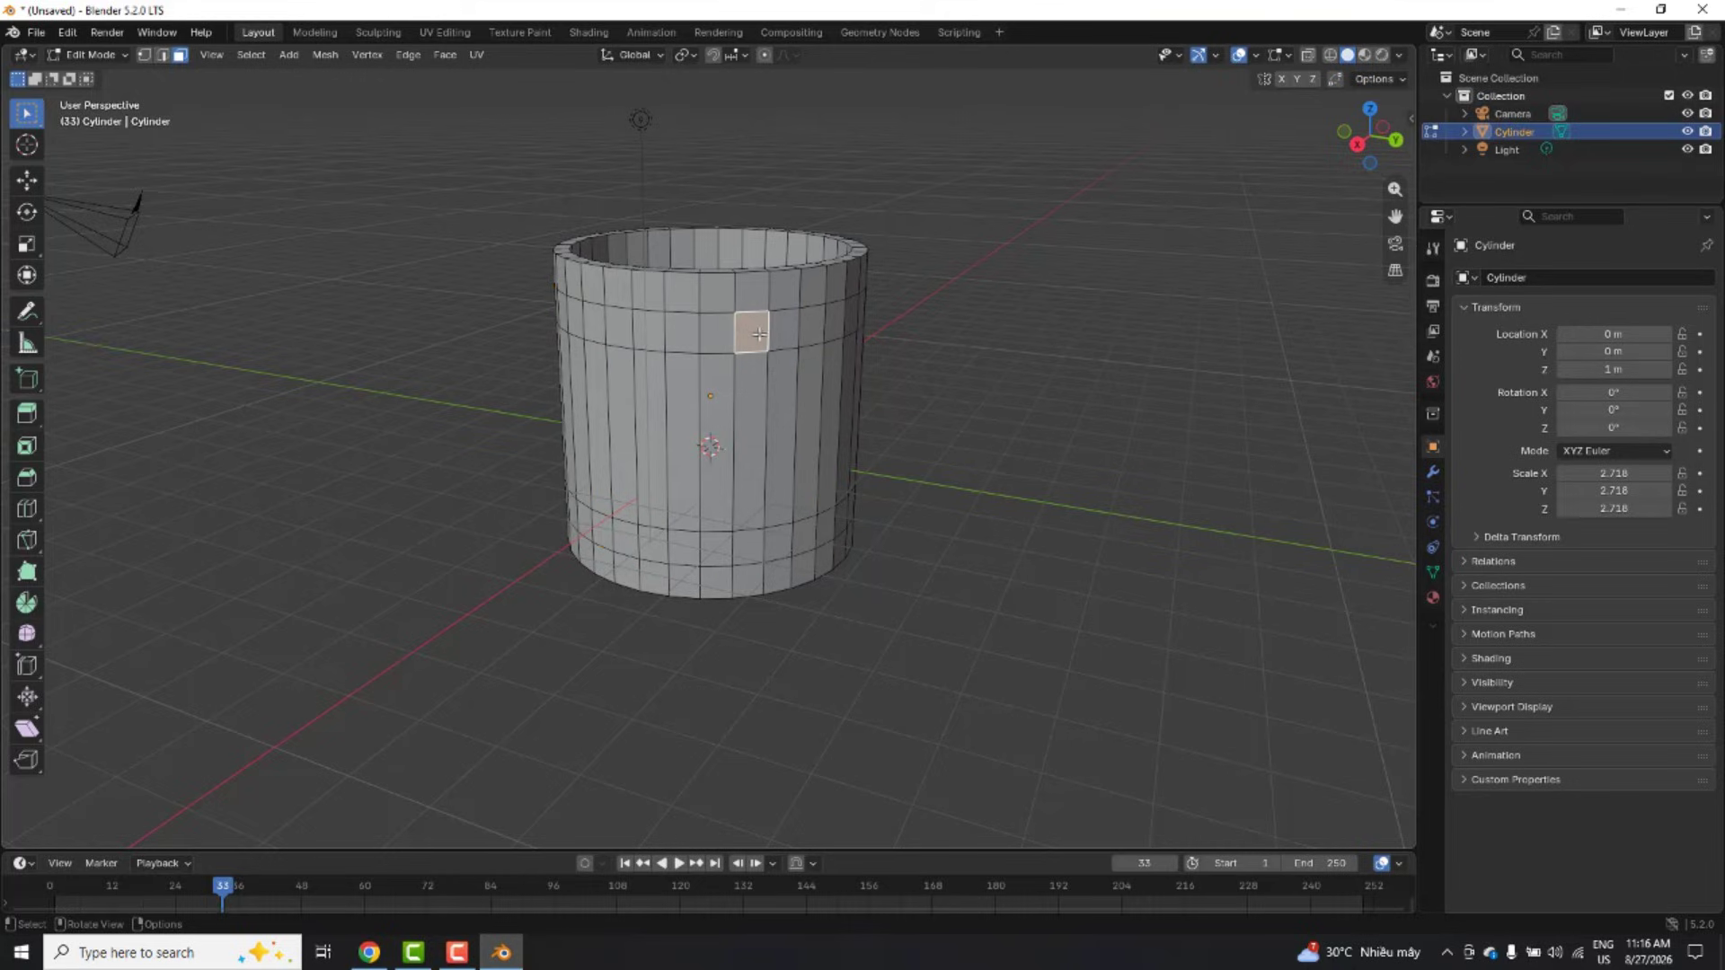
left_click(781, 337, "shift")
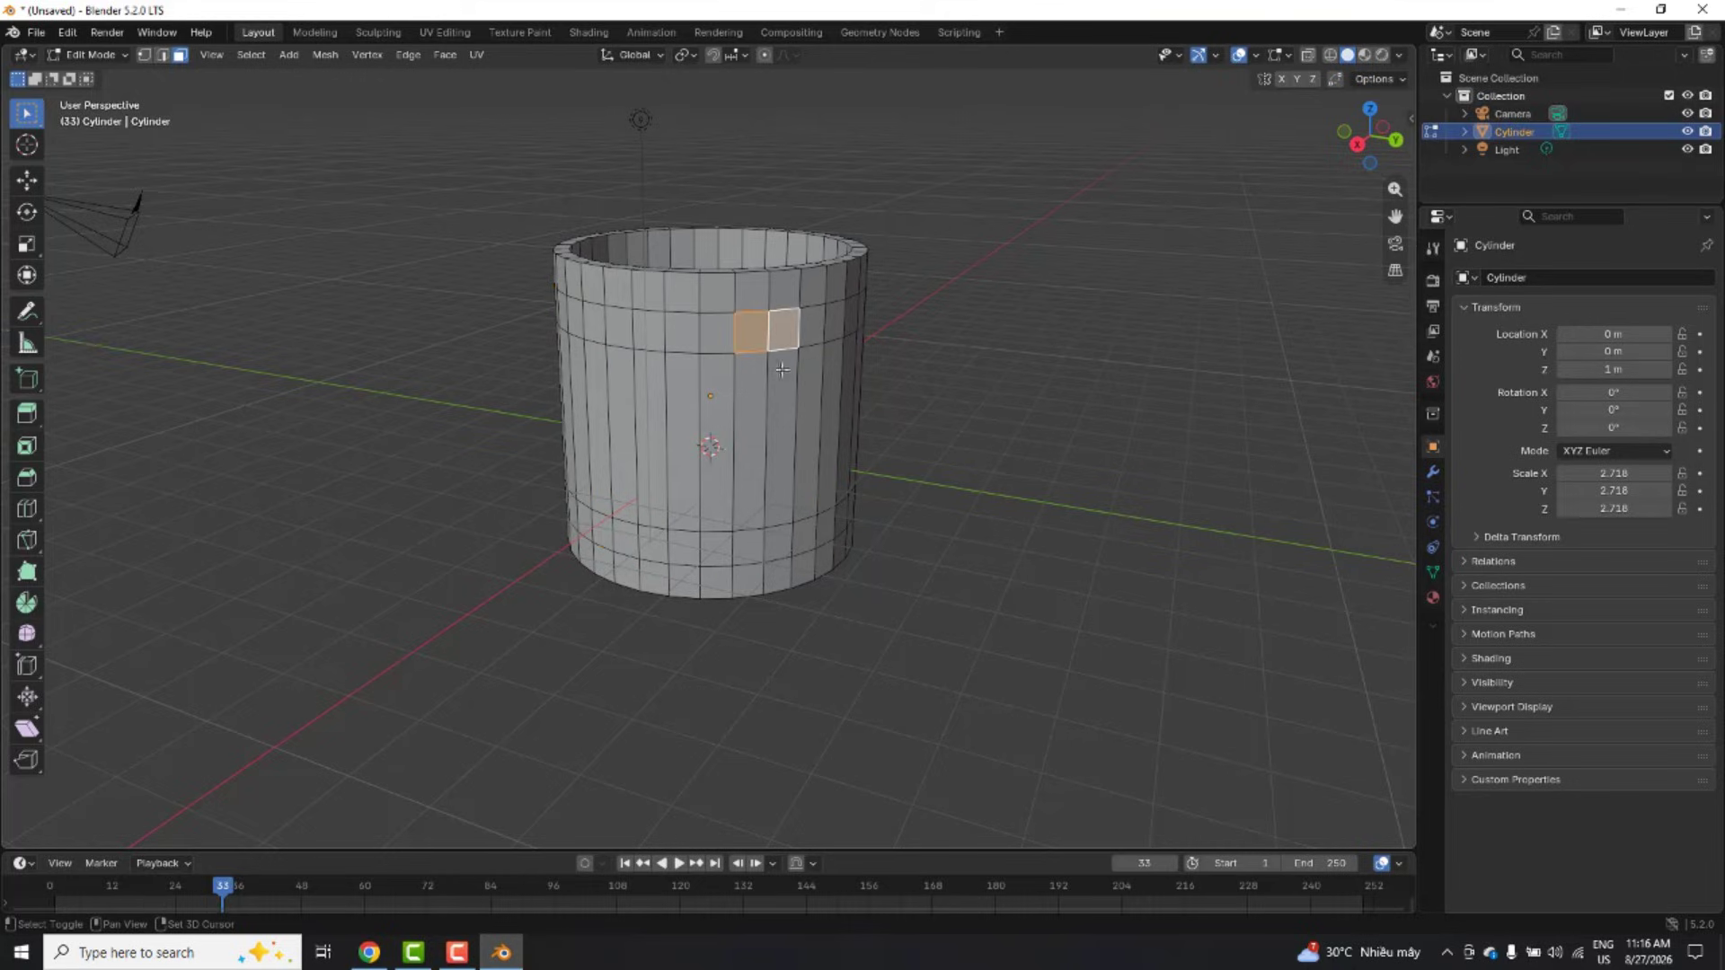
left_click(750, 539, "shift")
left_click(777, 540, "shift")
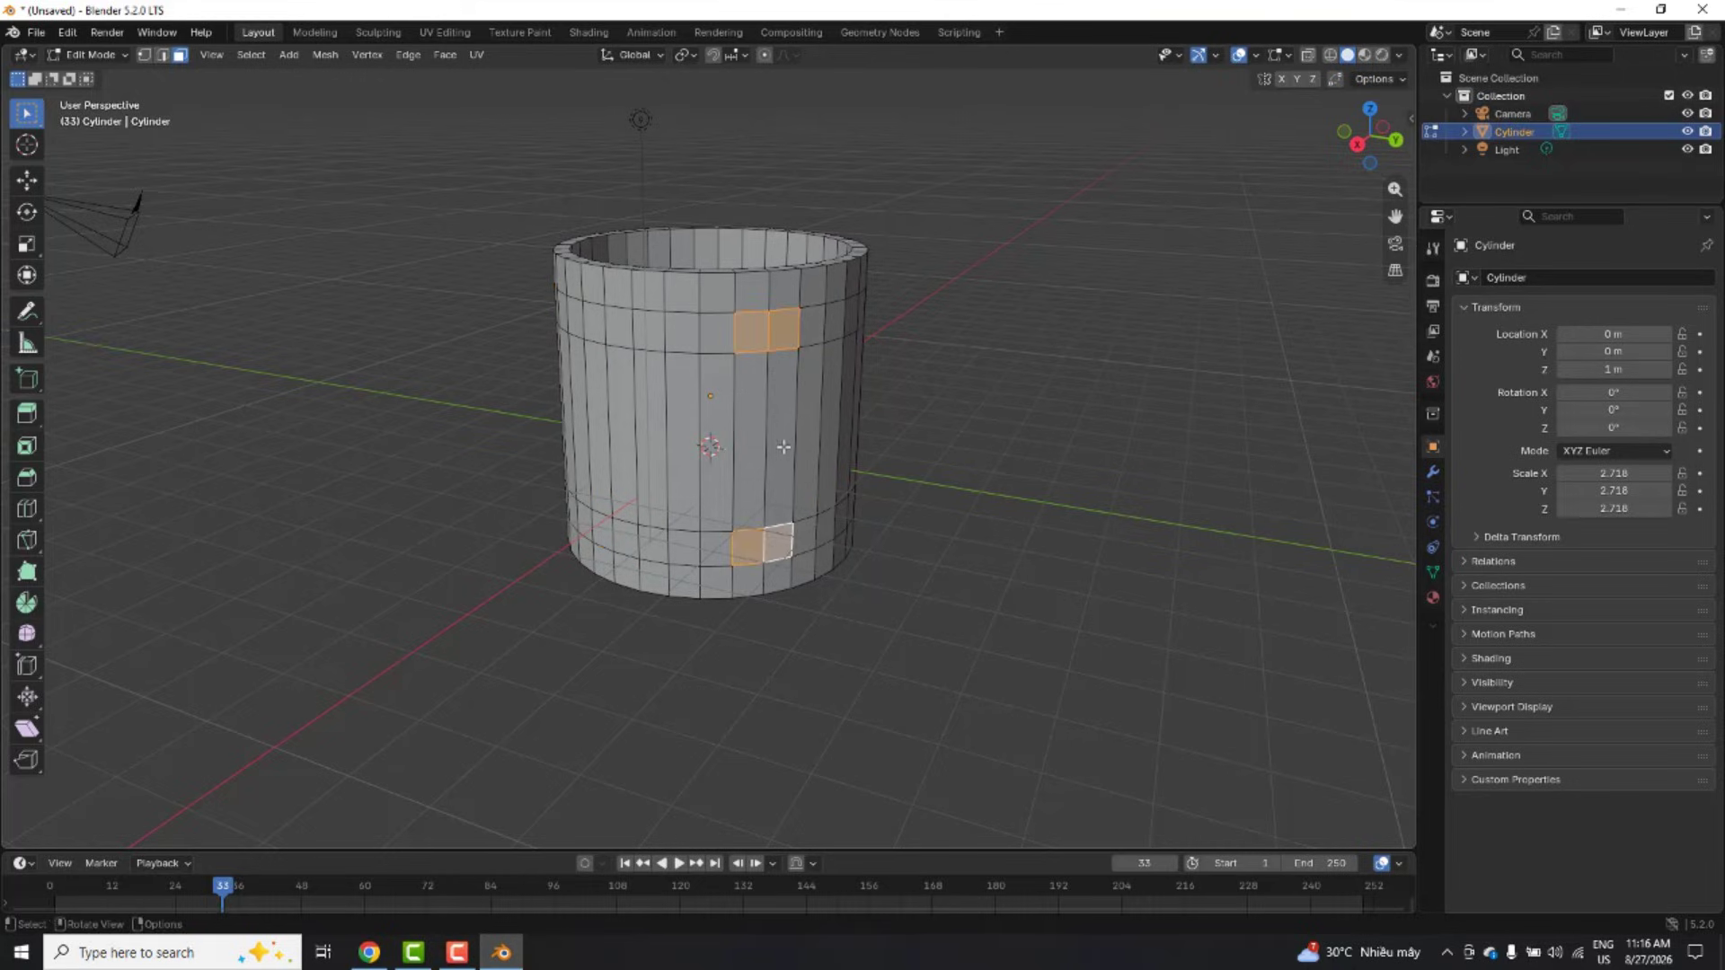
key("e")
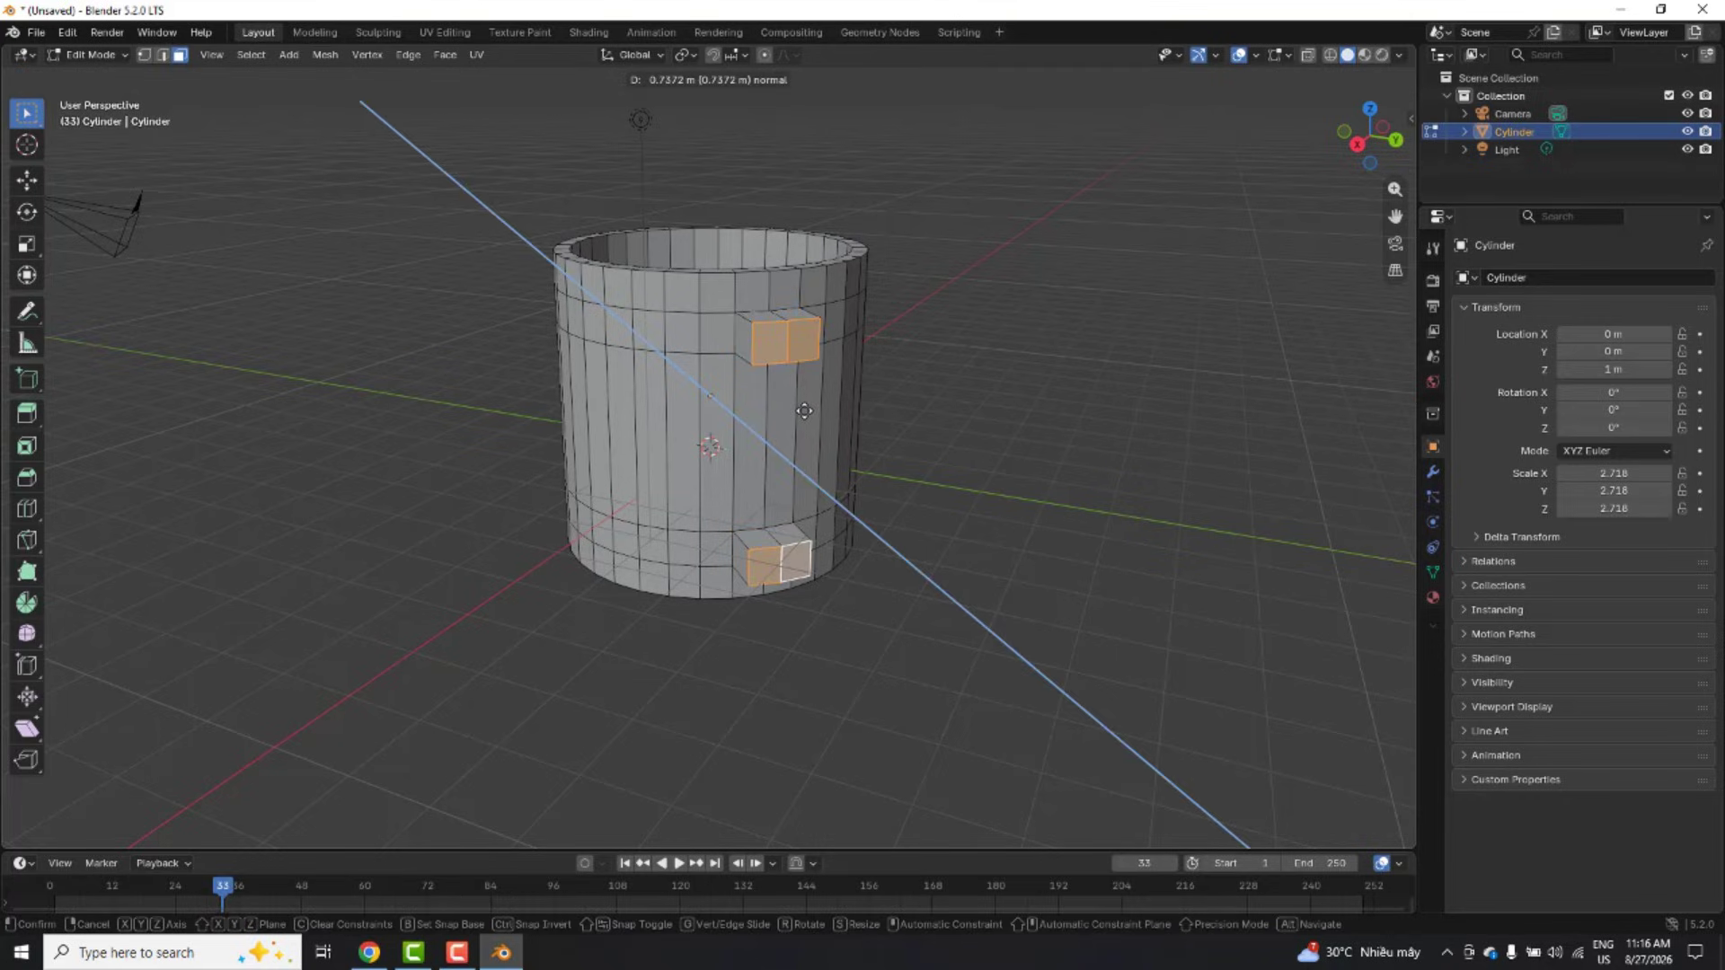
left_click(807, 412)
middle_click_drag(808, 411, 859, 416)
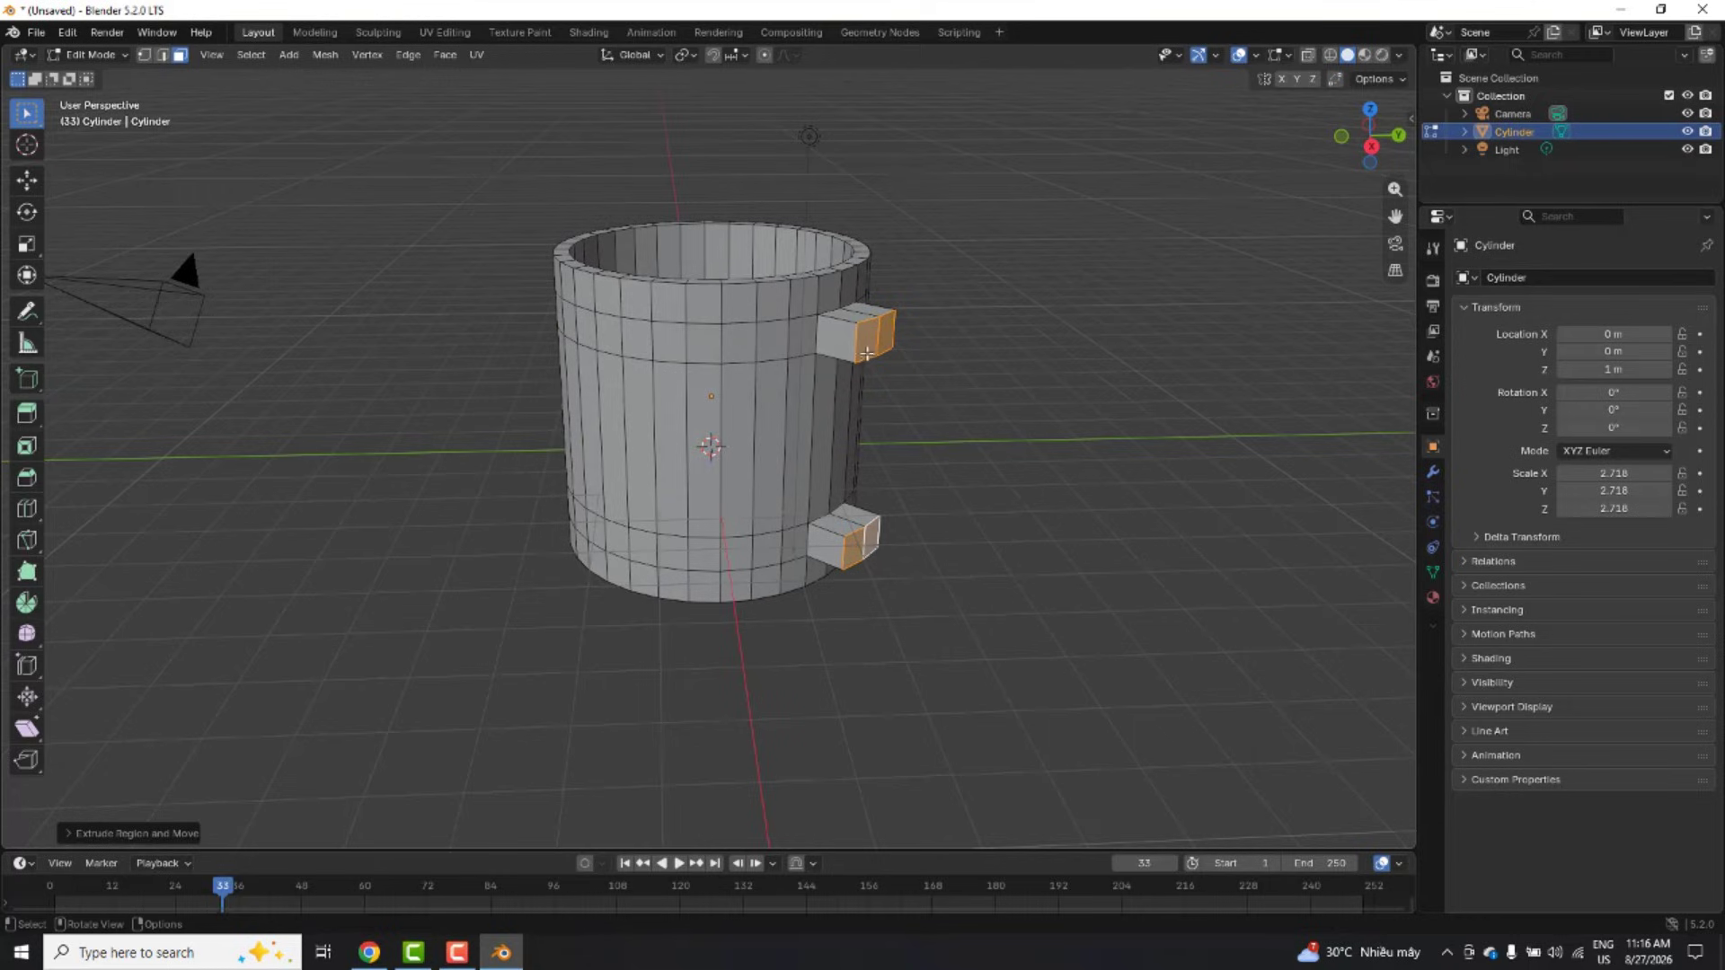
Step: Connect the ends of the two extruded handle stubs with Bridge Edge Loops, using 8 cuts
left_click(409, 56)
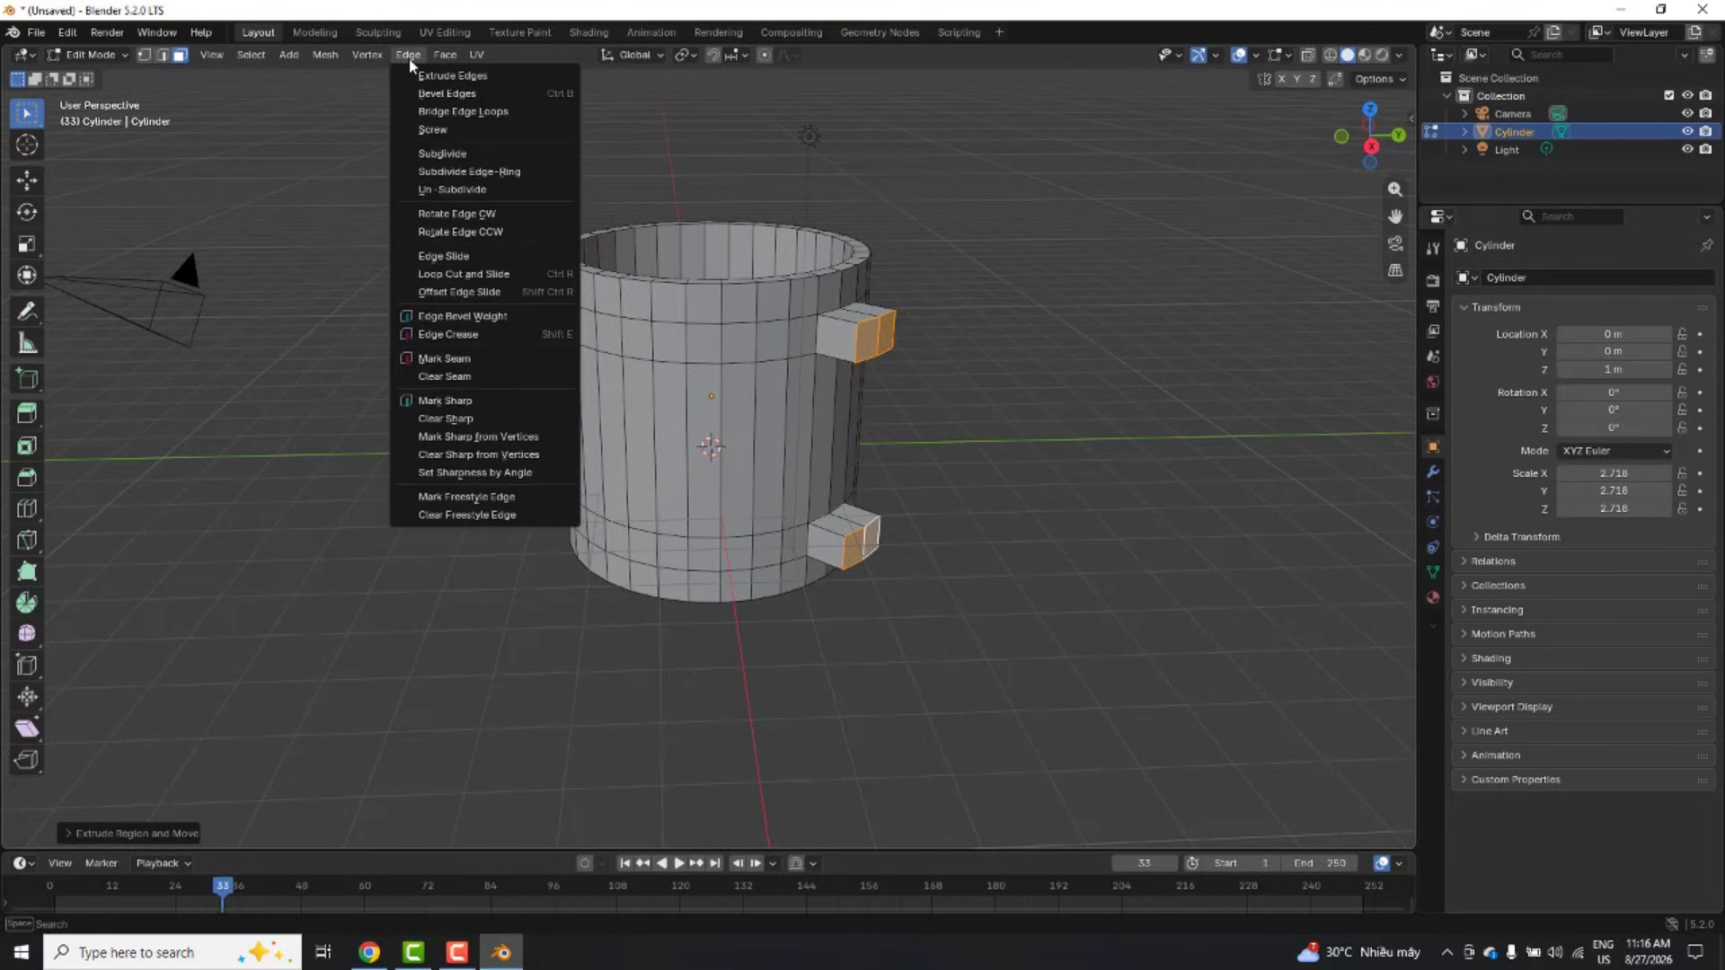
left_click(484, 114)
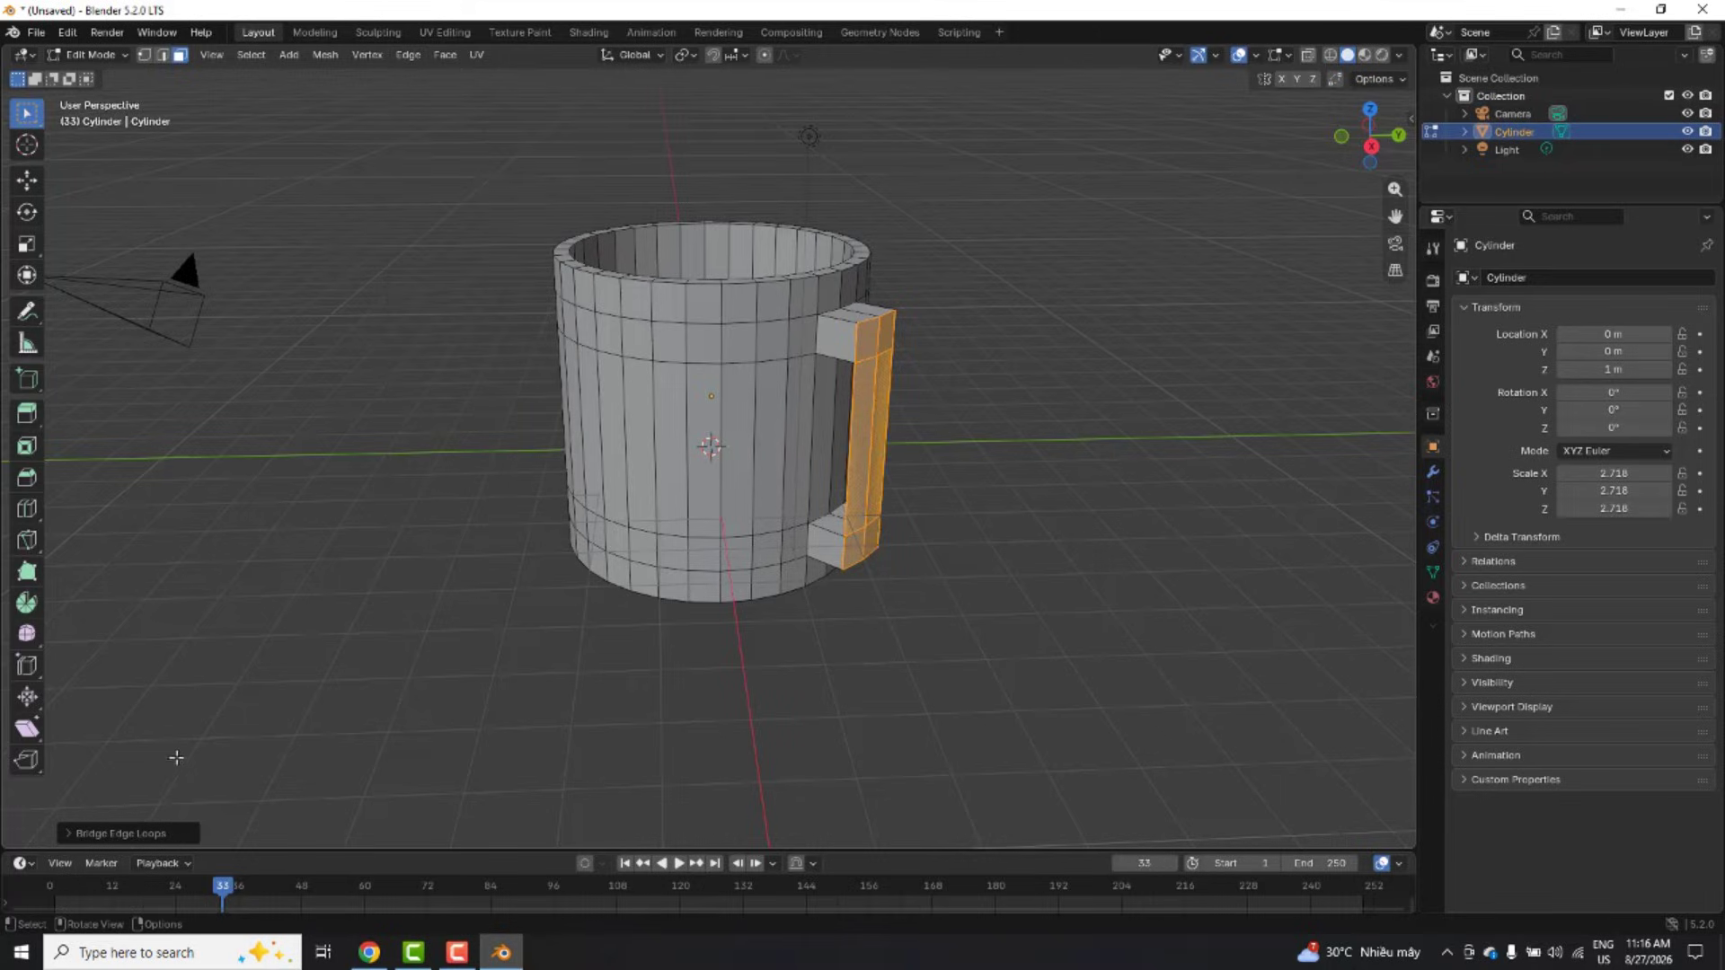
left_click(143, 833)
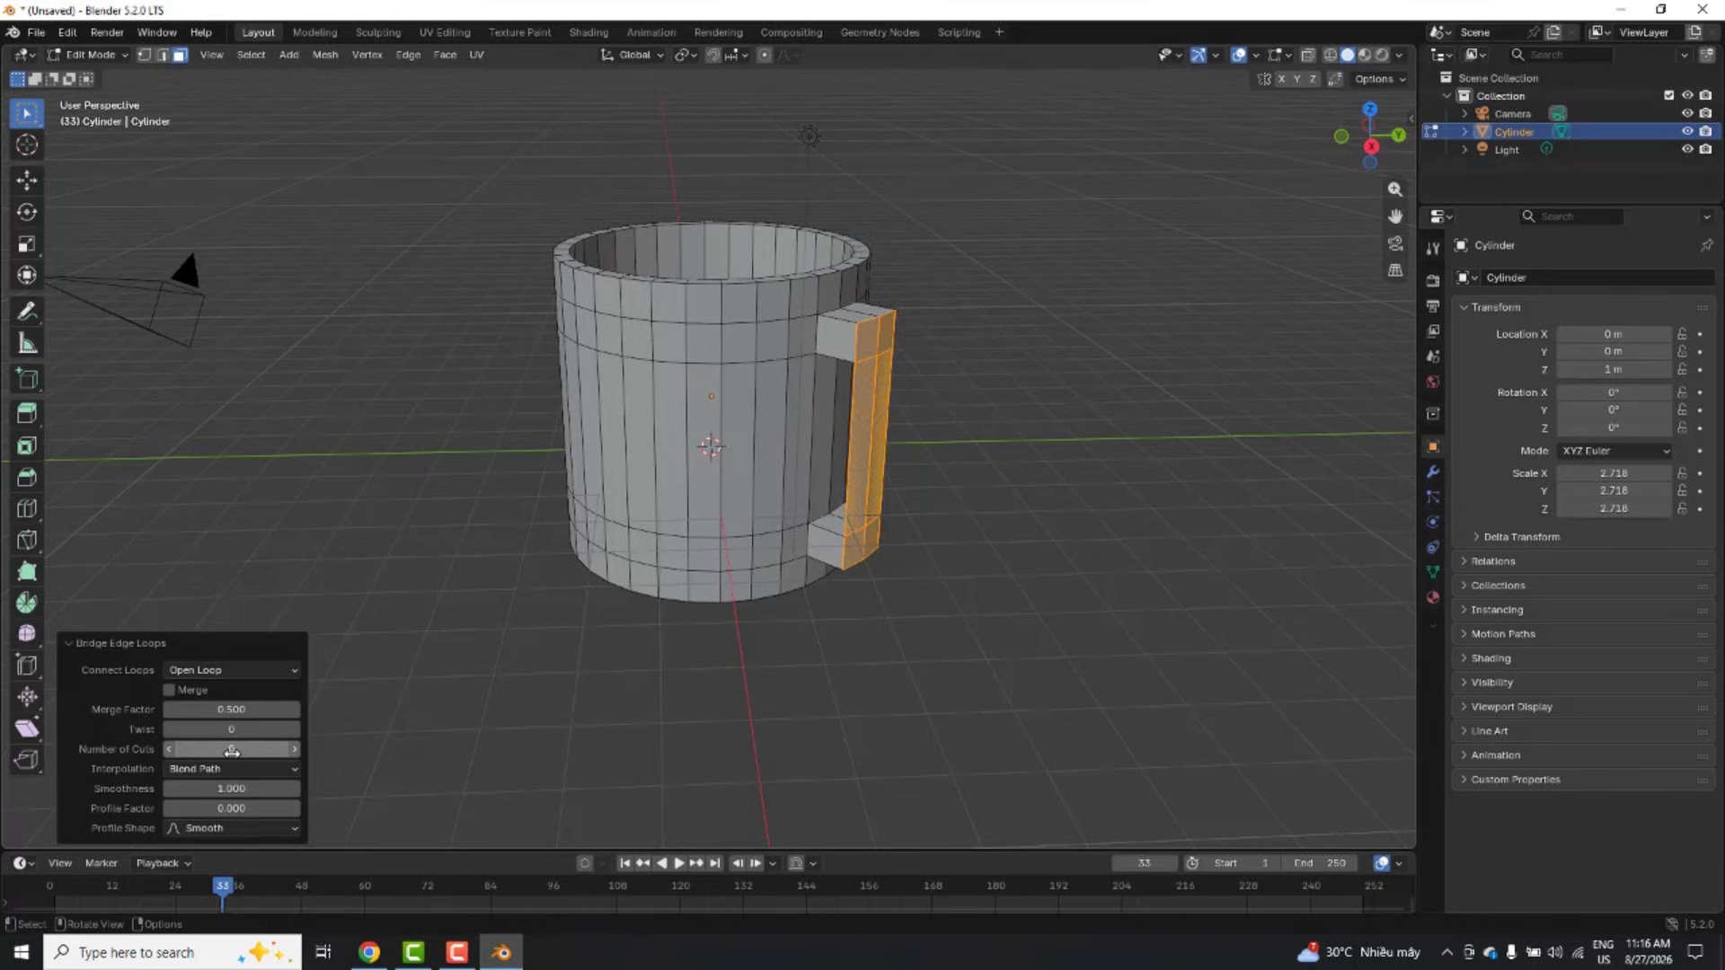
left_click_drag(270, 749, 229, 762)
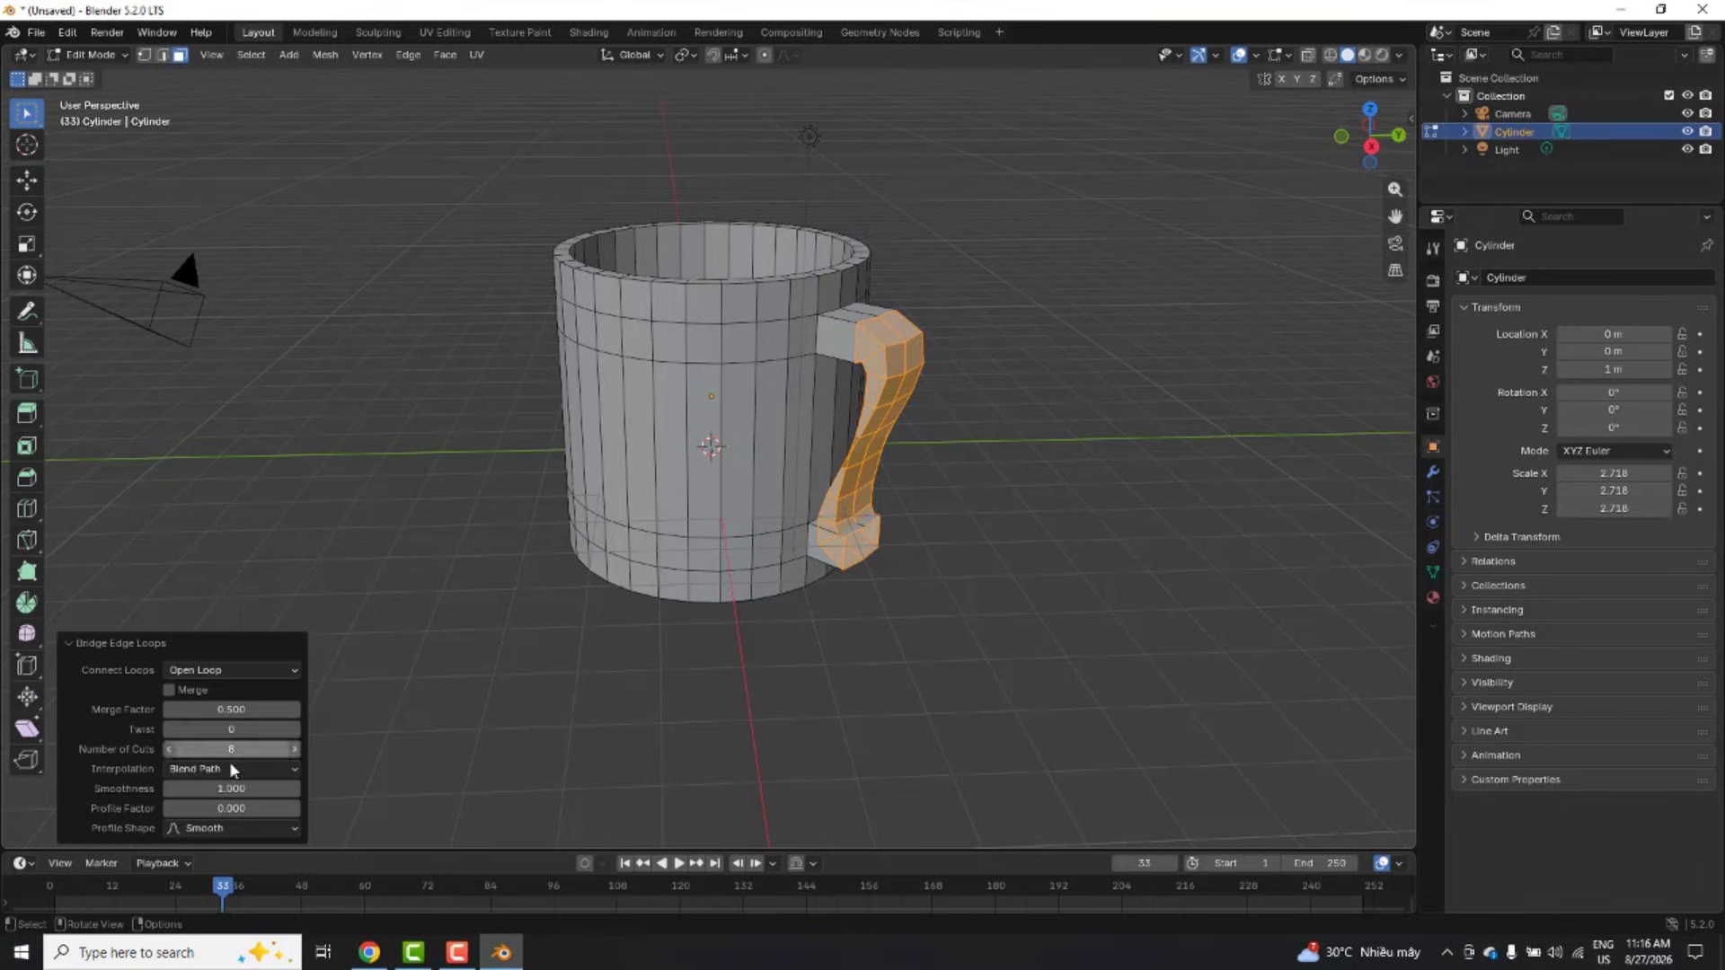
Step: Round the bridged handle by setting its interpolation to Blend Surface and number of cuts to 20, and clear the selection
left_click(229, 769)
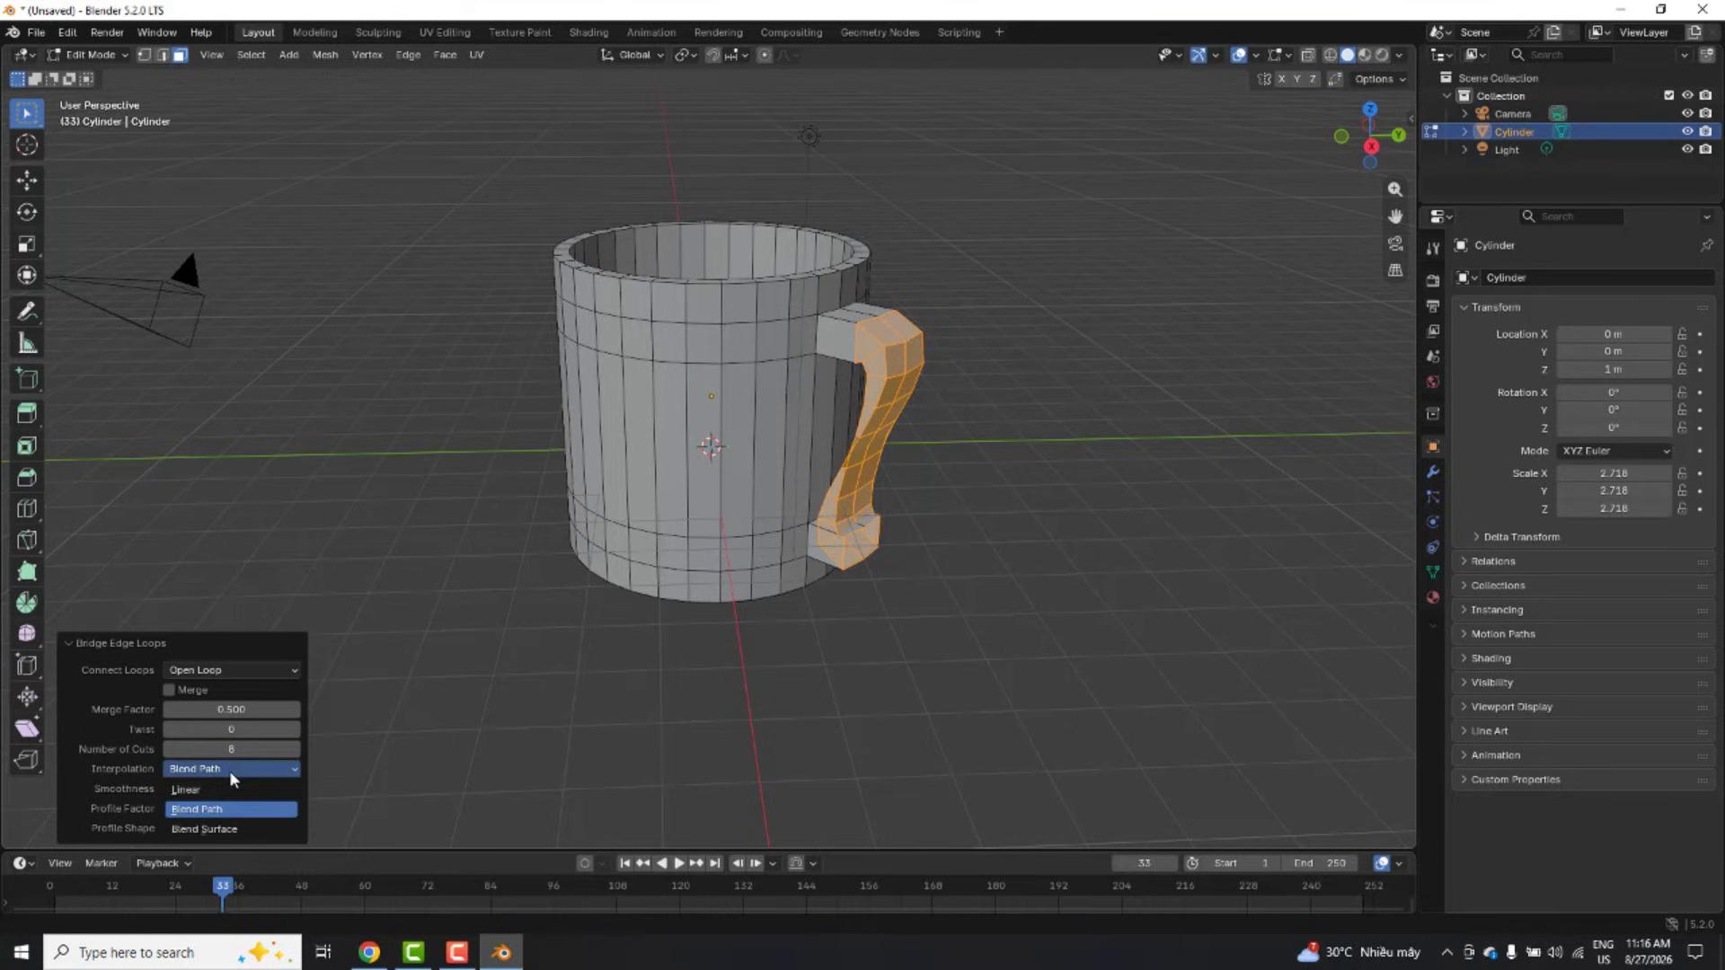
left_click(204, 830)
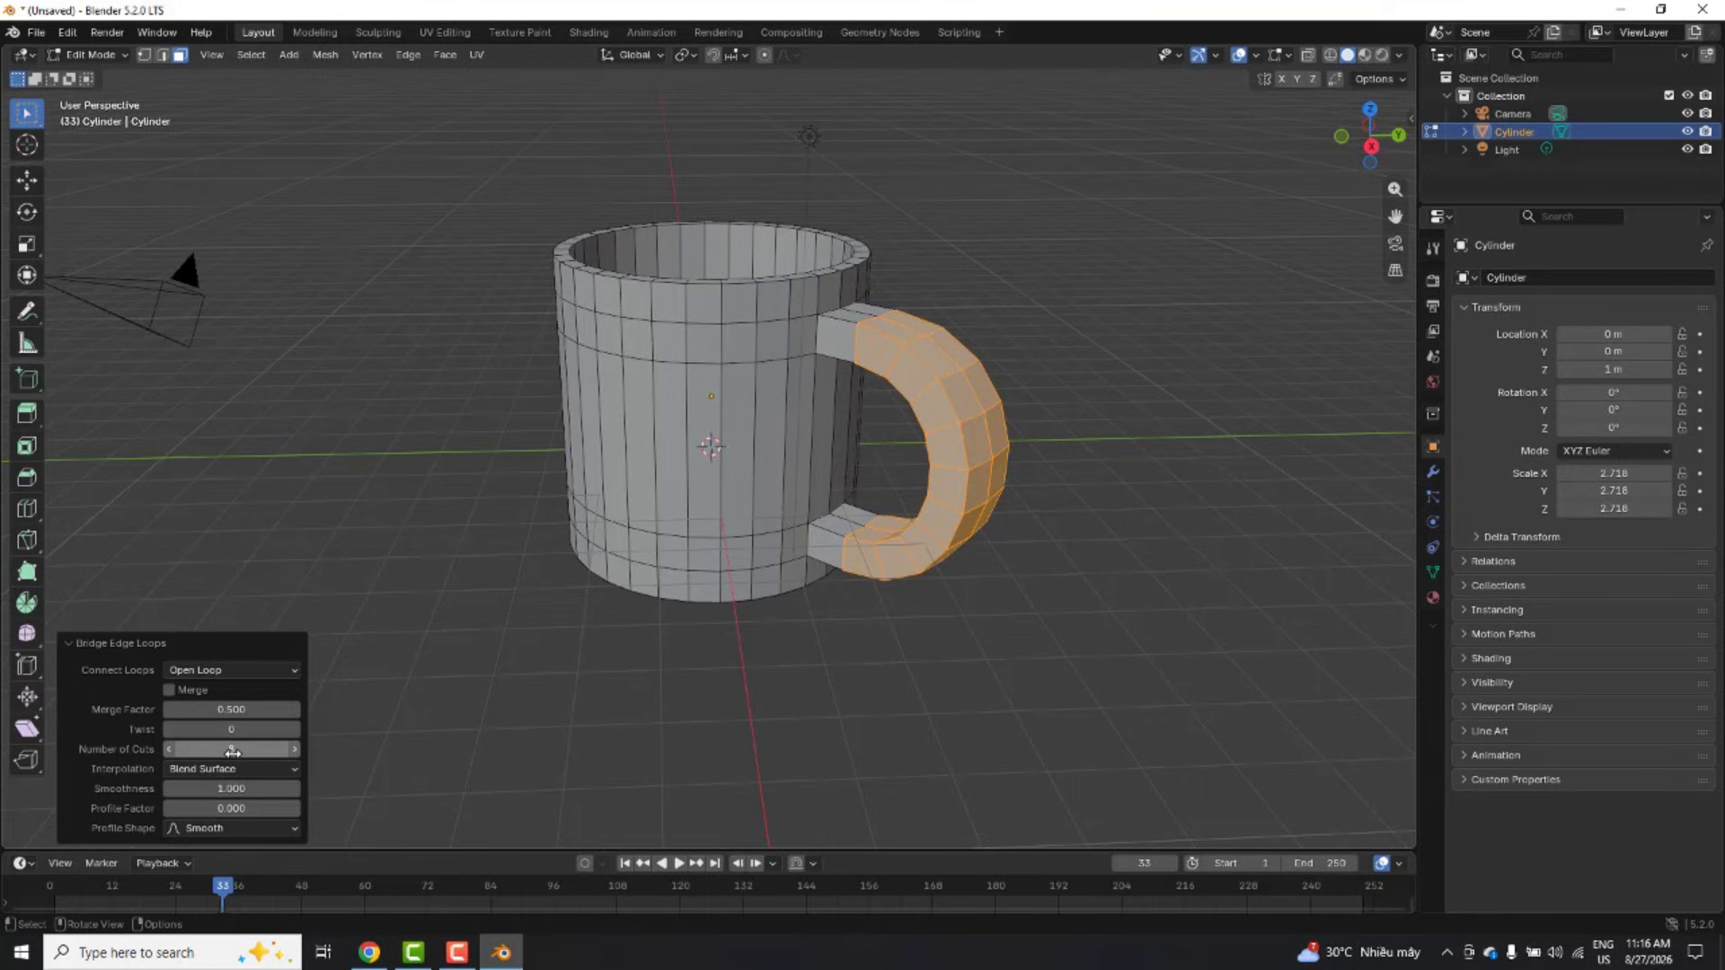
left_click_drag(232, 749, 347, 717)
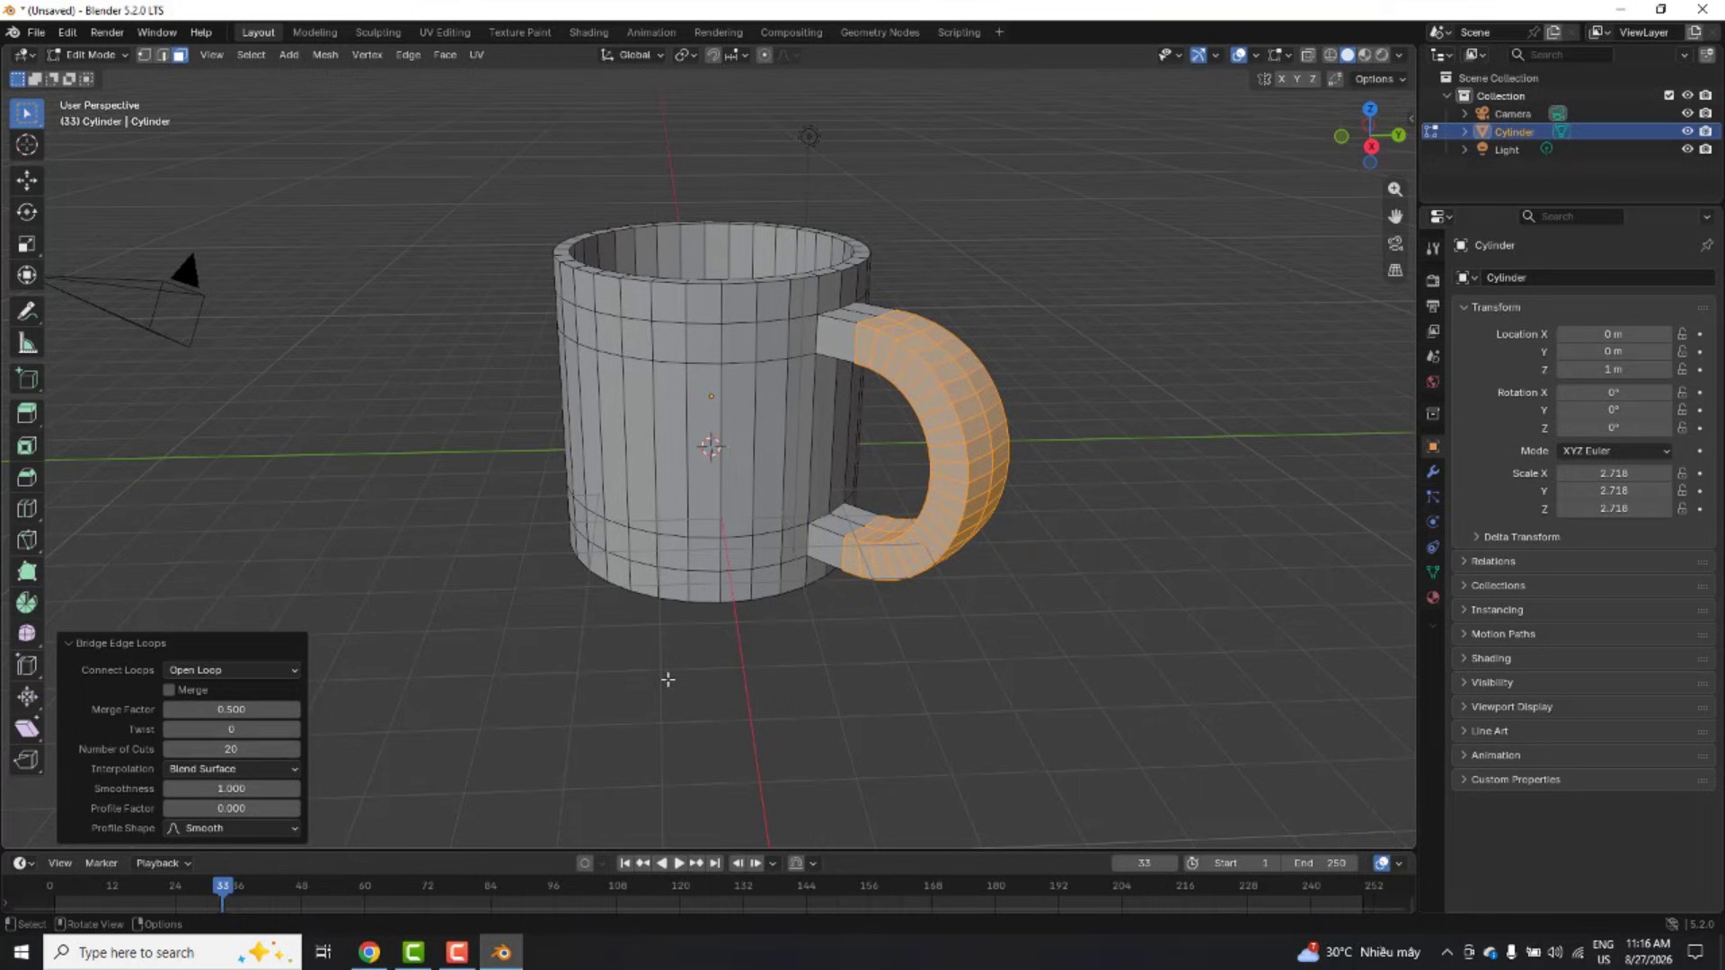
middle_click_drag(668, 679, 597, 693)
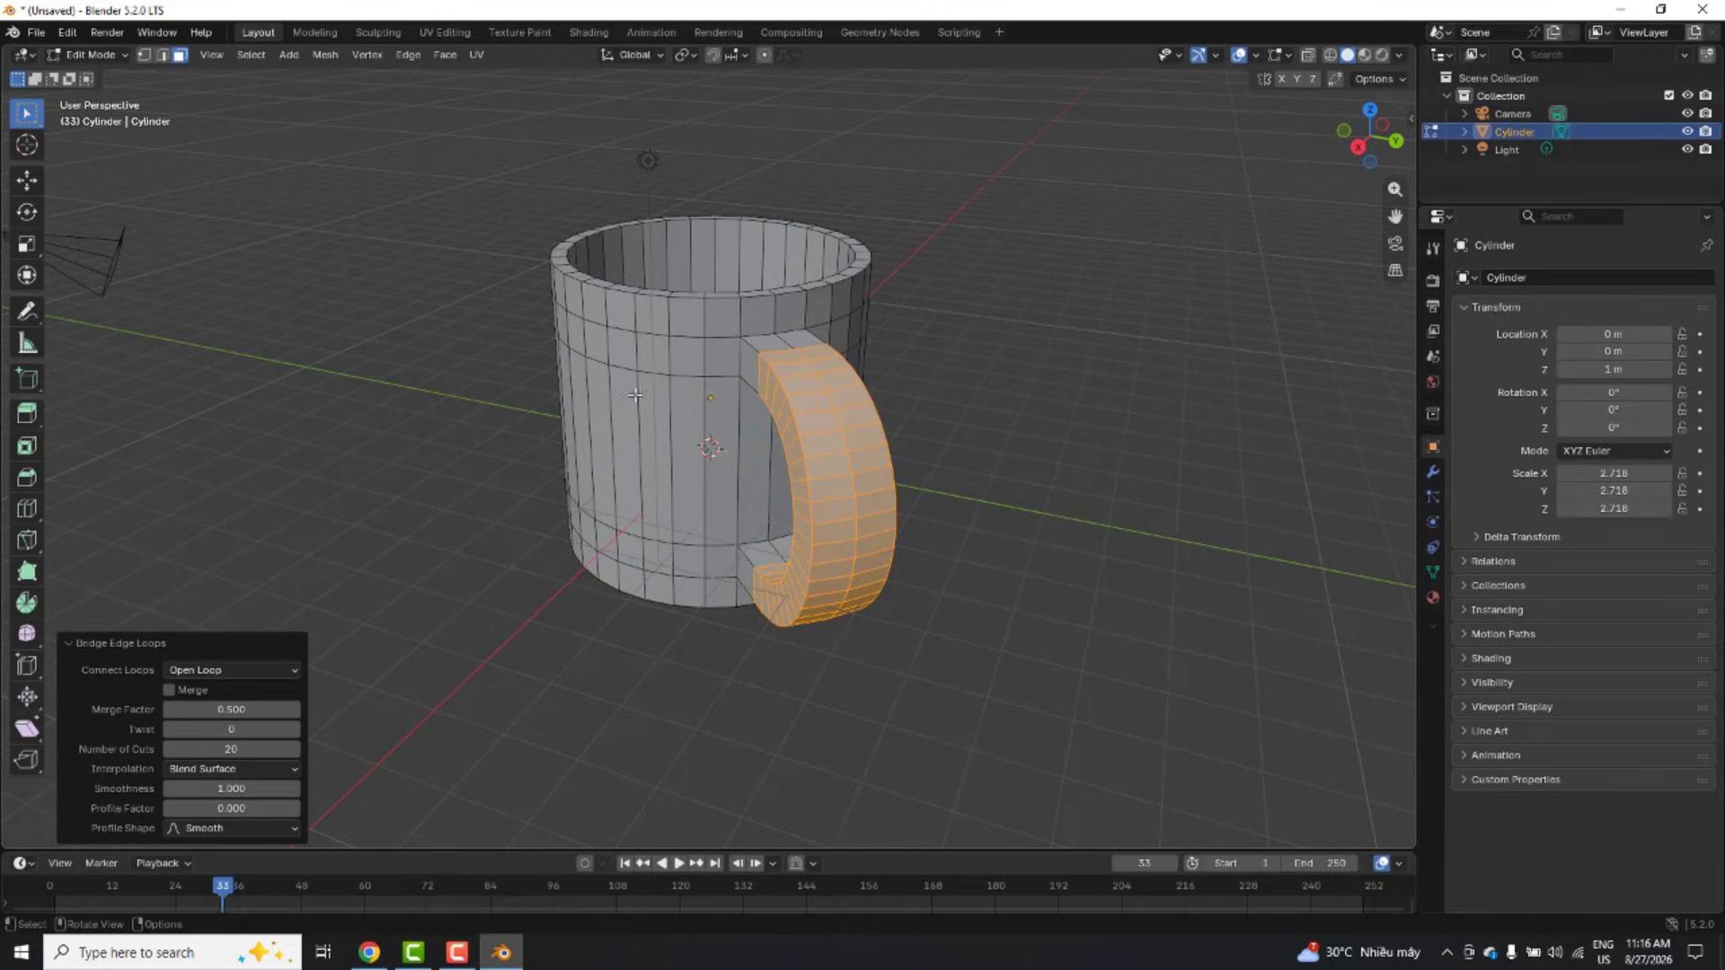
key("alt+a")
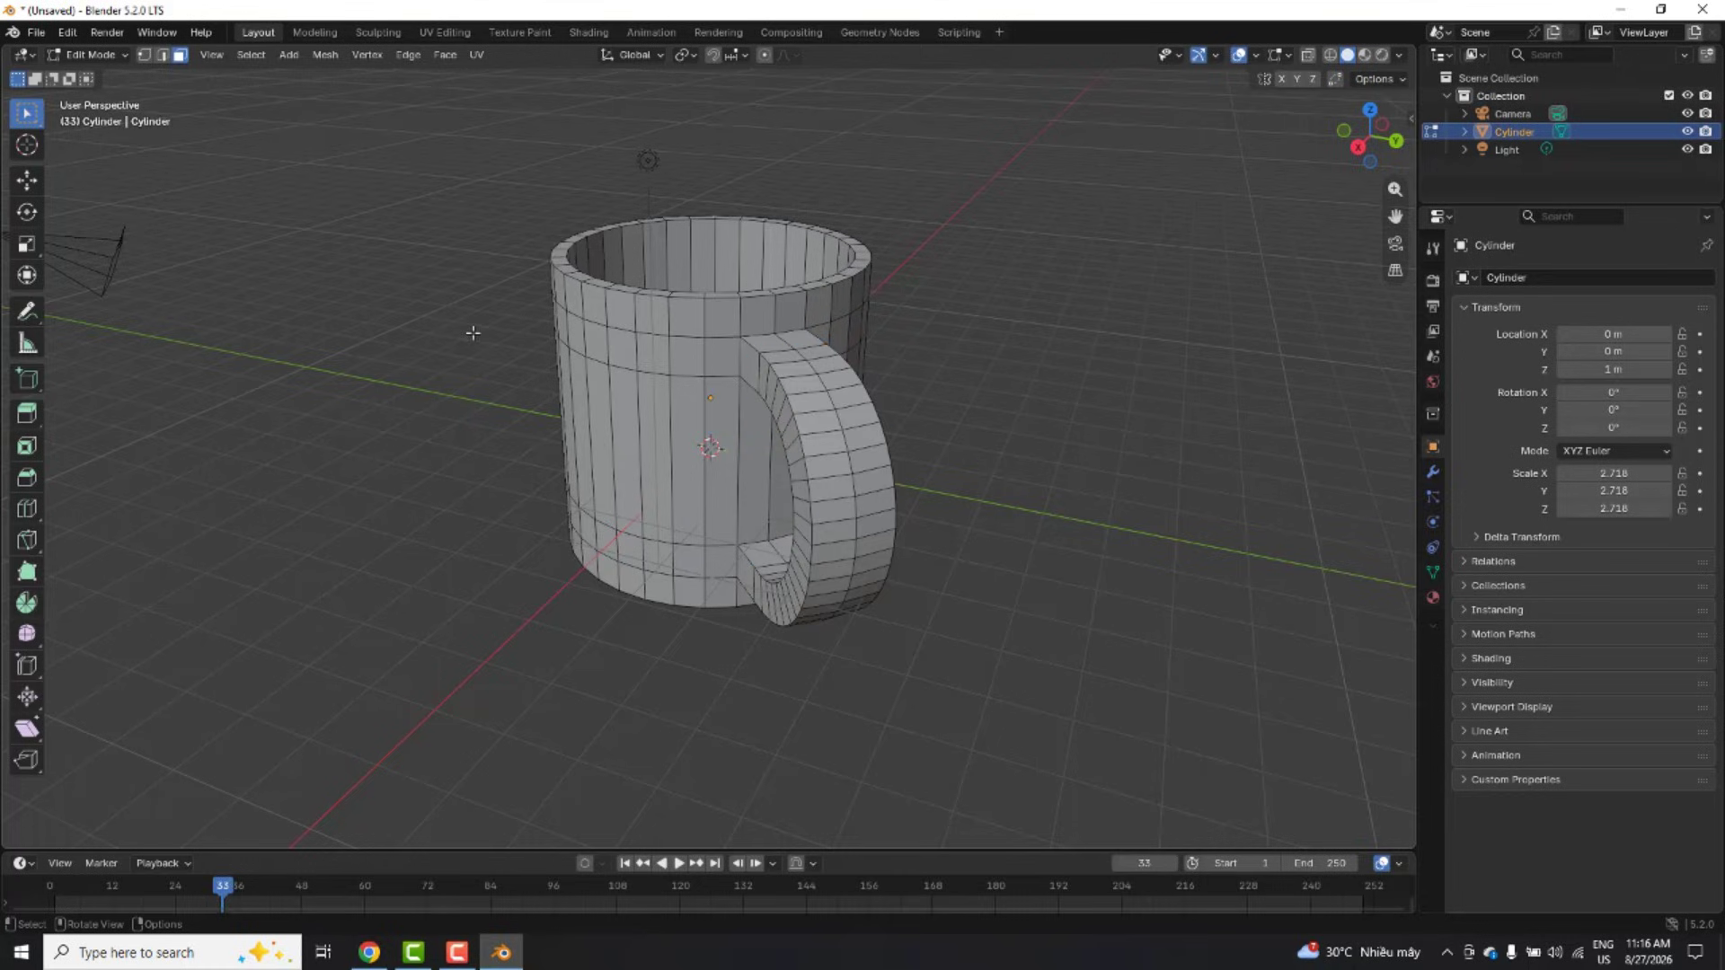
Step: Add a loop cut around the outer wall close to the base edge, with a slide factor of about 0.563
scroll(724, 314, "up", 1)
middle_click_drag(698, 356, 767, 460)
scroll(768, 460, "up", 3)
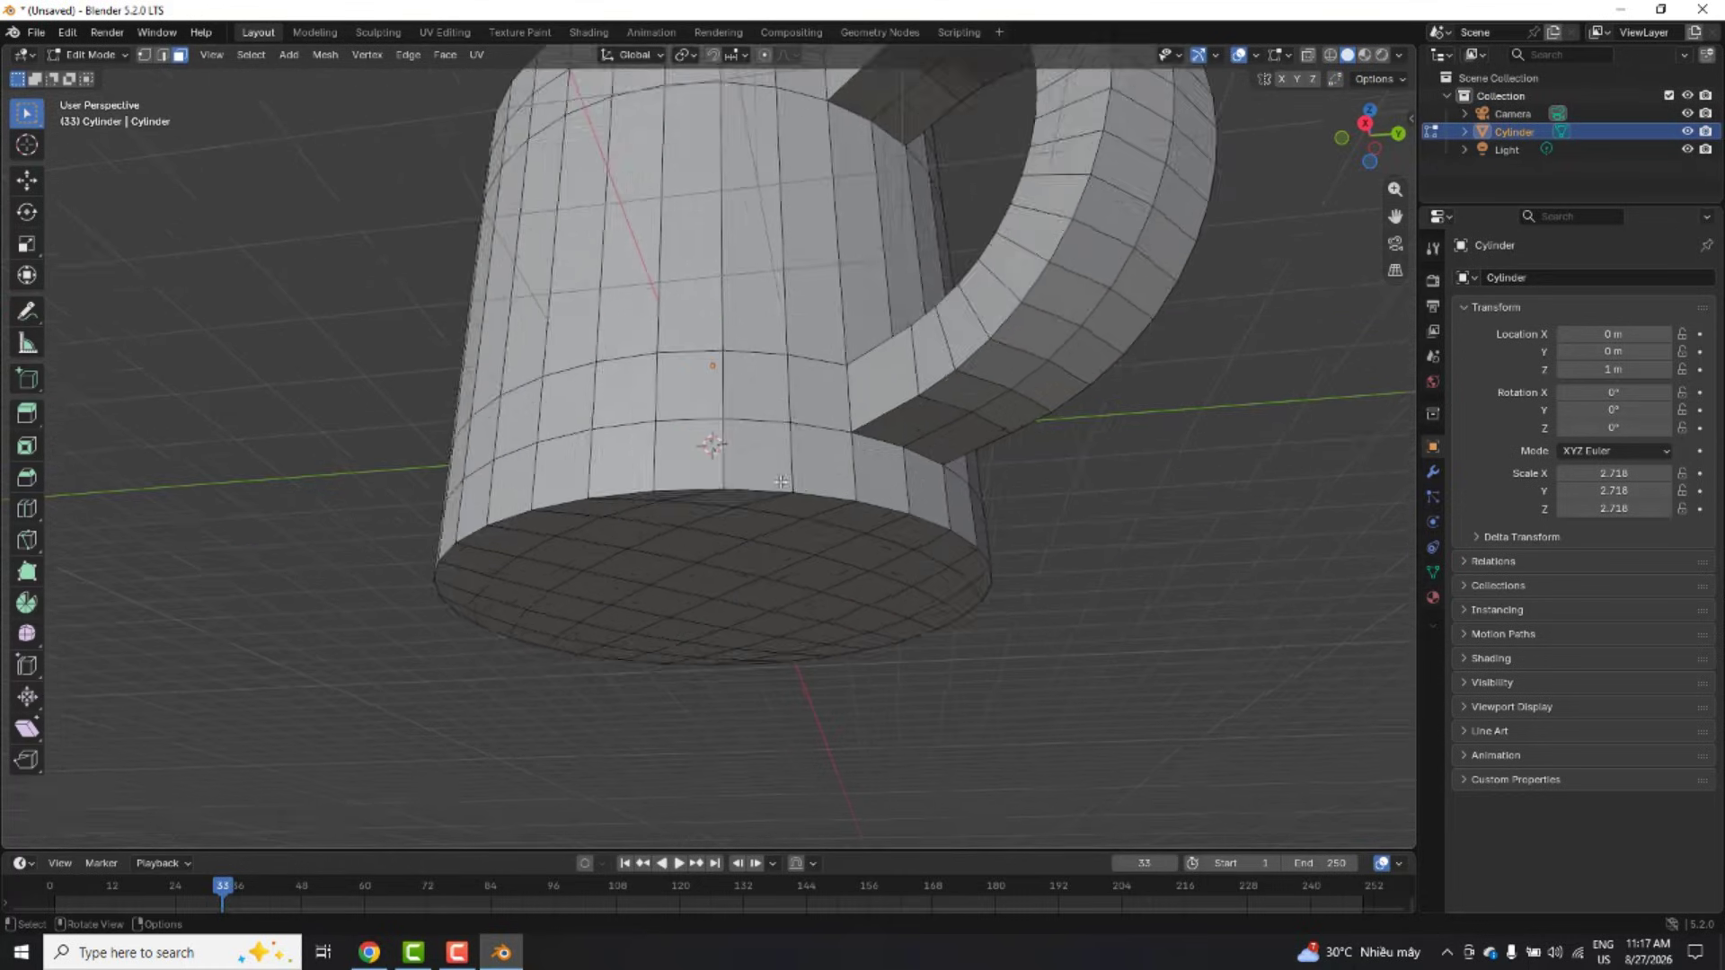
key("ctrl+r")
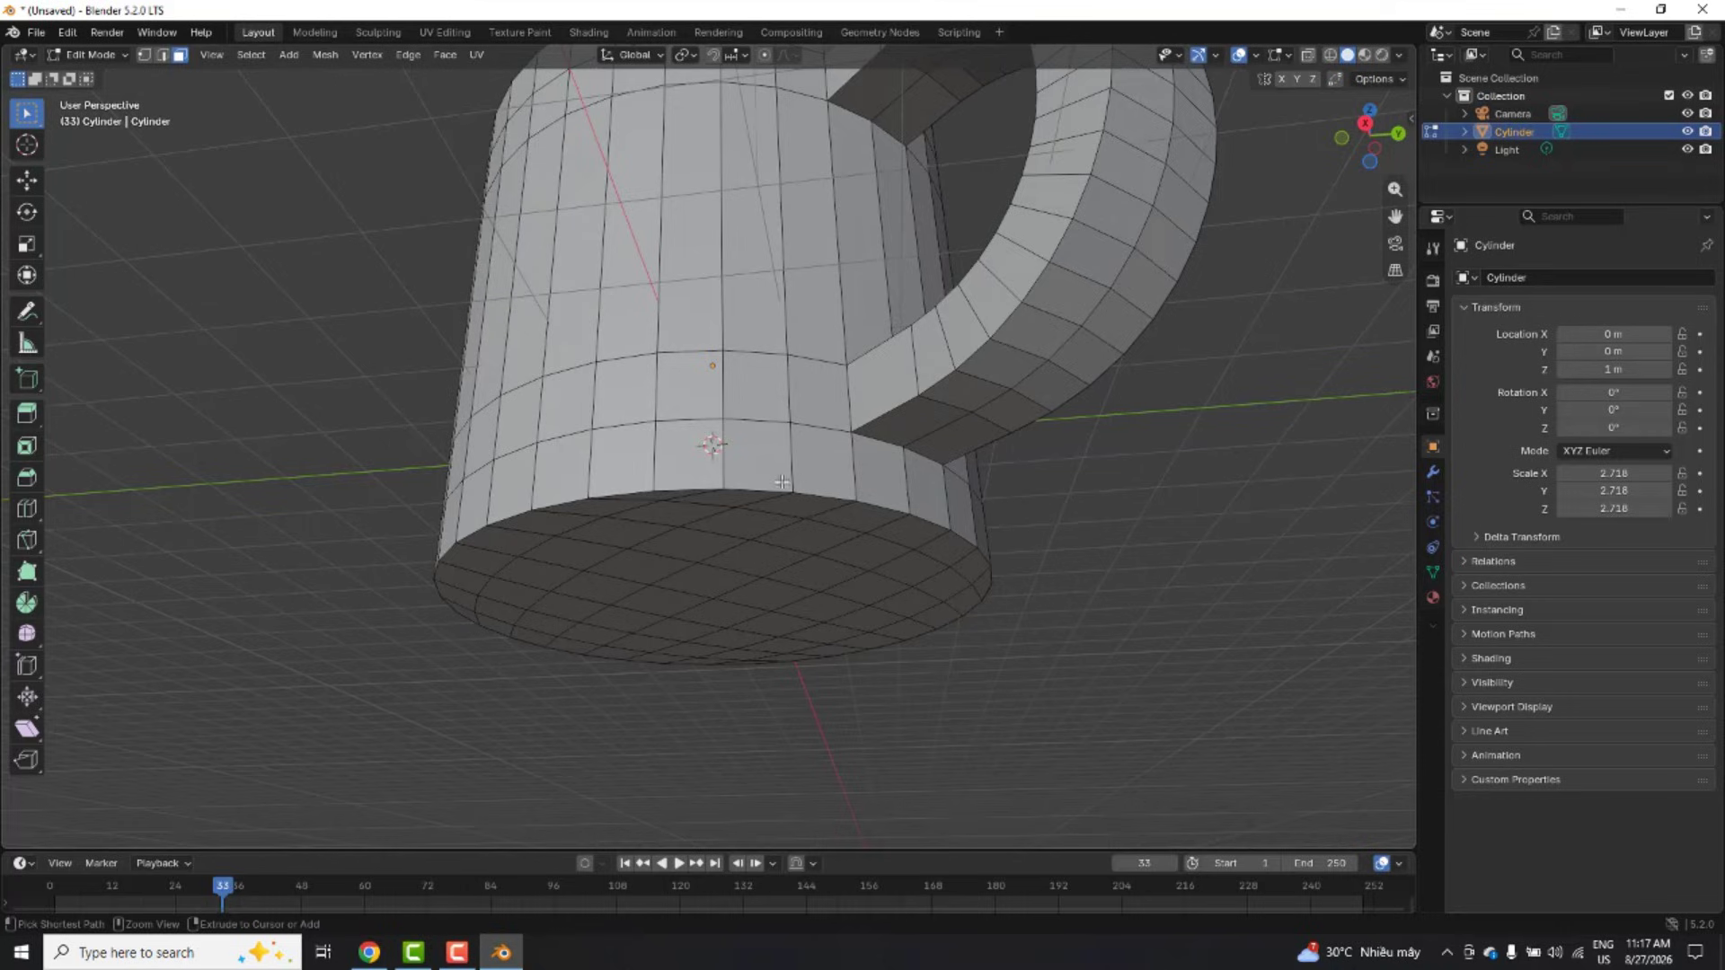
left_click(804, 462)
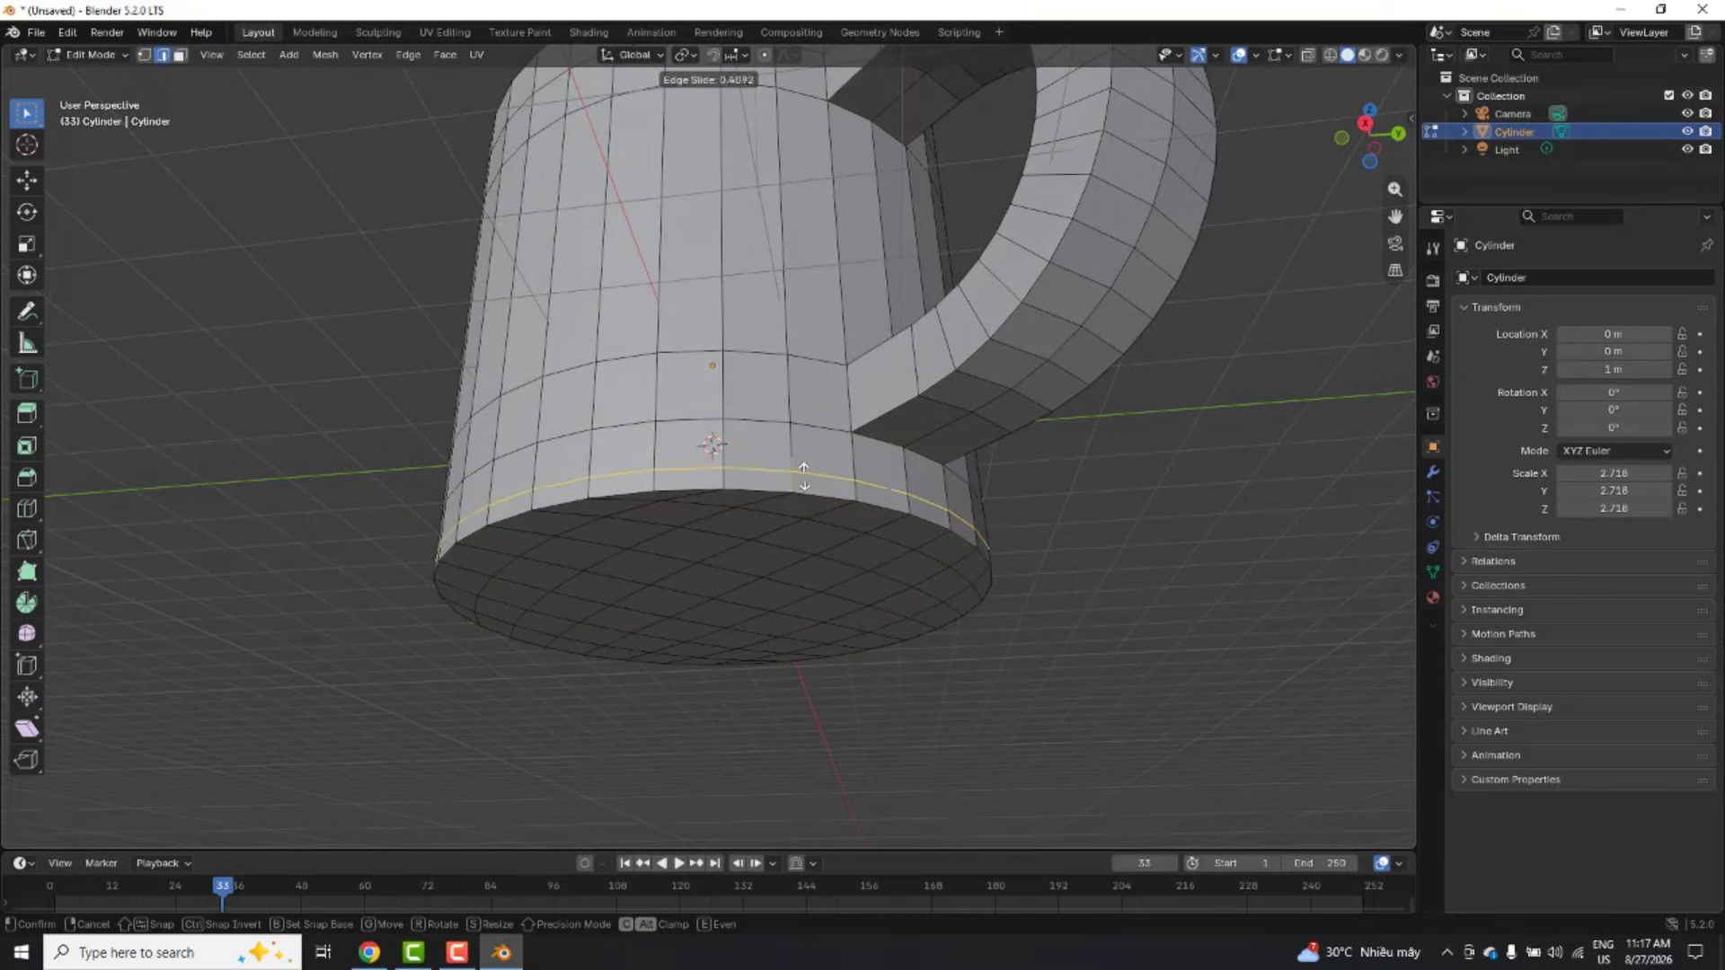
left_click(804, 482)
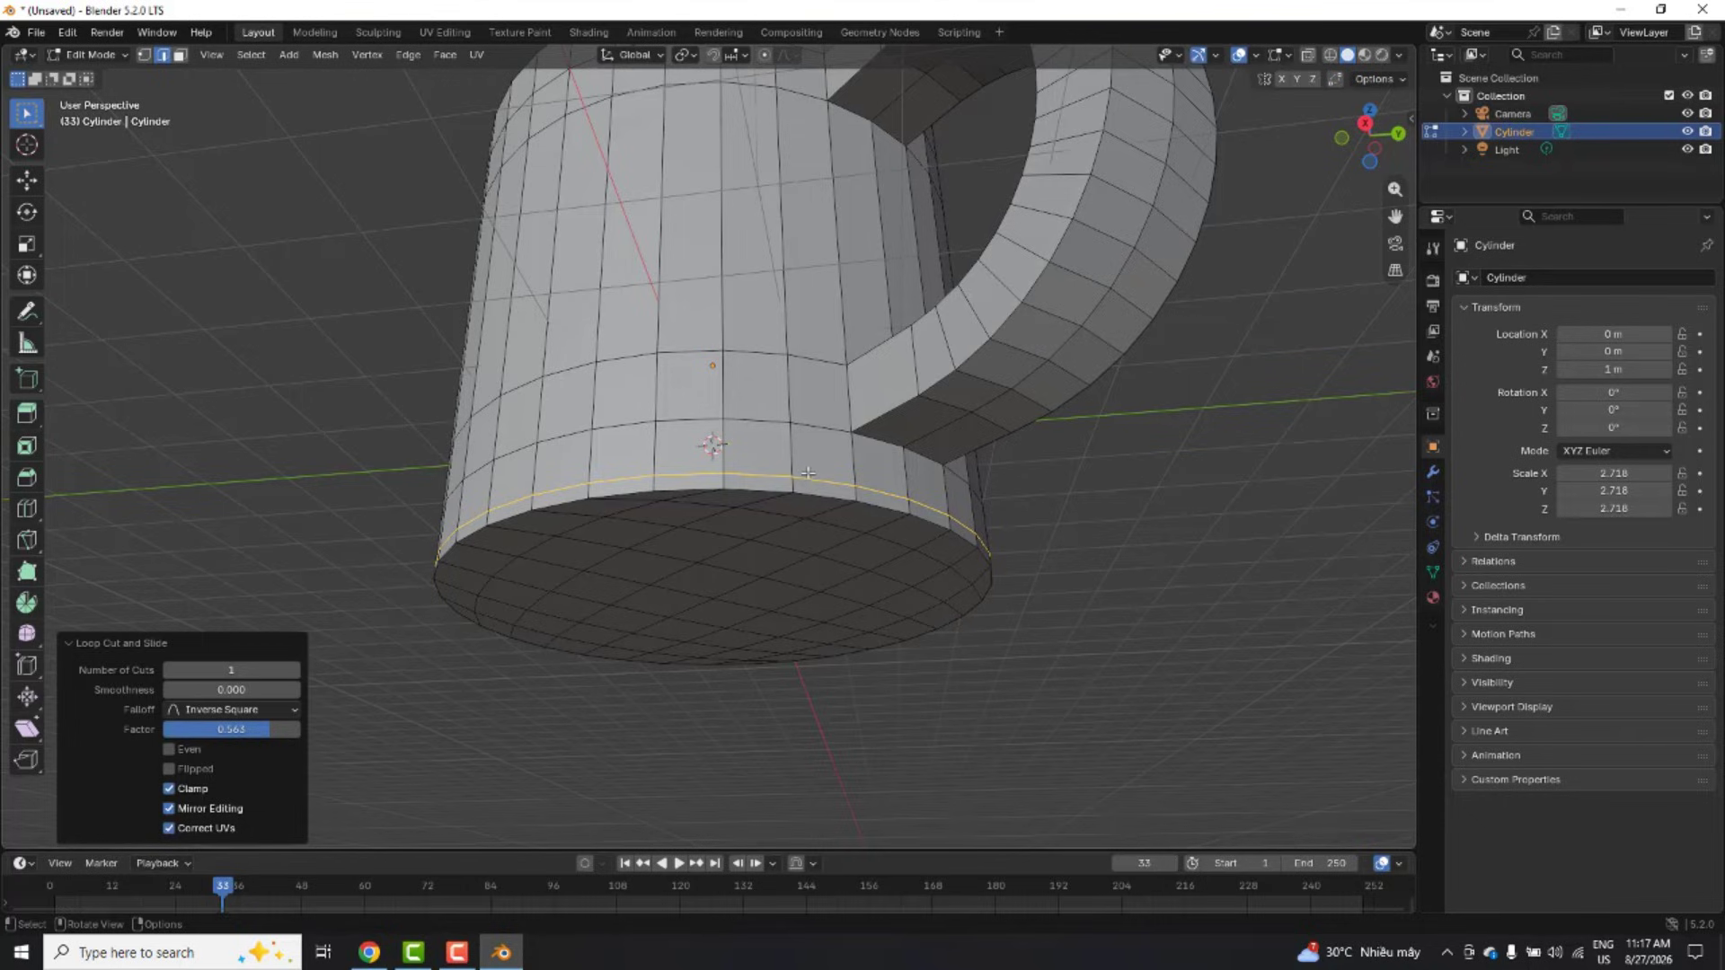
Step: Add a loop cut around the outer wall just below the lower handle joint, with a slide factor of about -0.648
key("ctrl+r")
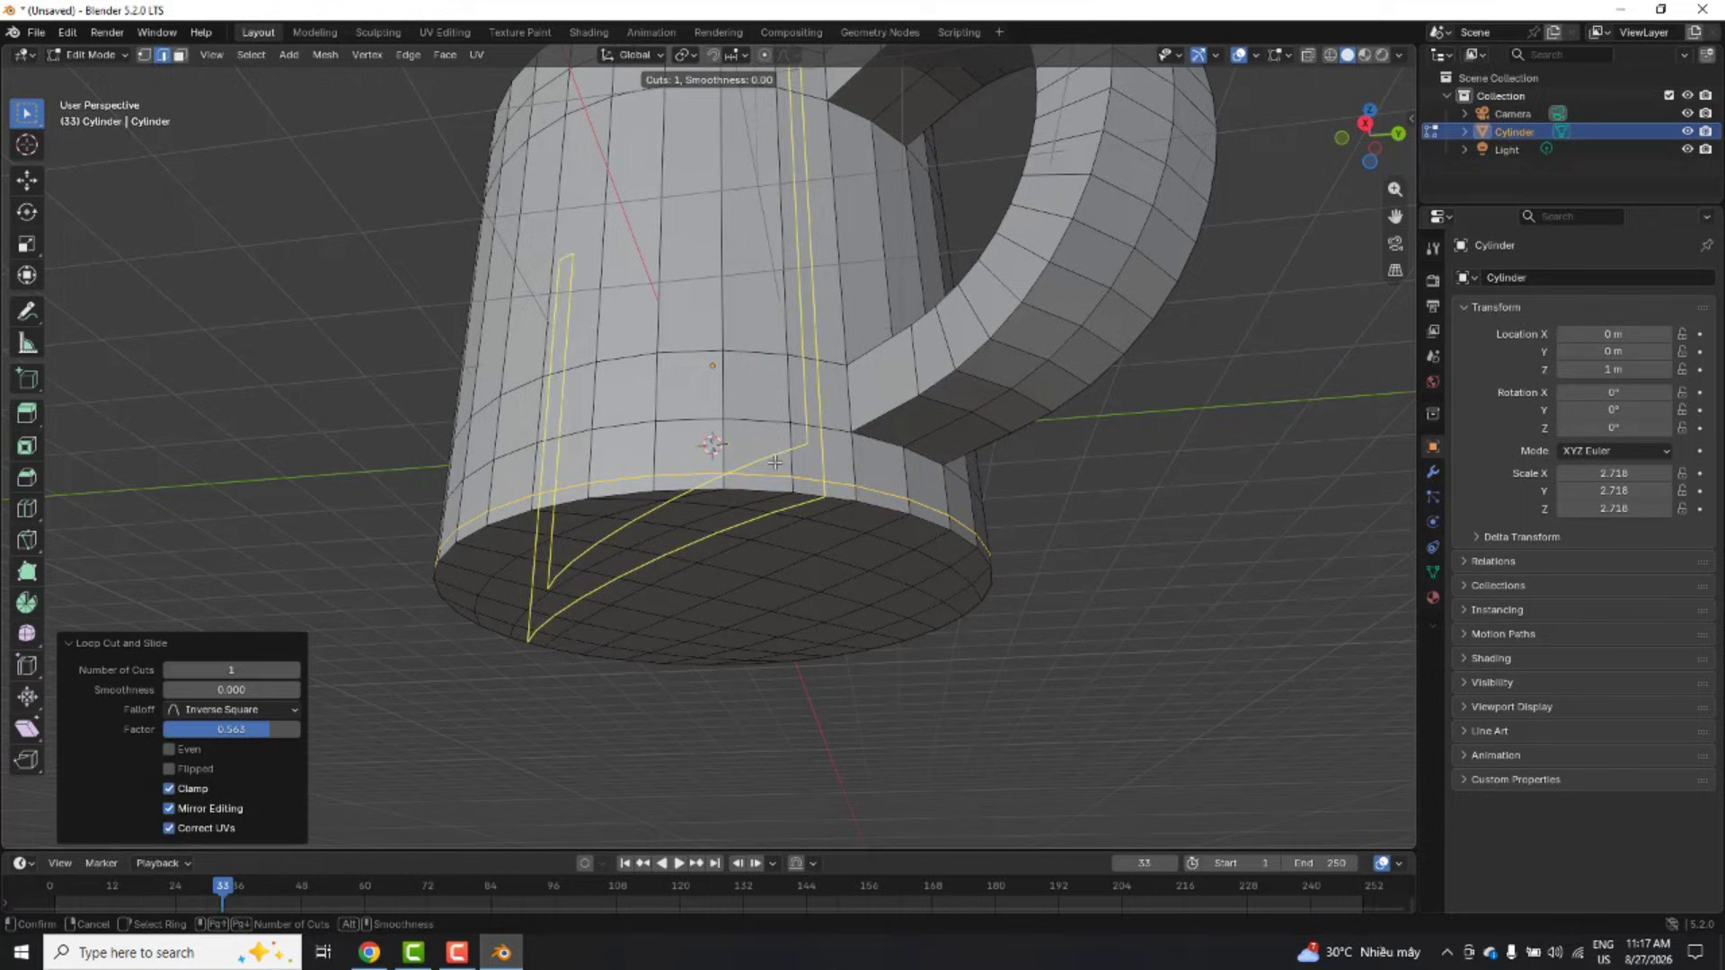
left_click(839, 456)
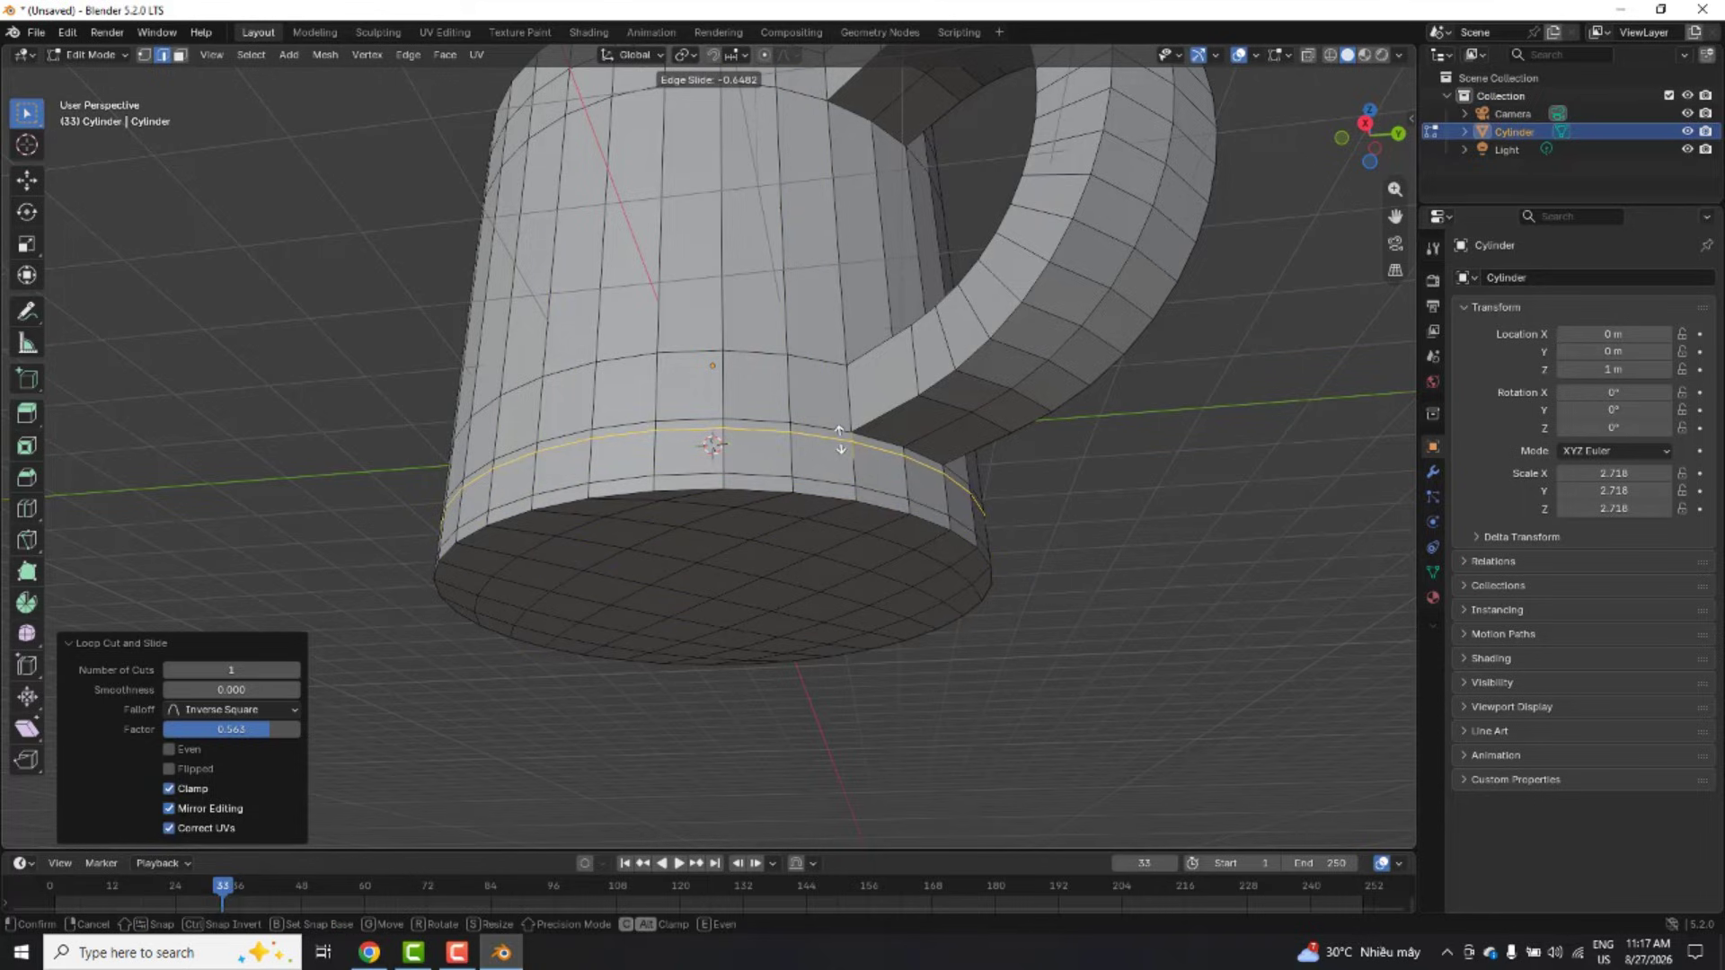
left_click(839, 440)
middle_click_drag(822, 394, 830, 482)
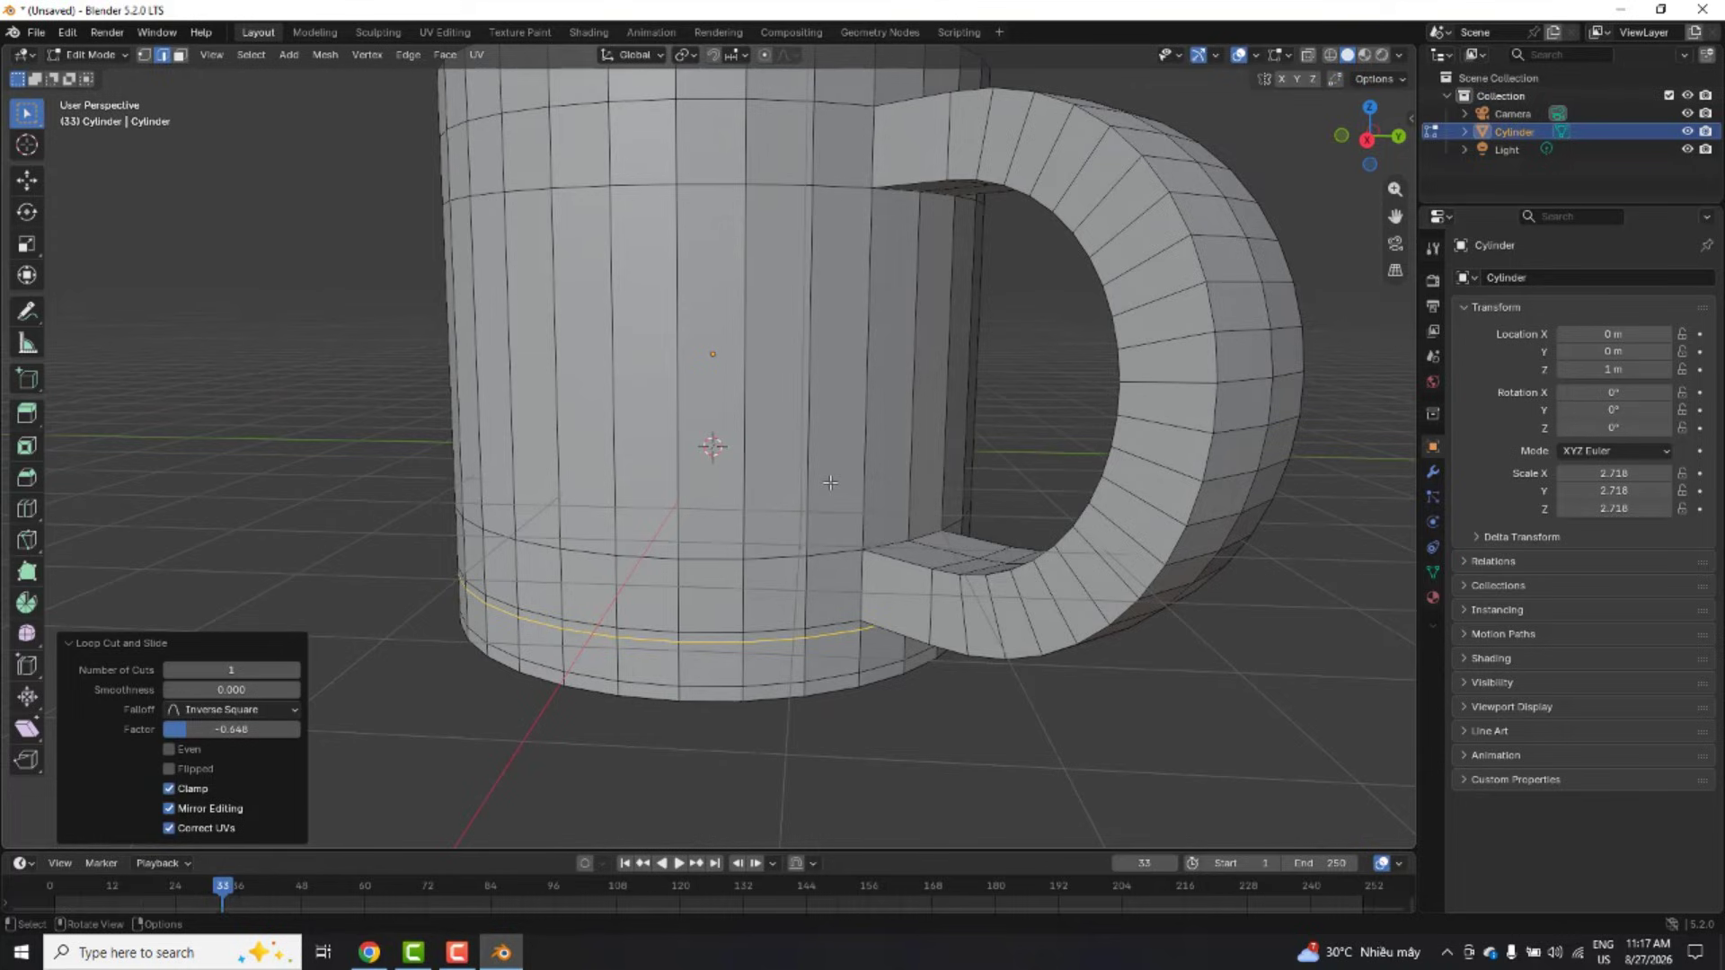
Step: Add loop cuts around the outer wall just below the upper handle joint and just above the lower one, with slide factors about 0.959 and -0.943
key("ctrl+r")
left_click(848, 407)
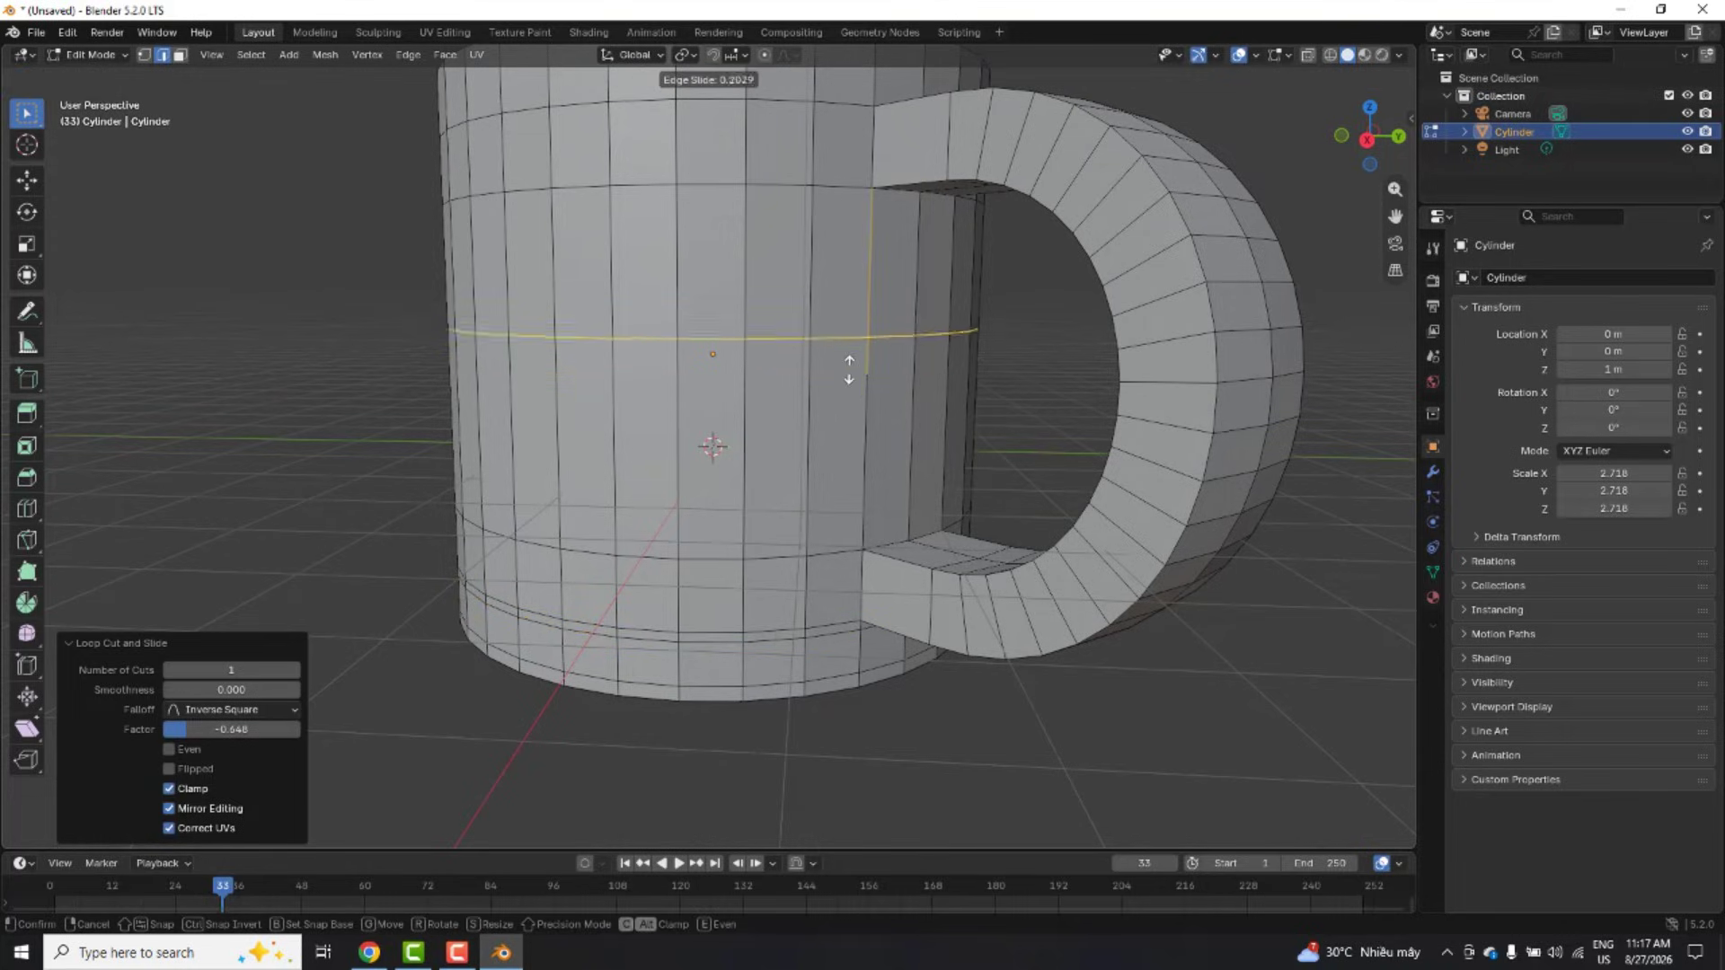
left_click(844, 235)
key("ctrl+r")
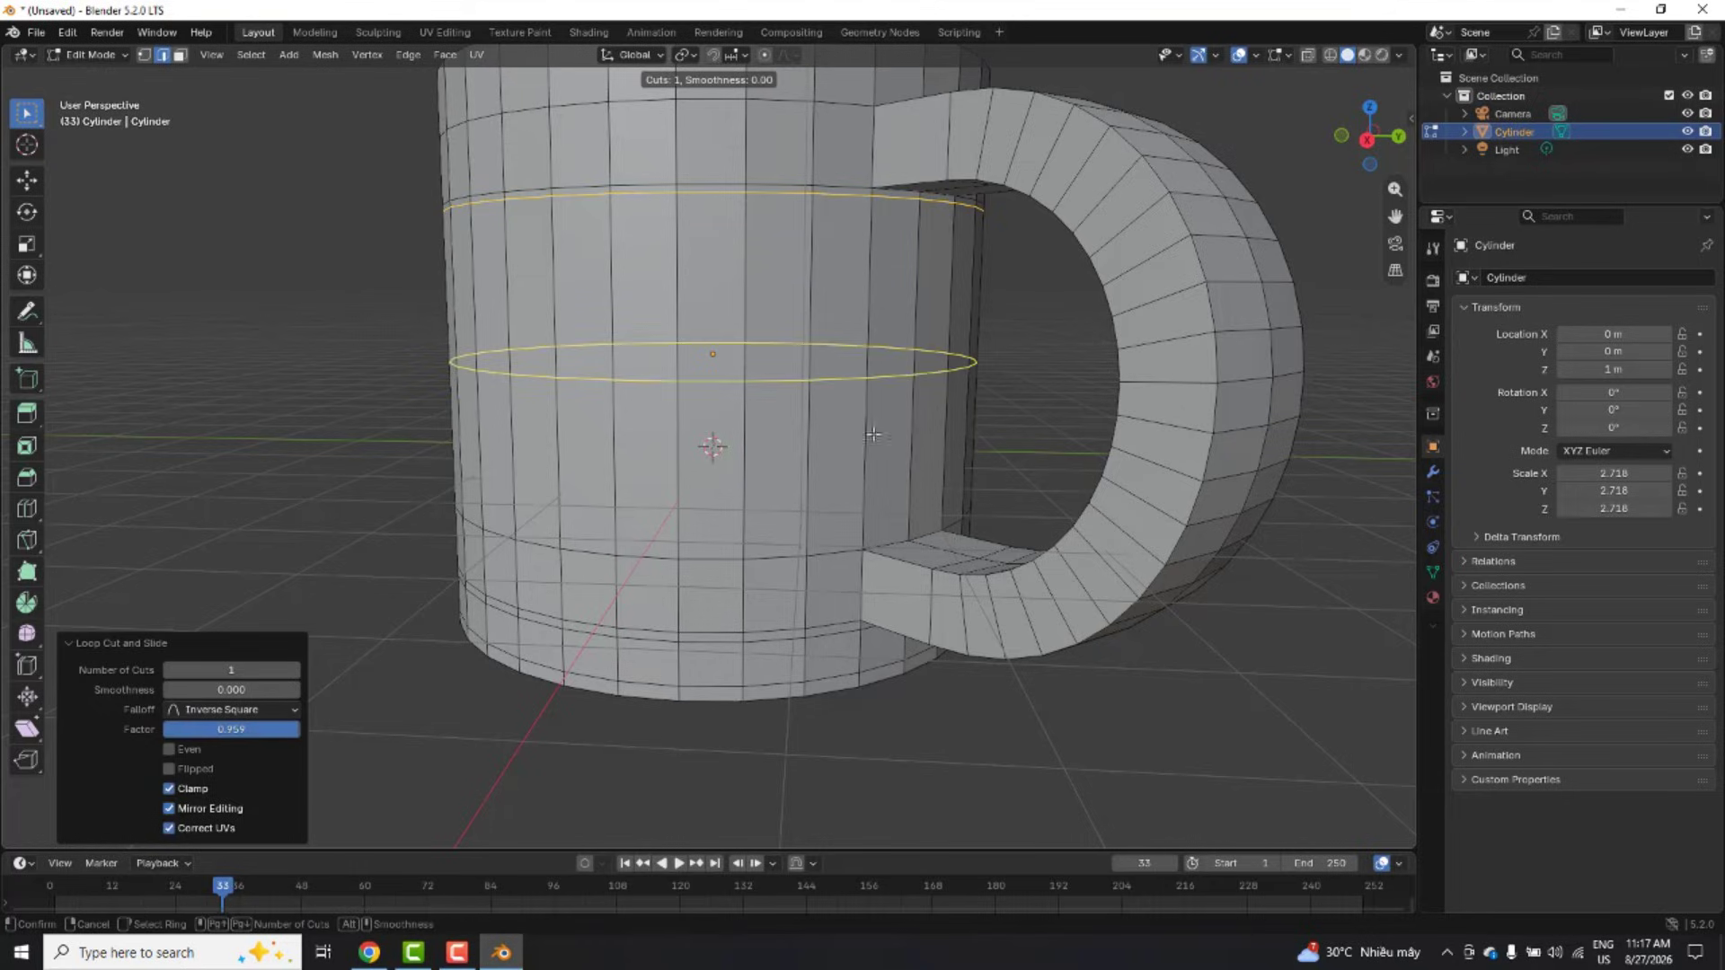
left_click(845, 388)
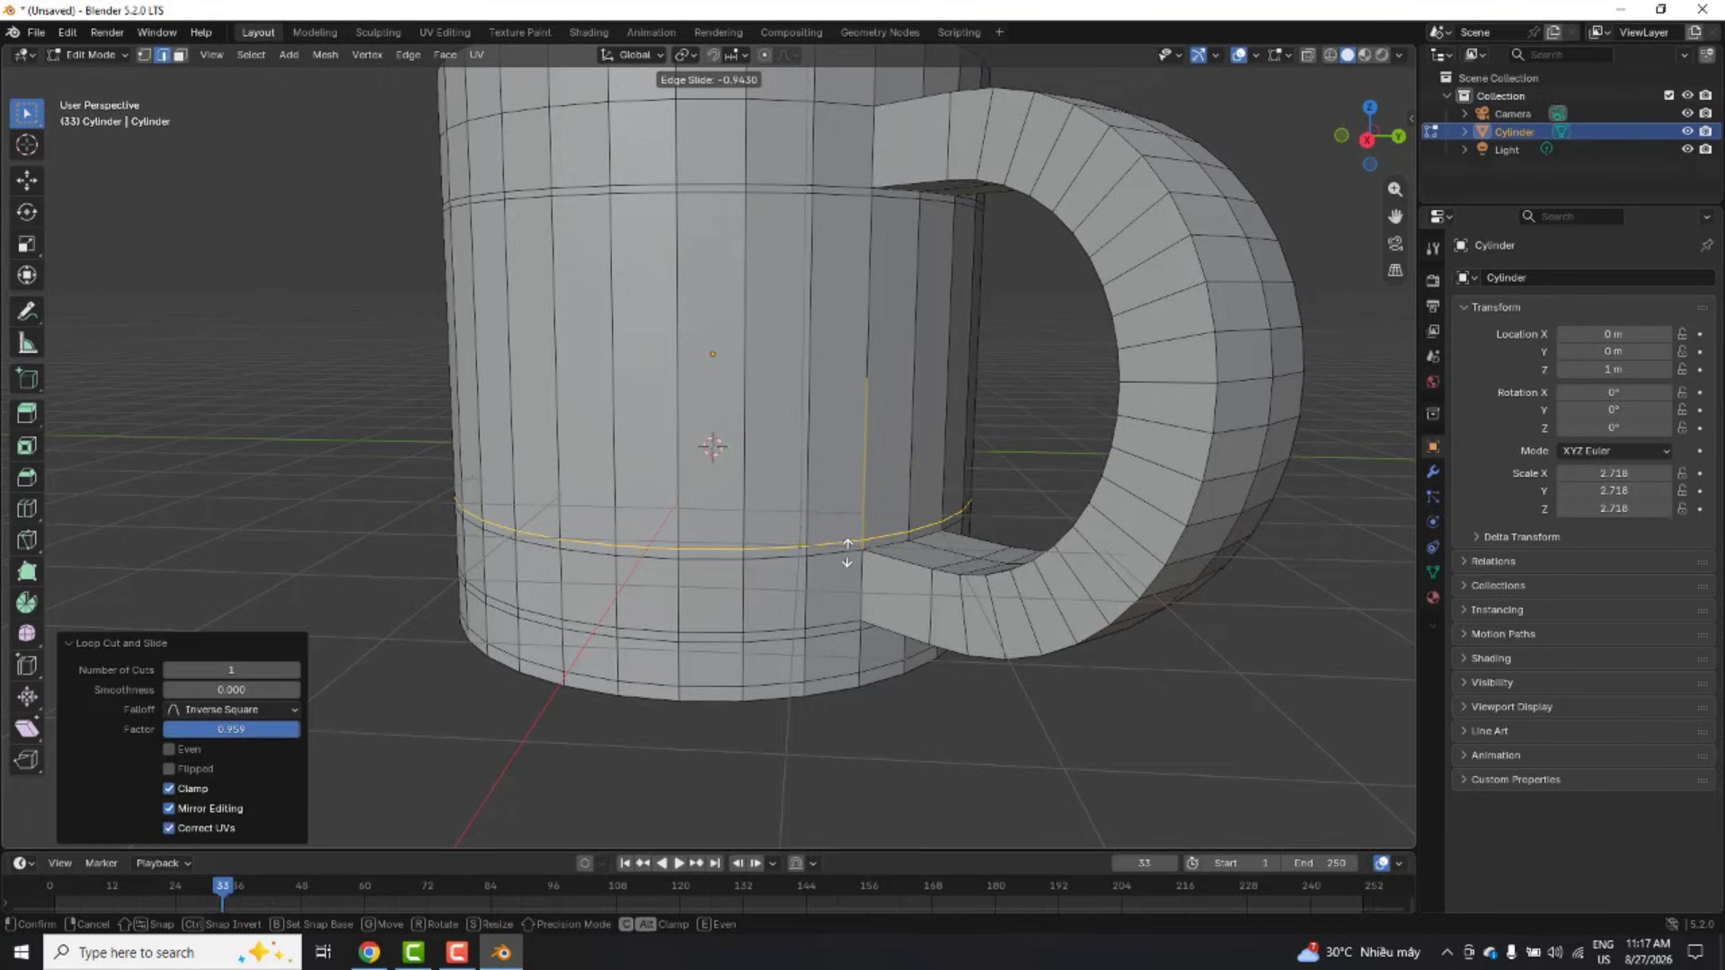
left_click(846, 553)
Step: Add loop cuts around the outer wall just above the upper handle joint and just below the rim, with slide factors about 0.618 and -0.586
scroll(834, 456, "down", 3)
scroll(813, 199, "up", 2)
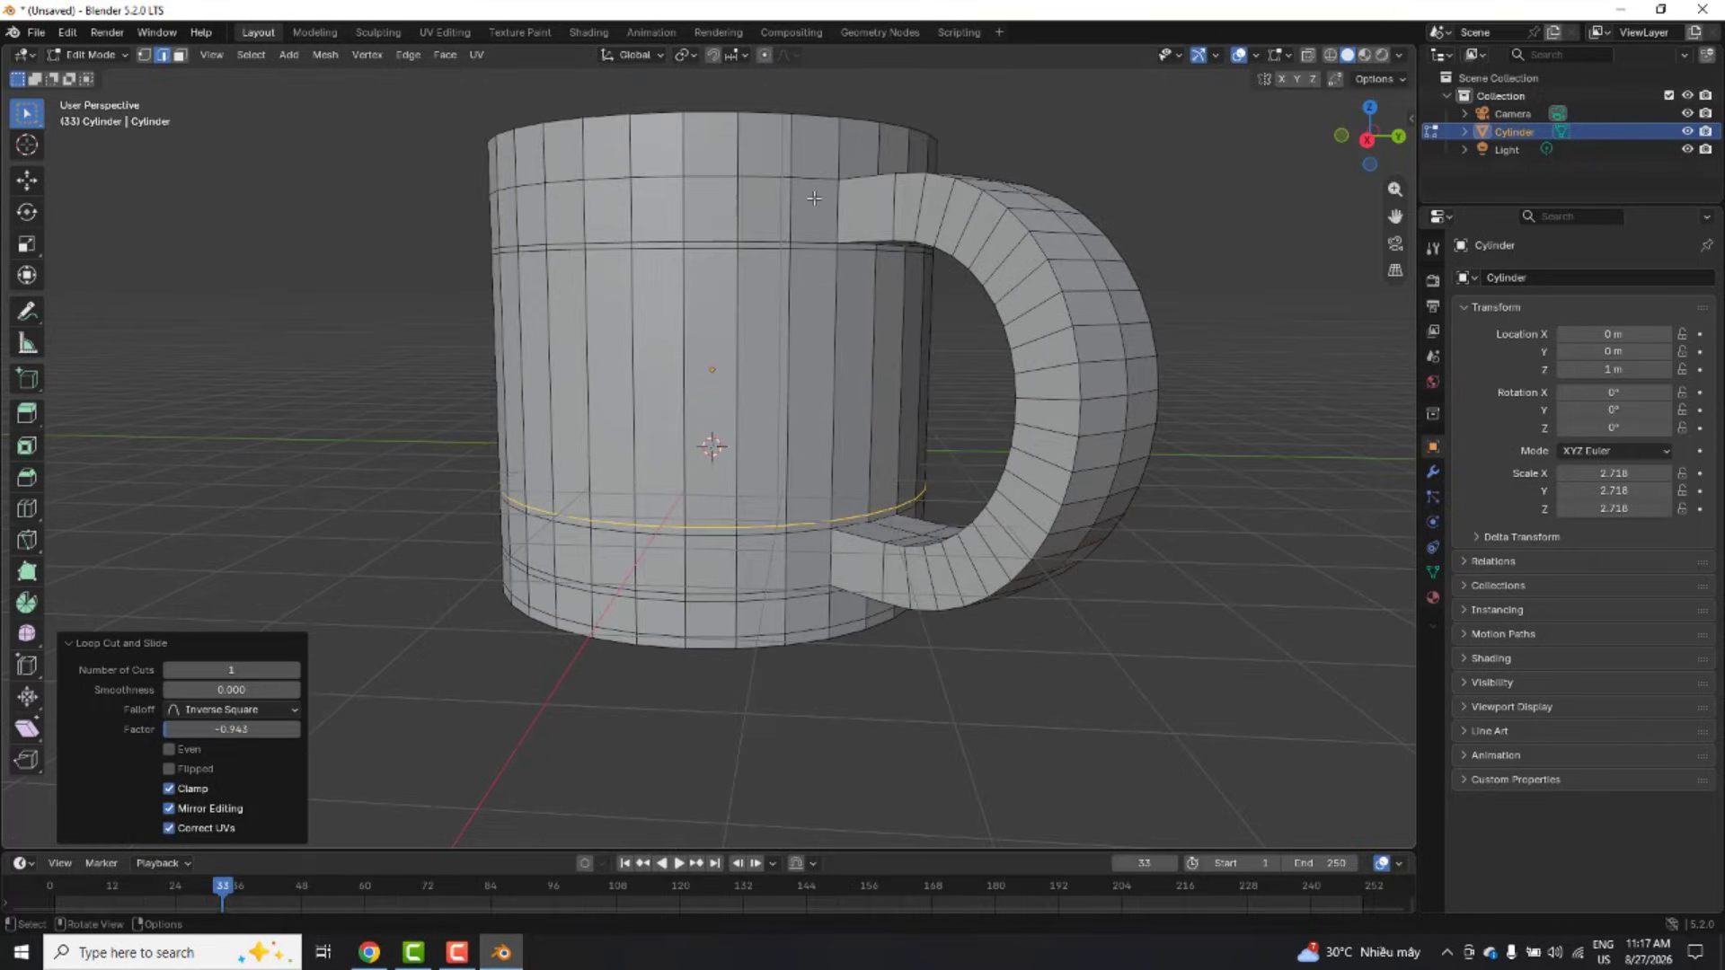
key("ctrl+r")
left_click(819, 167)
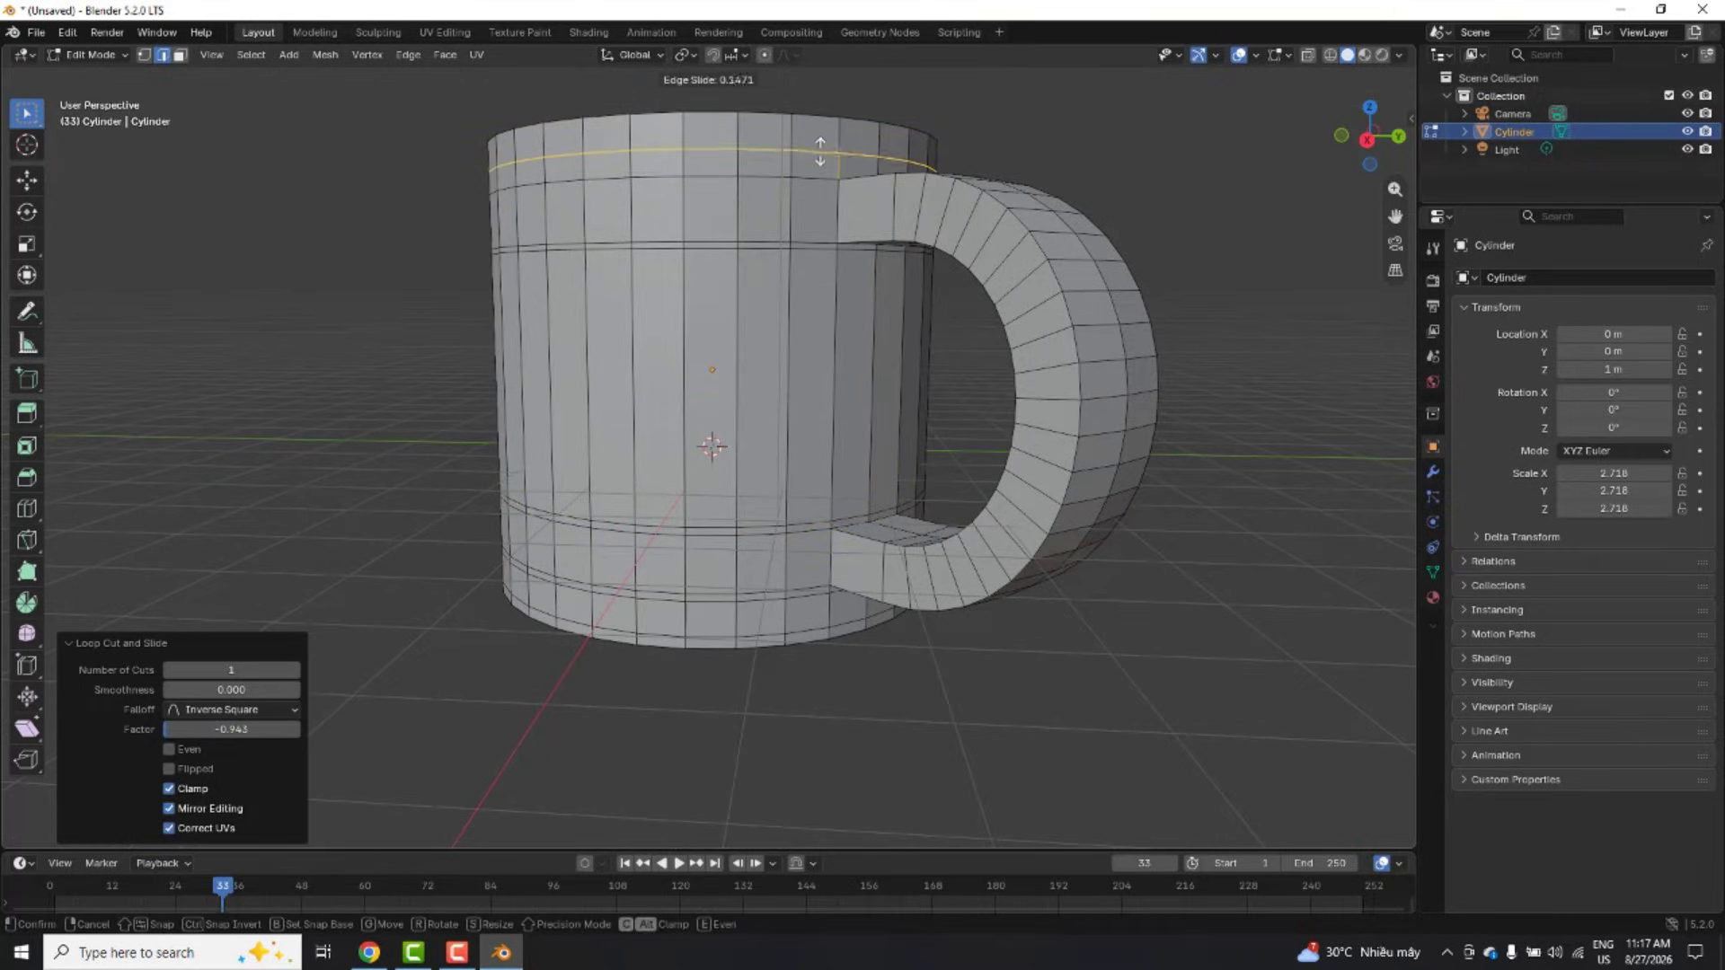
left_click(817, 158)
key("ctrl+r")
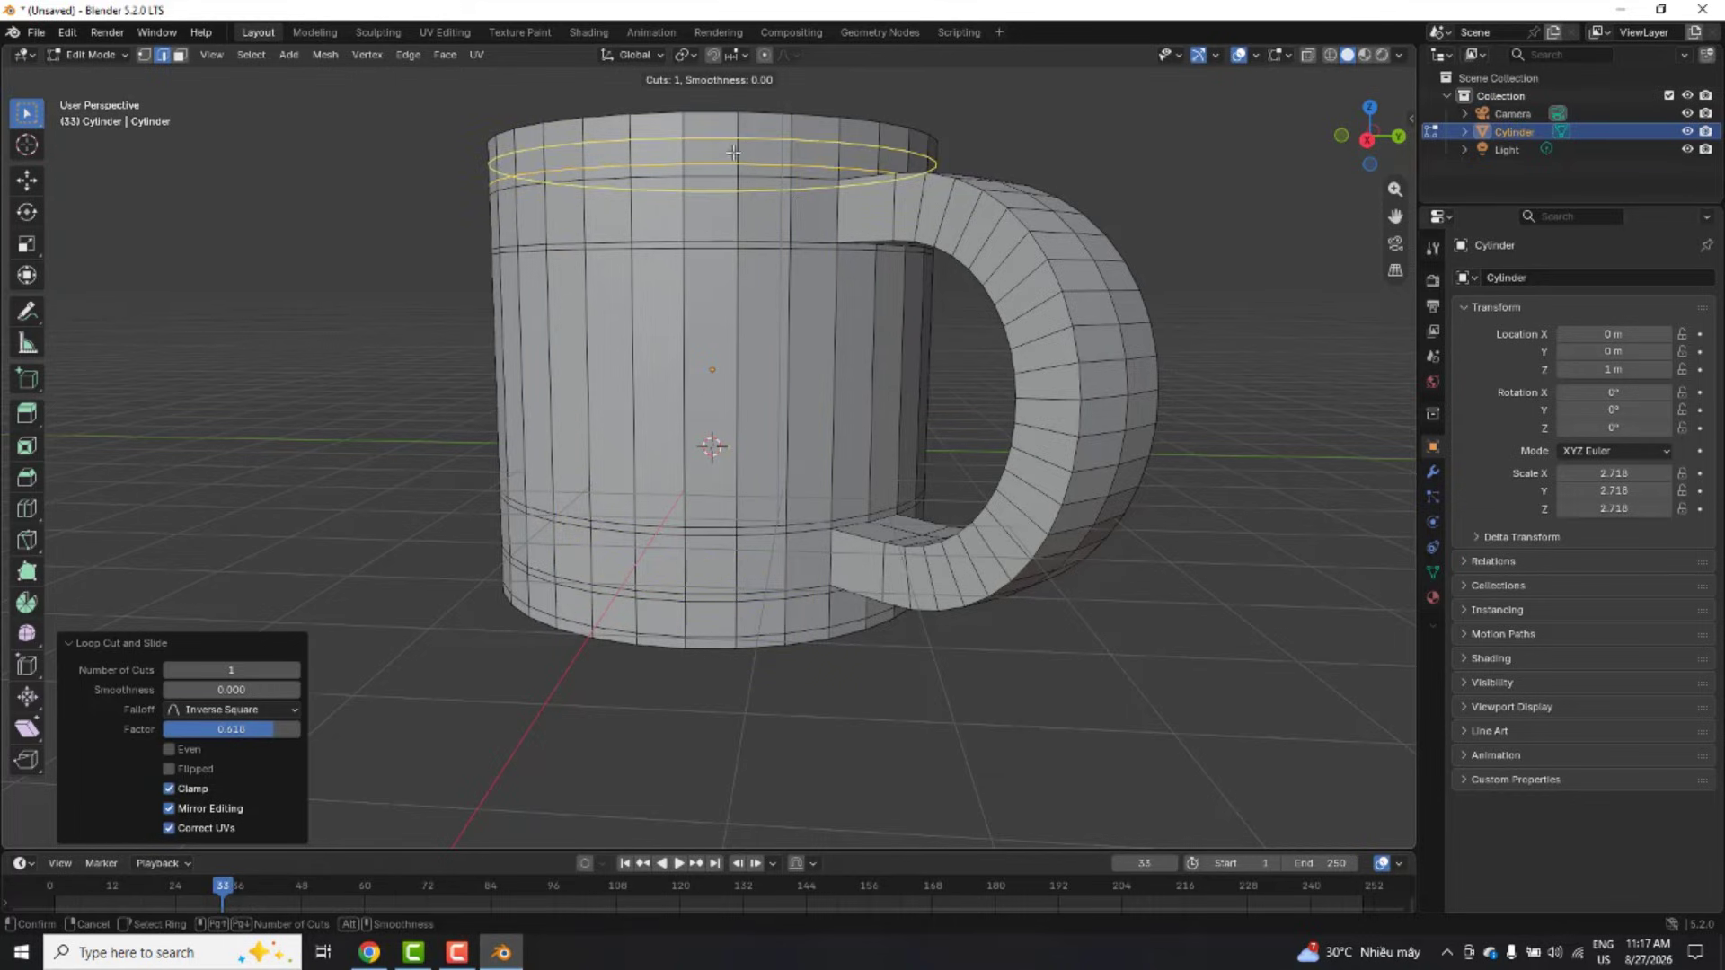
left_click_drag(736, 152, 737, 144)
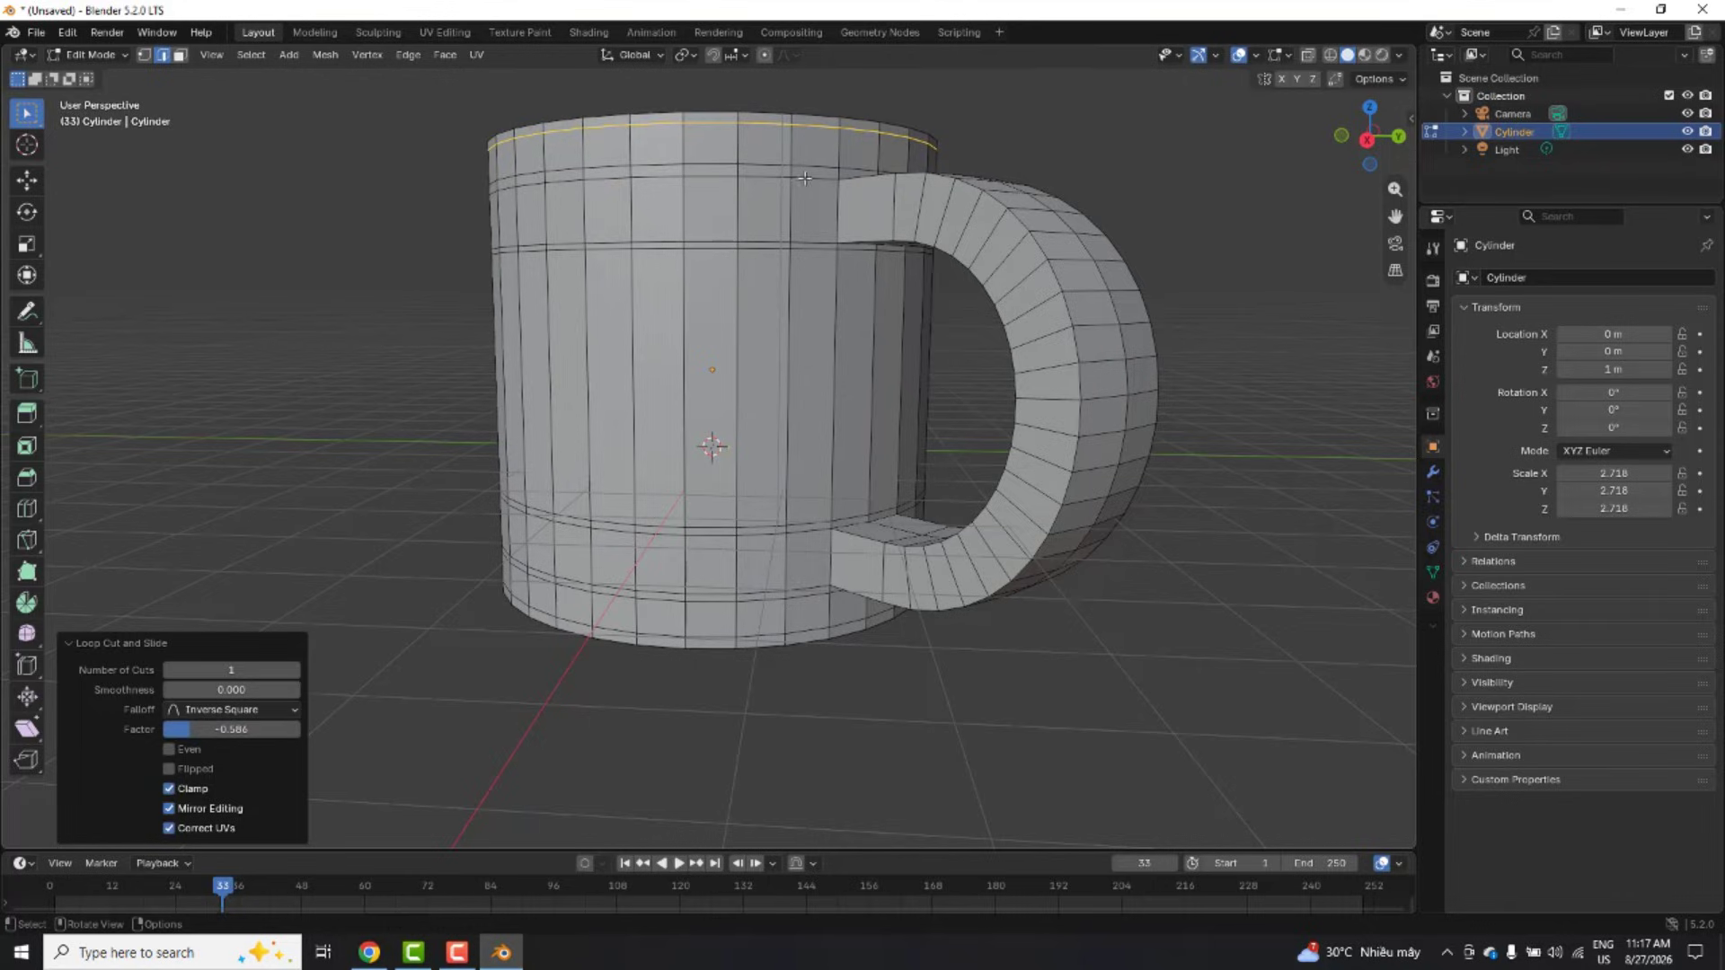
Step: Add loop cuts around the inner wall near the inside floor and near the rim, with slide factors of about -0.924 and 0.945
middle_click_drag(737, 144, 819, 304)
key("ctrl+r")
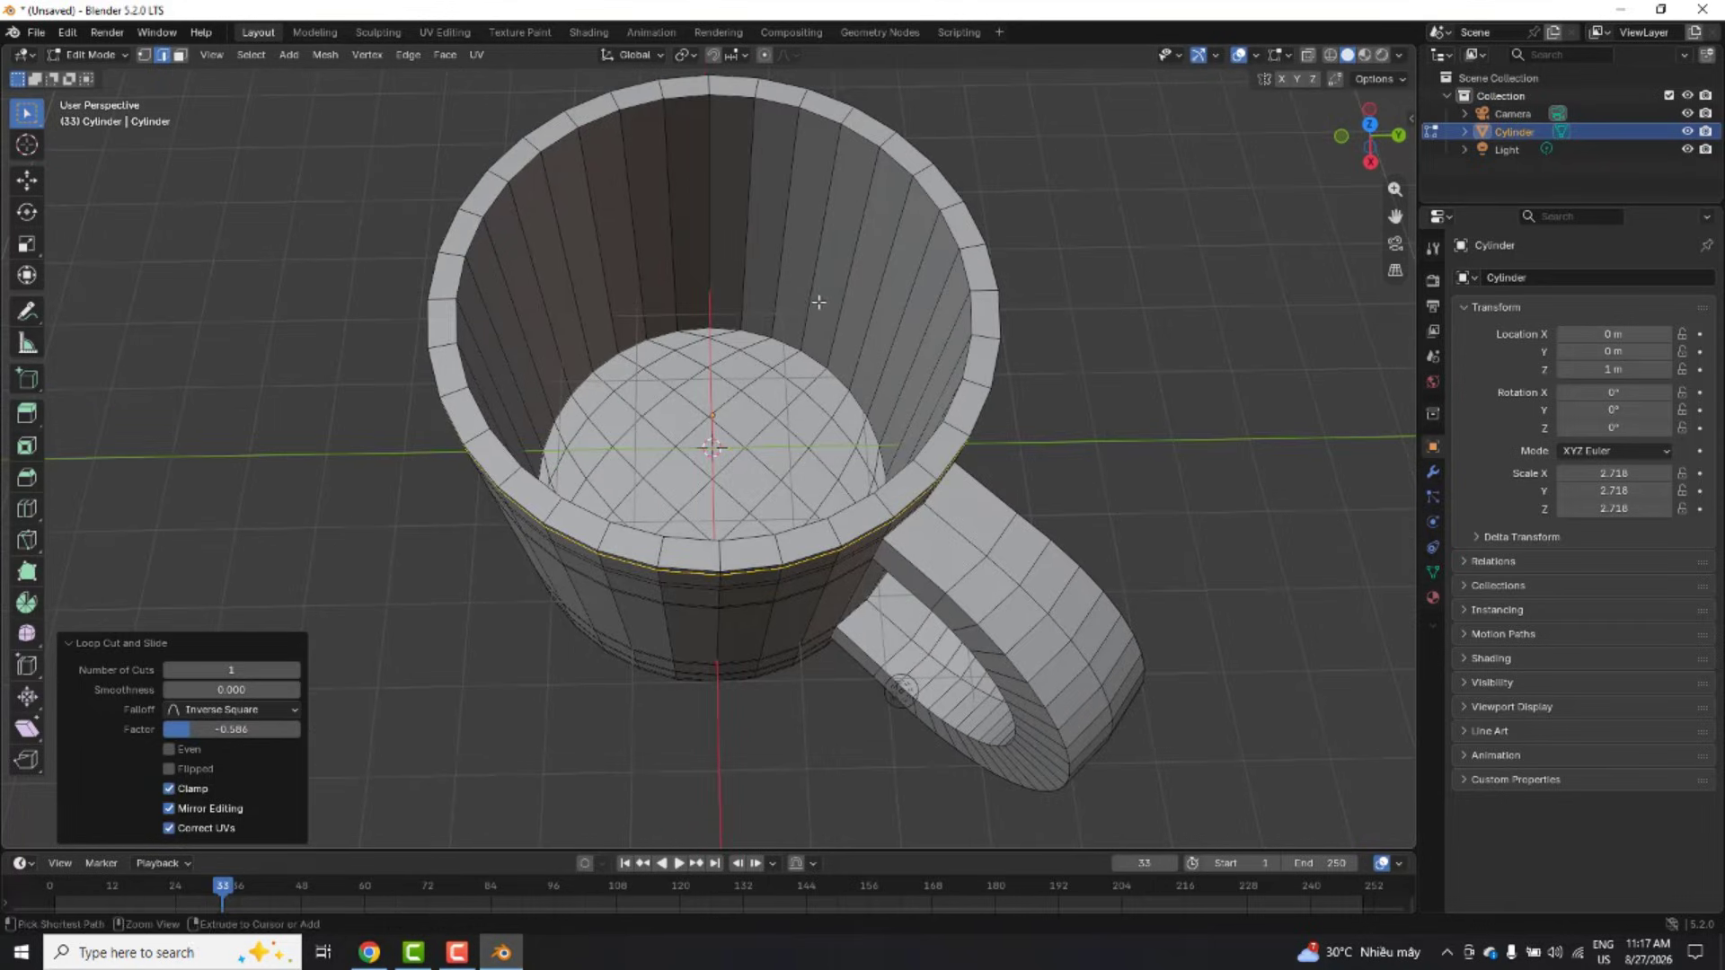
left_click(827, 258)
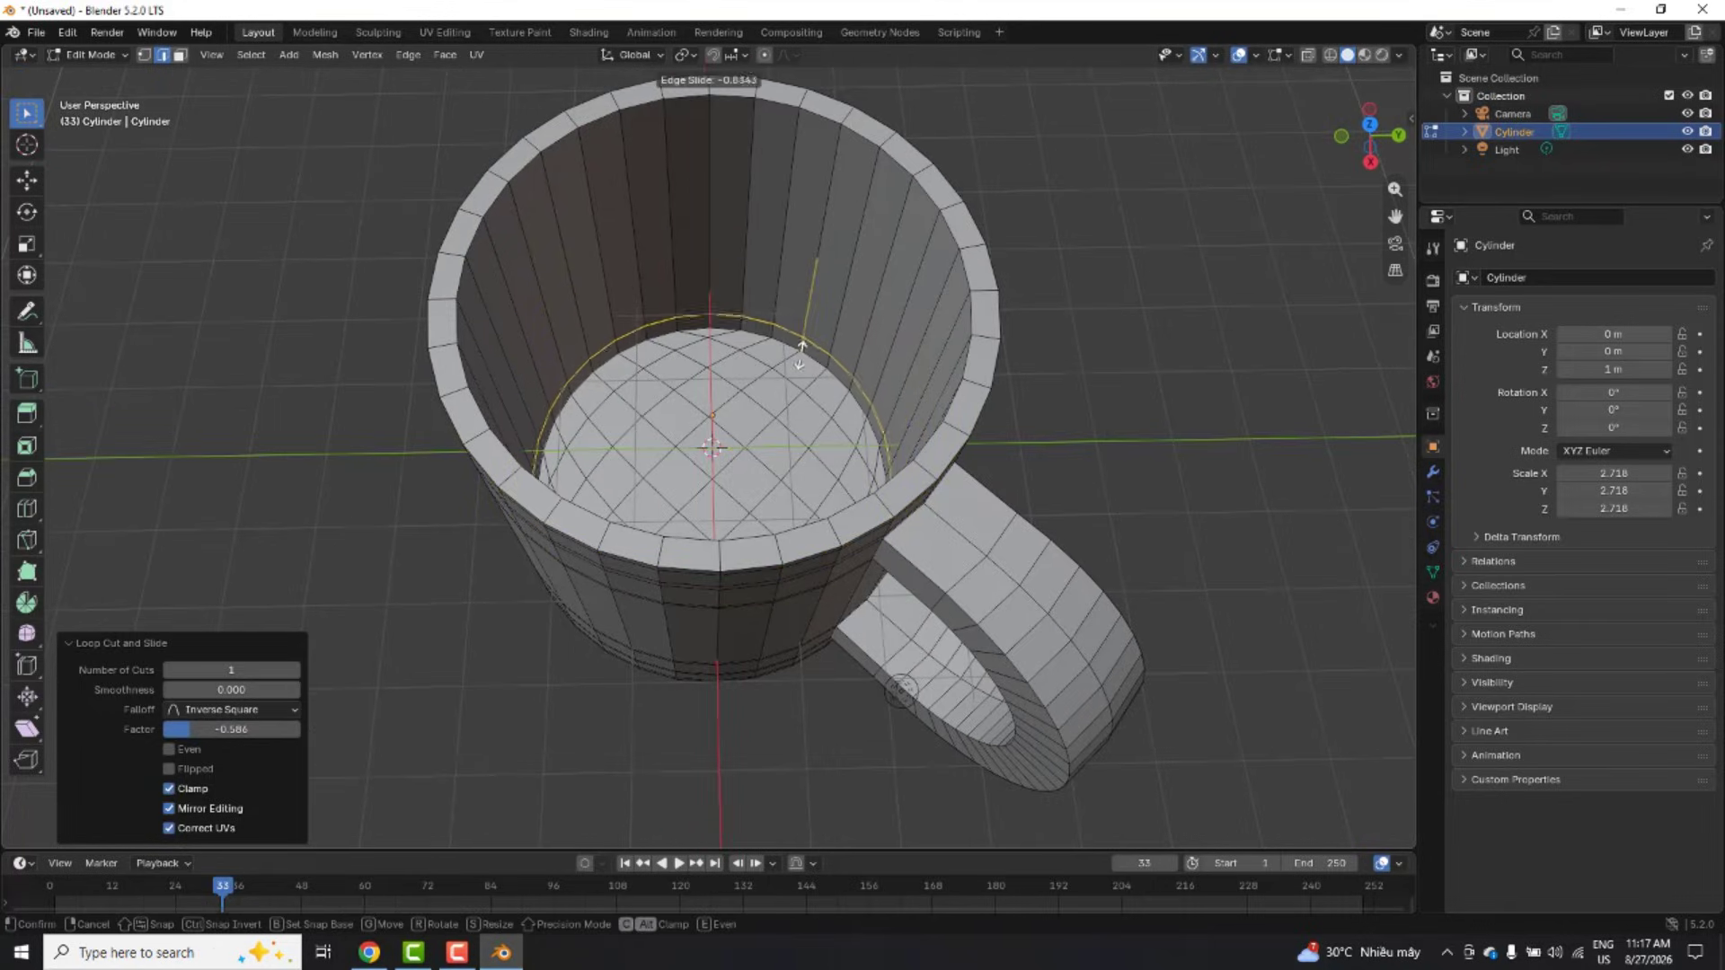
left_click(817, 336)
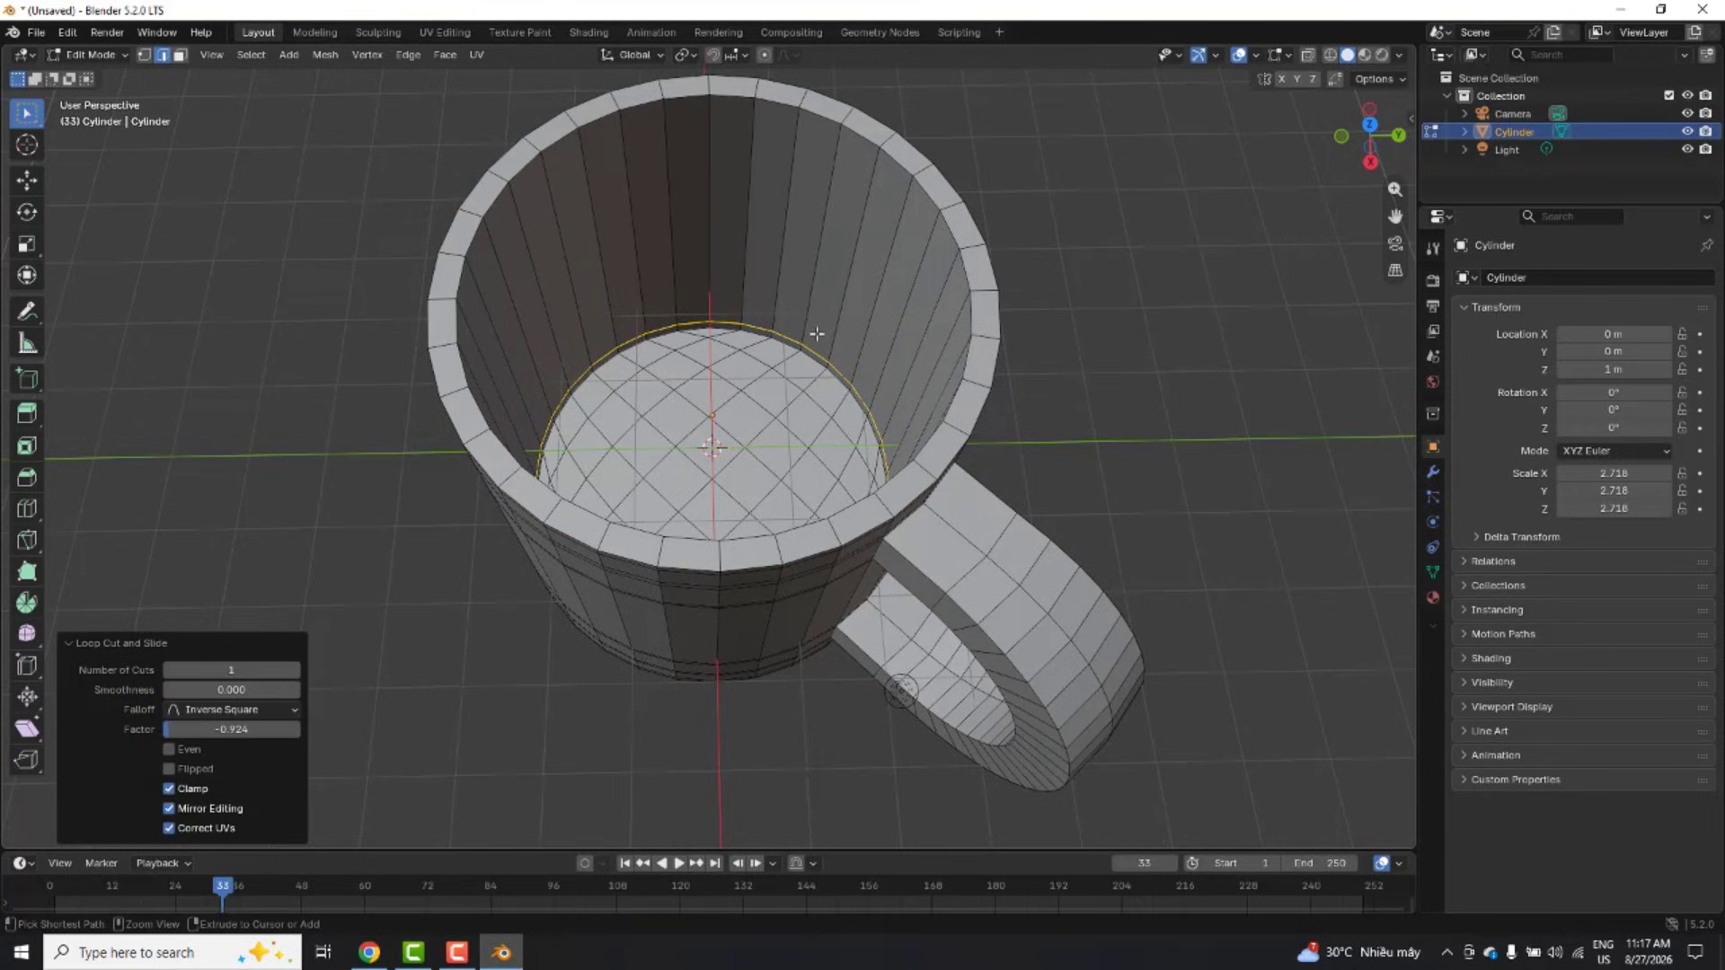
key("ctrl+r")
left_click(835, 285)
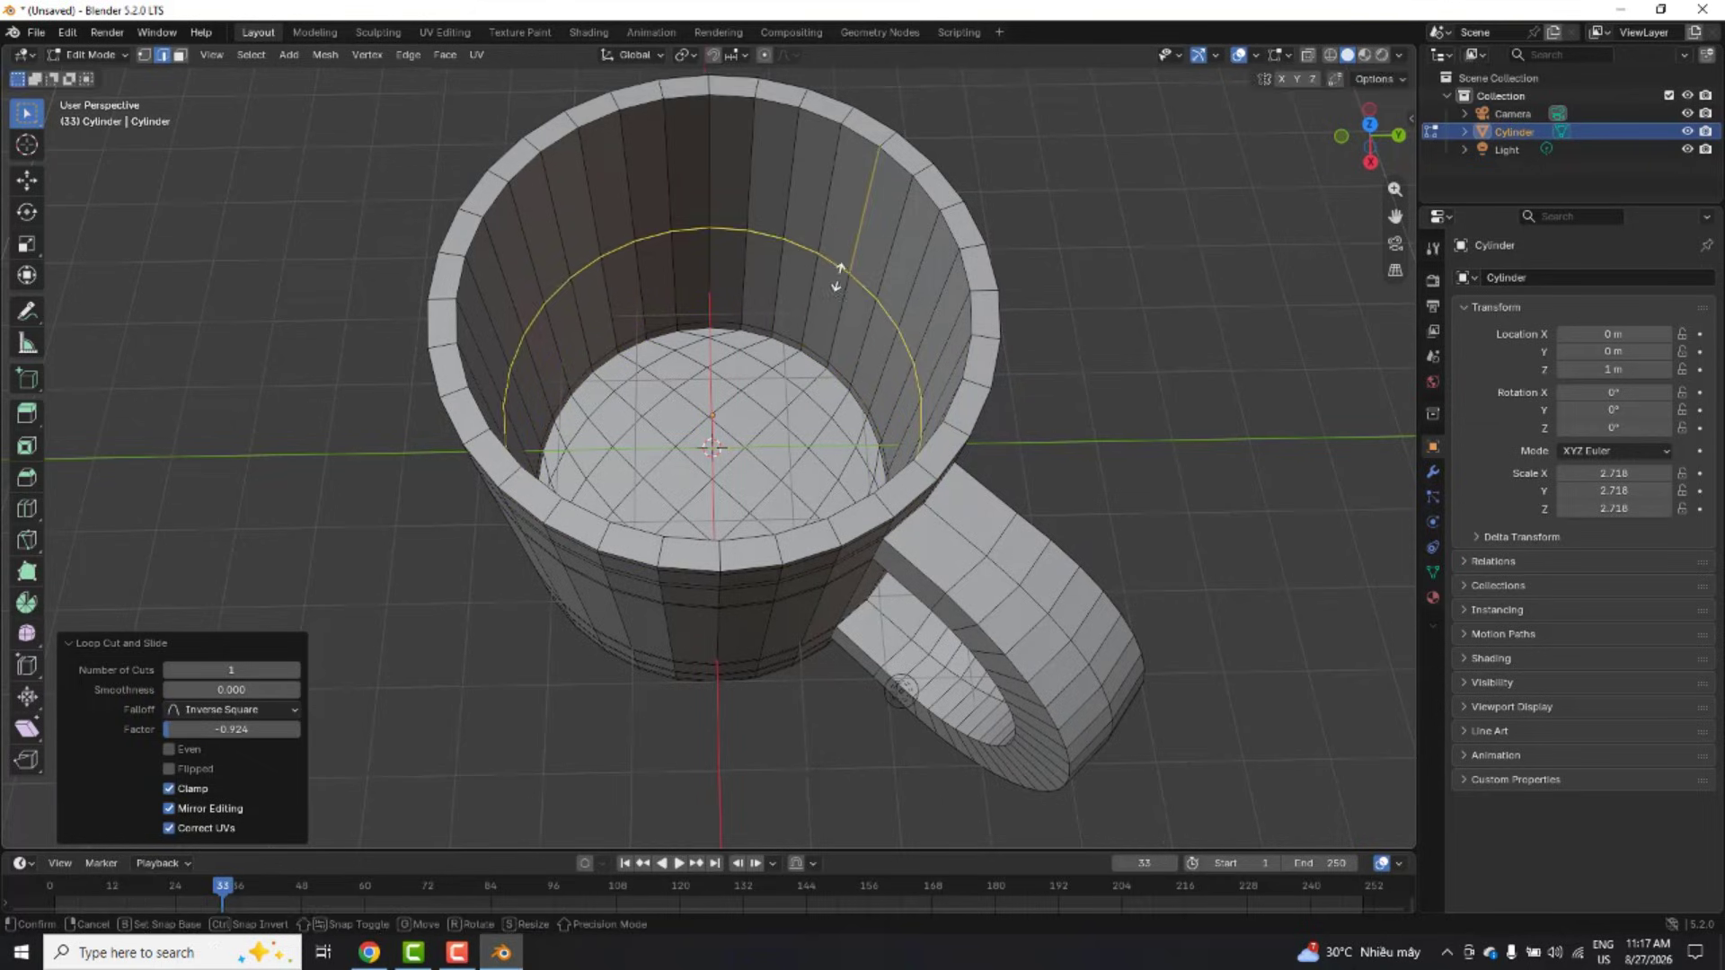
left_click(868, 176)
Step: Add two lengthwise loop cuts along the handle, one near each edge of its outer face, with slide factors of about -0.519 and 0.420
middle_click_drag(906, 384, 944, 371)
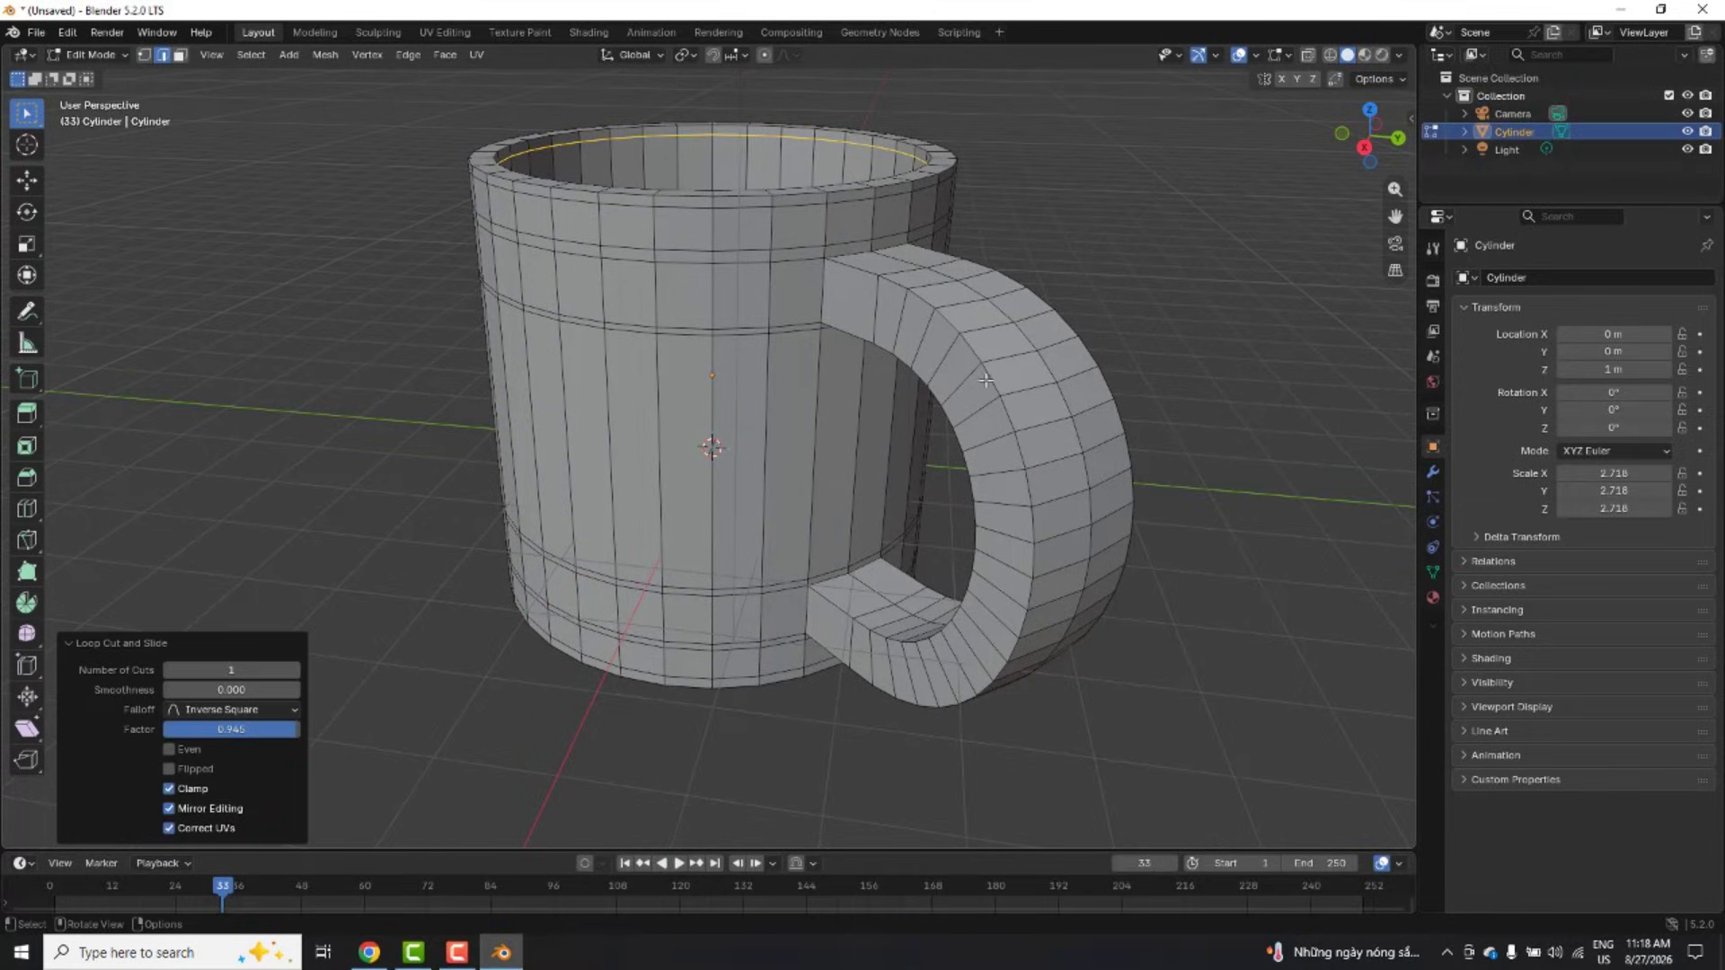
key("ctrl+r")
left_click(996, 355)
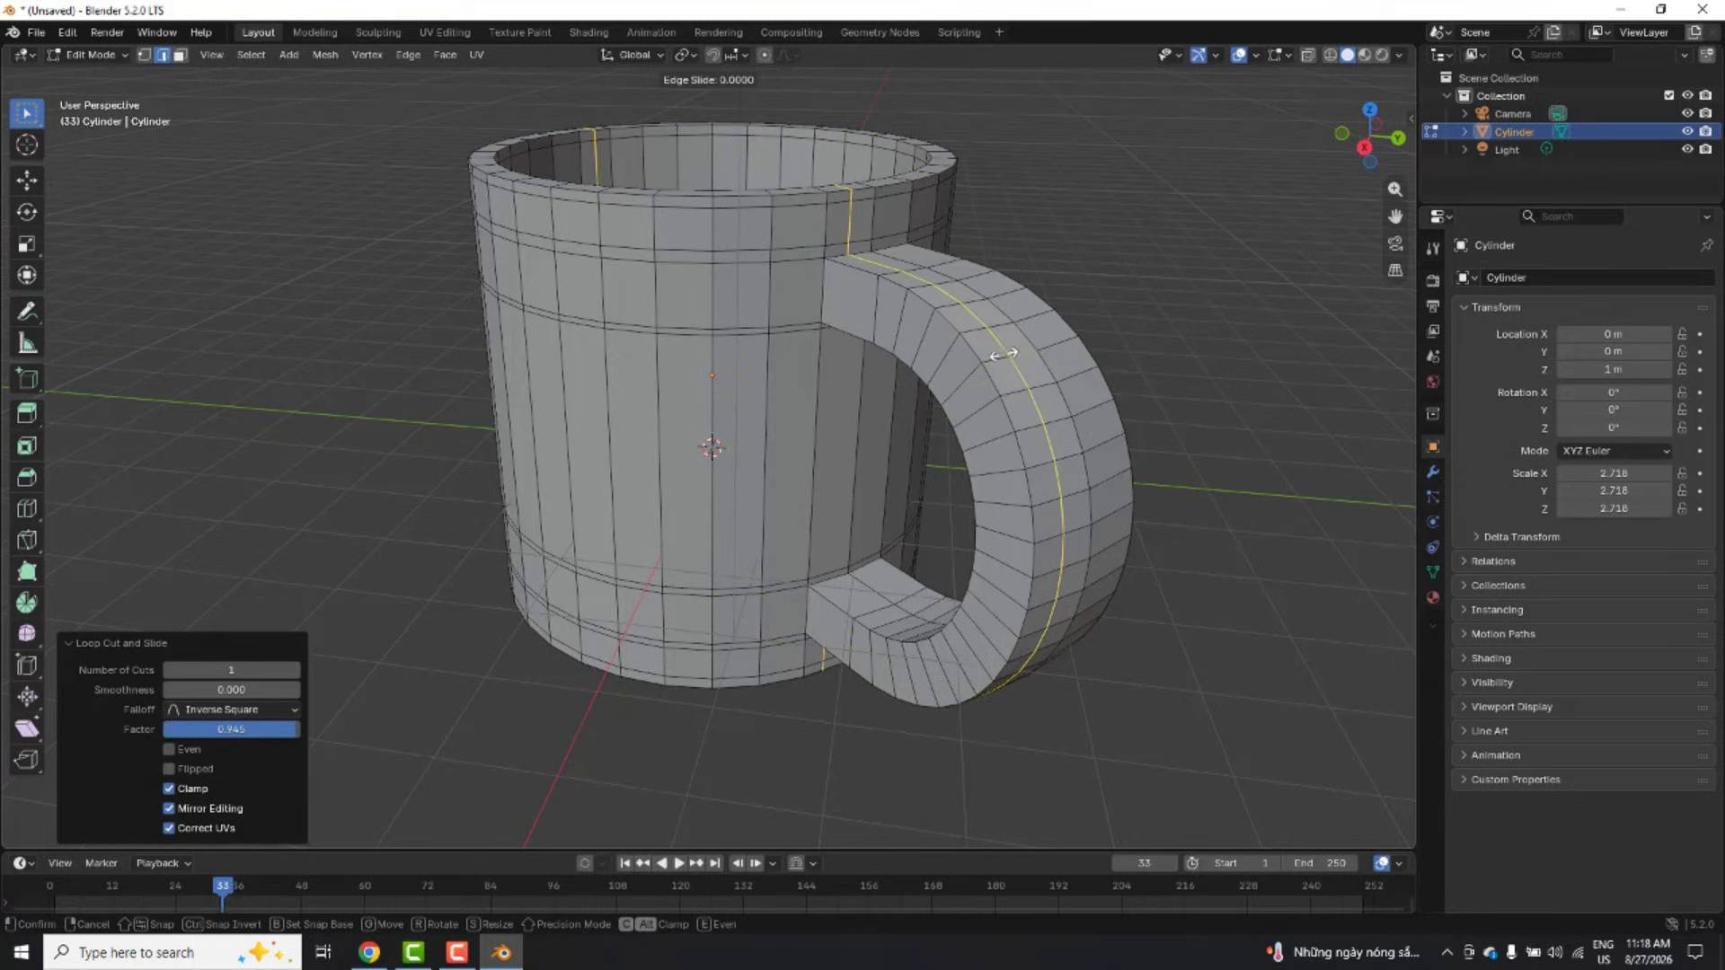
left_click(988, 357)
key("ctrl+r")
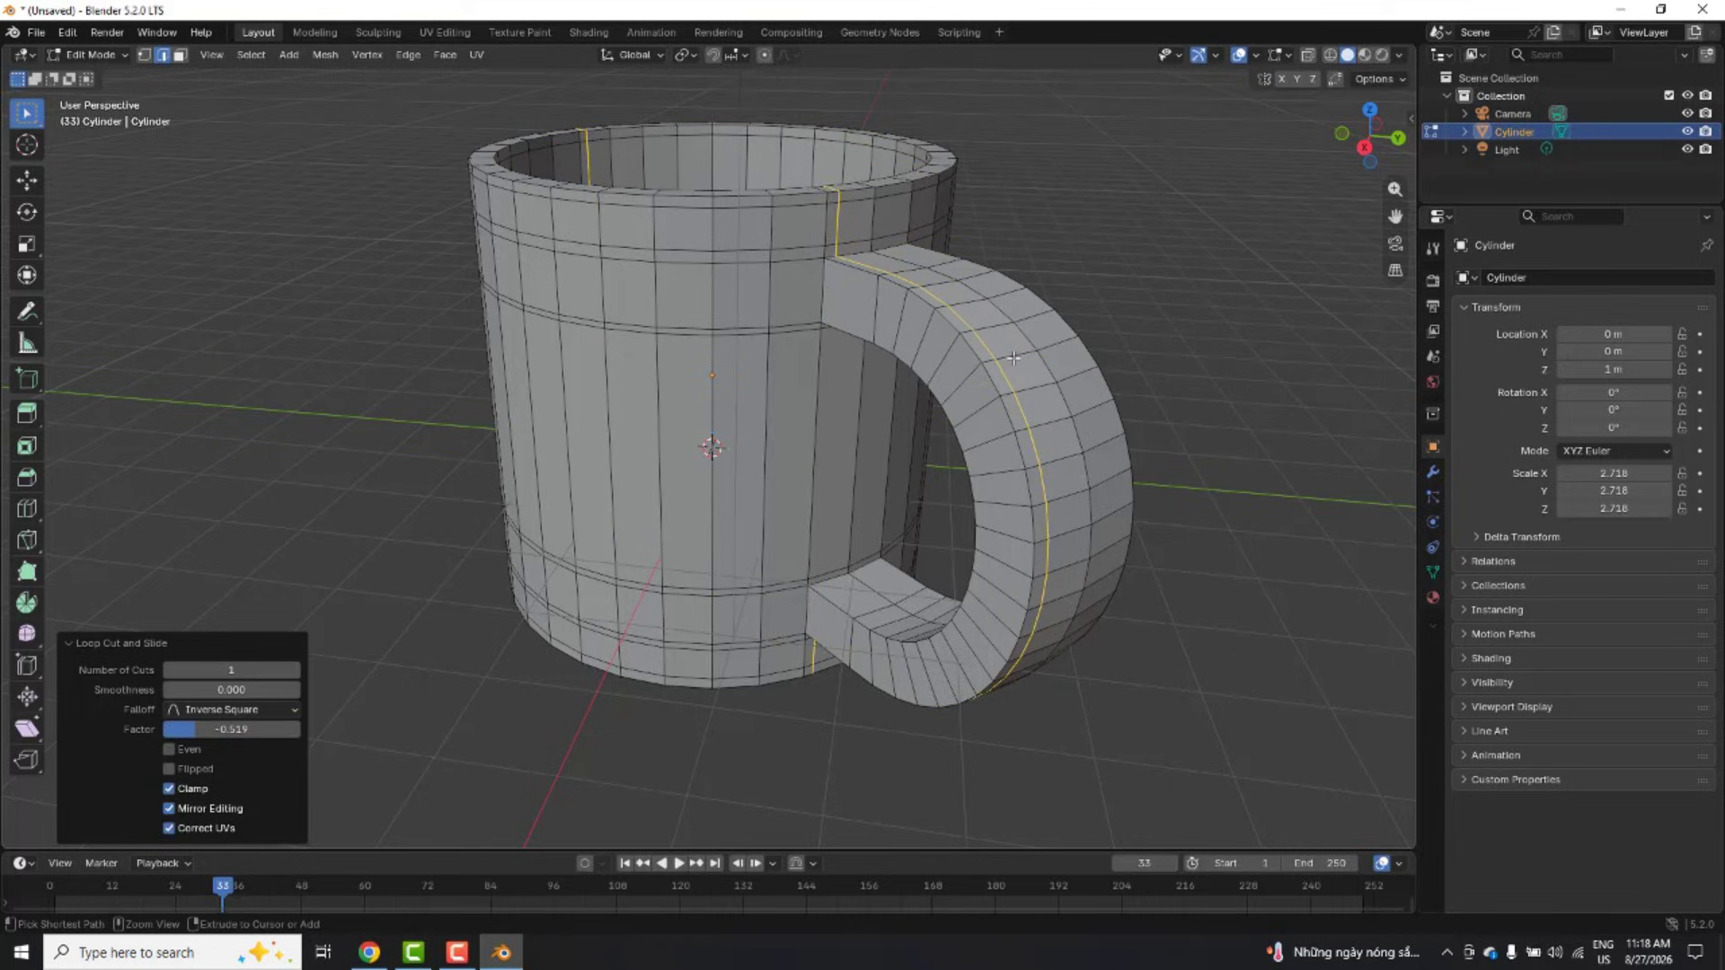
left_click(1069, 340)
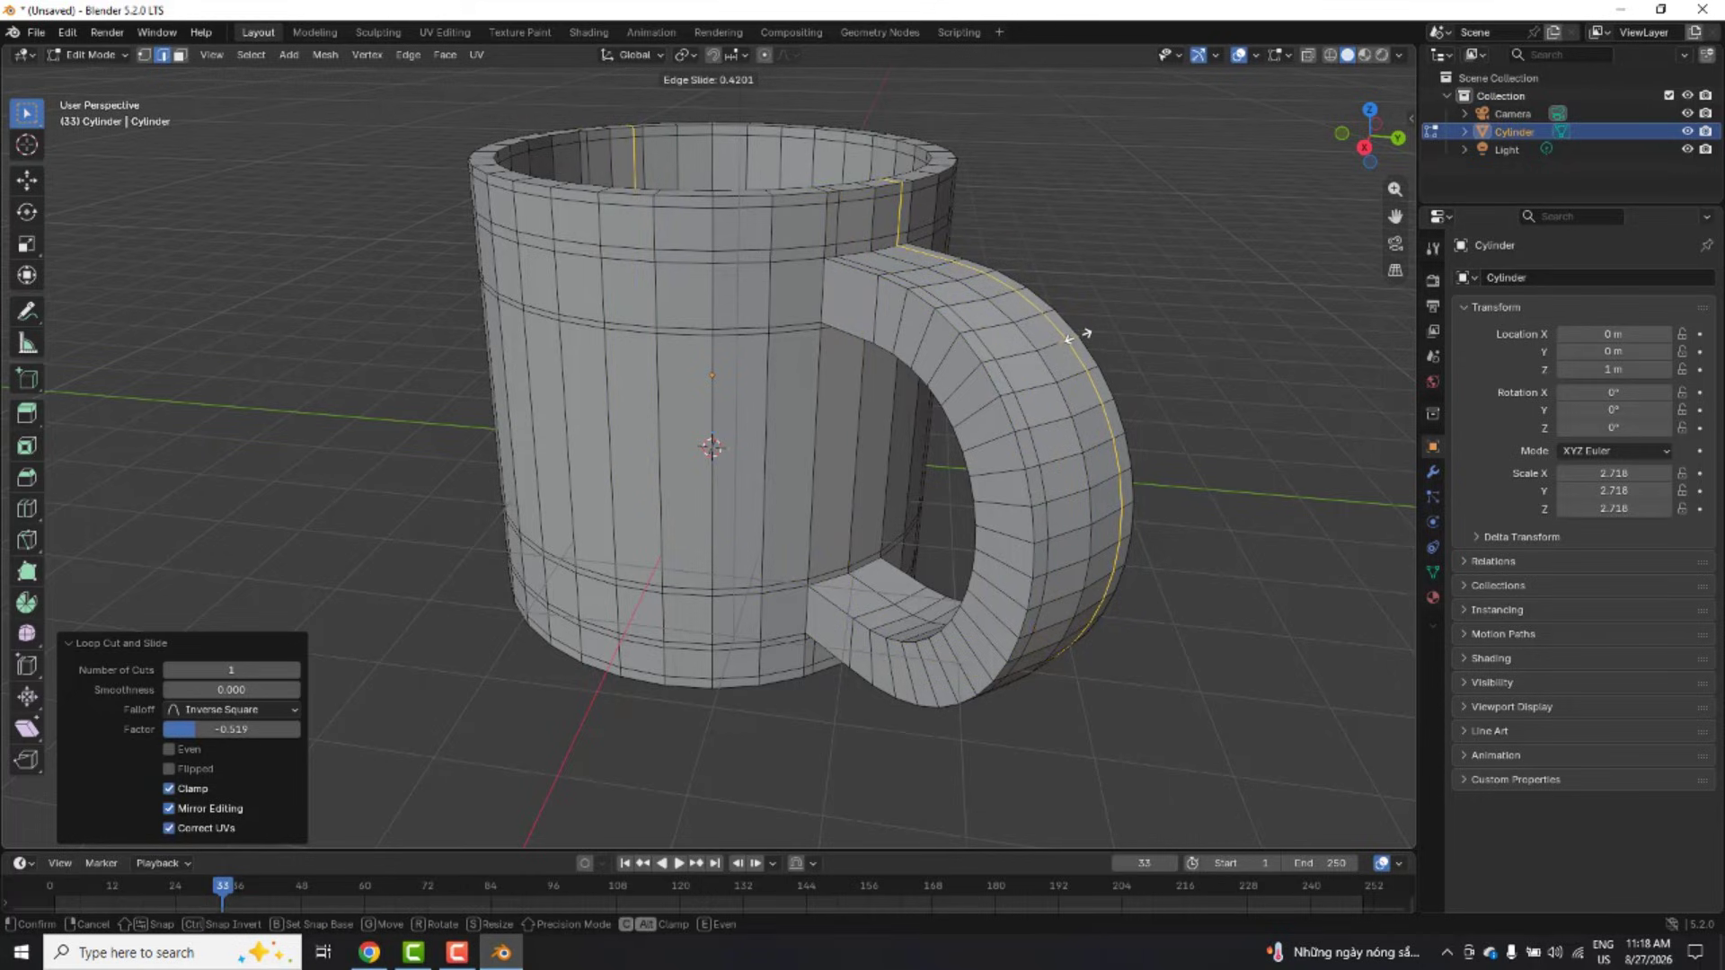
left_click(1078, 334)
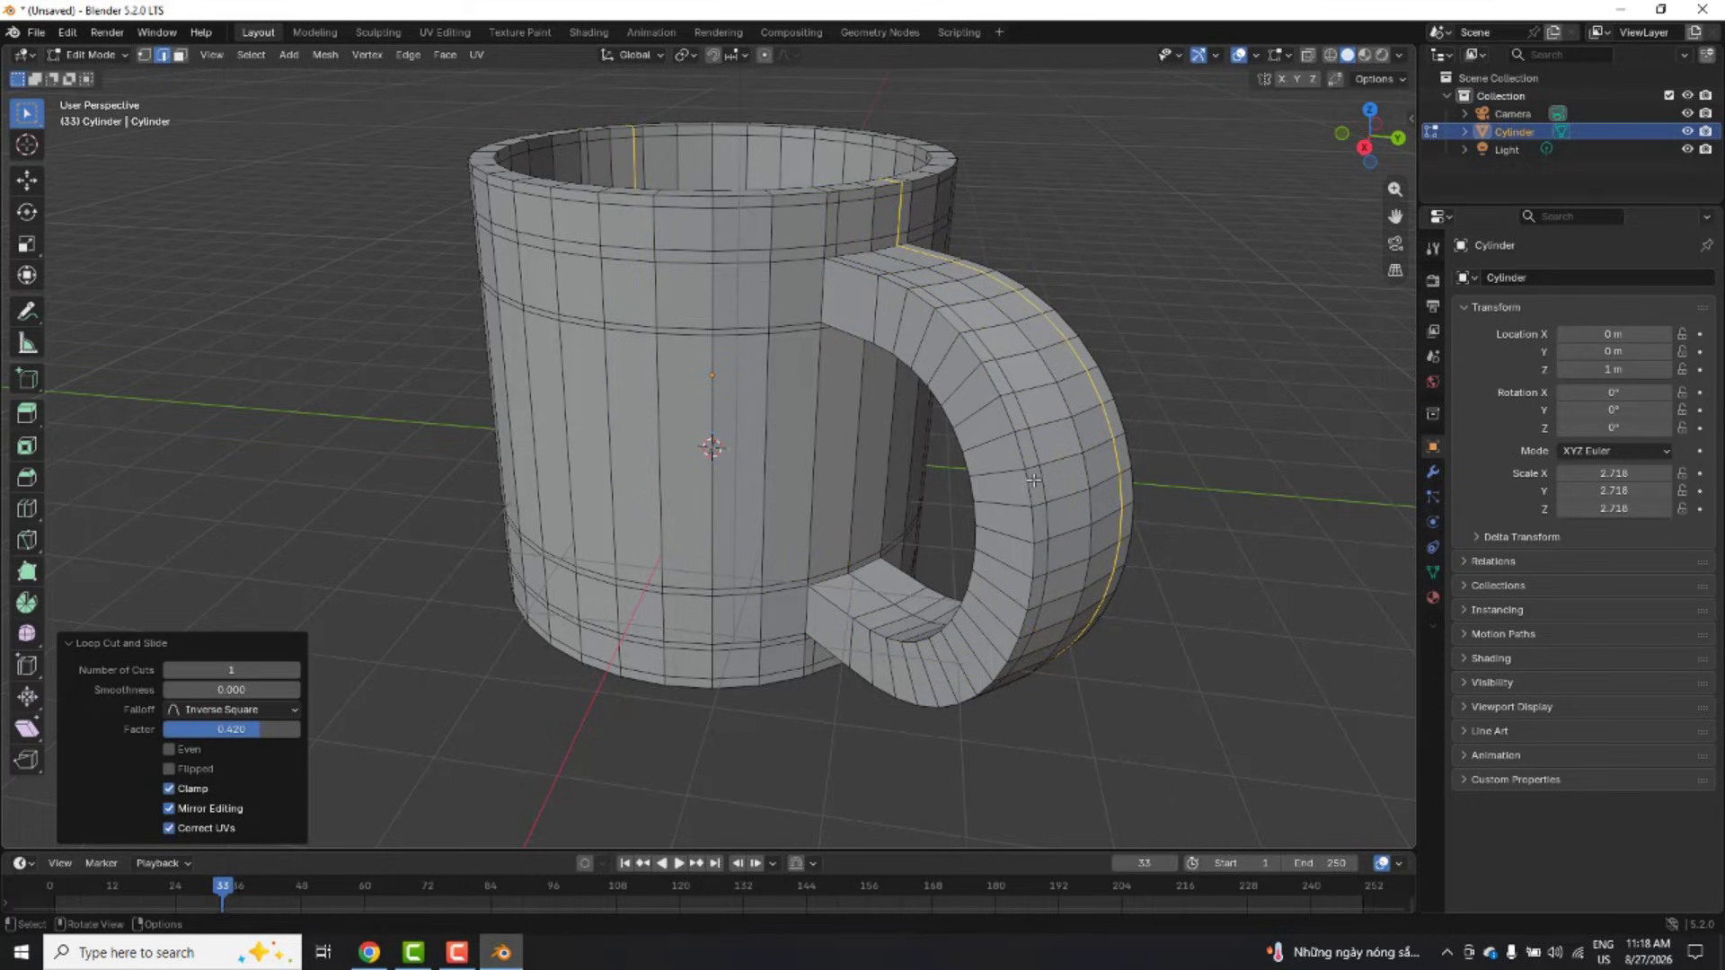
Step: Clear the edge selection and return the mug to Object Mode
mouse_move(1033, 481)
middle_mouse_down()
mouse_move(912, 489)
mouse_move(982, 494)
mouse_move(1004, 465)
middle_mouse_up()
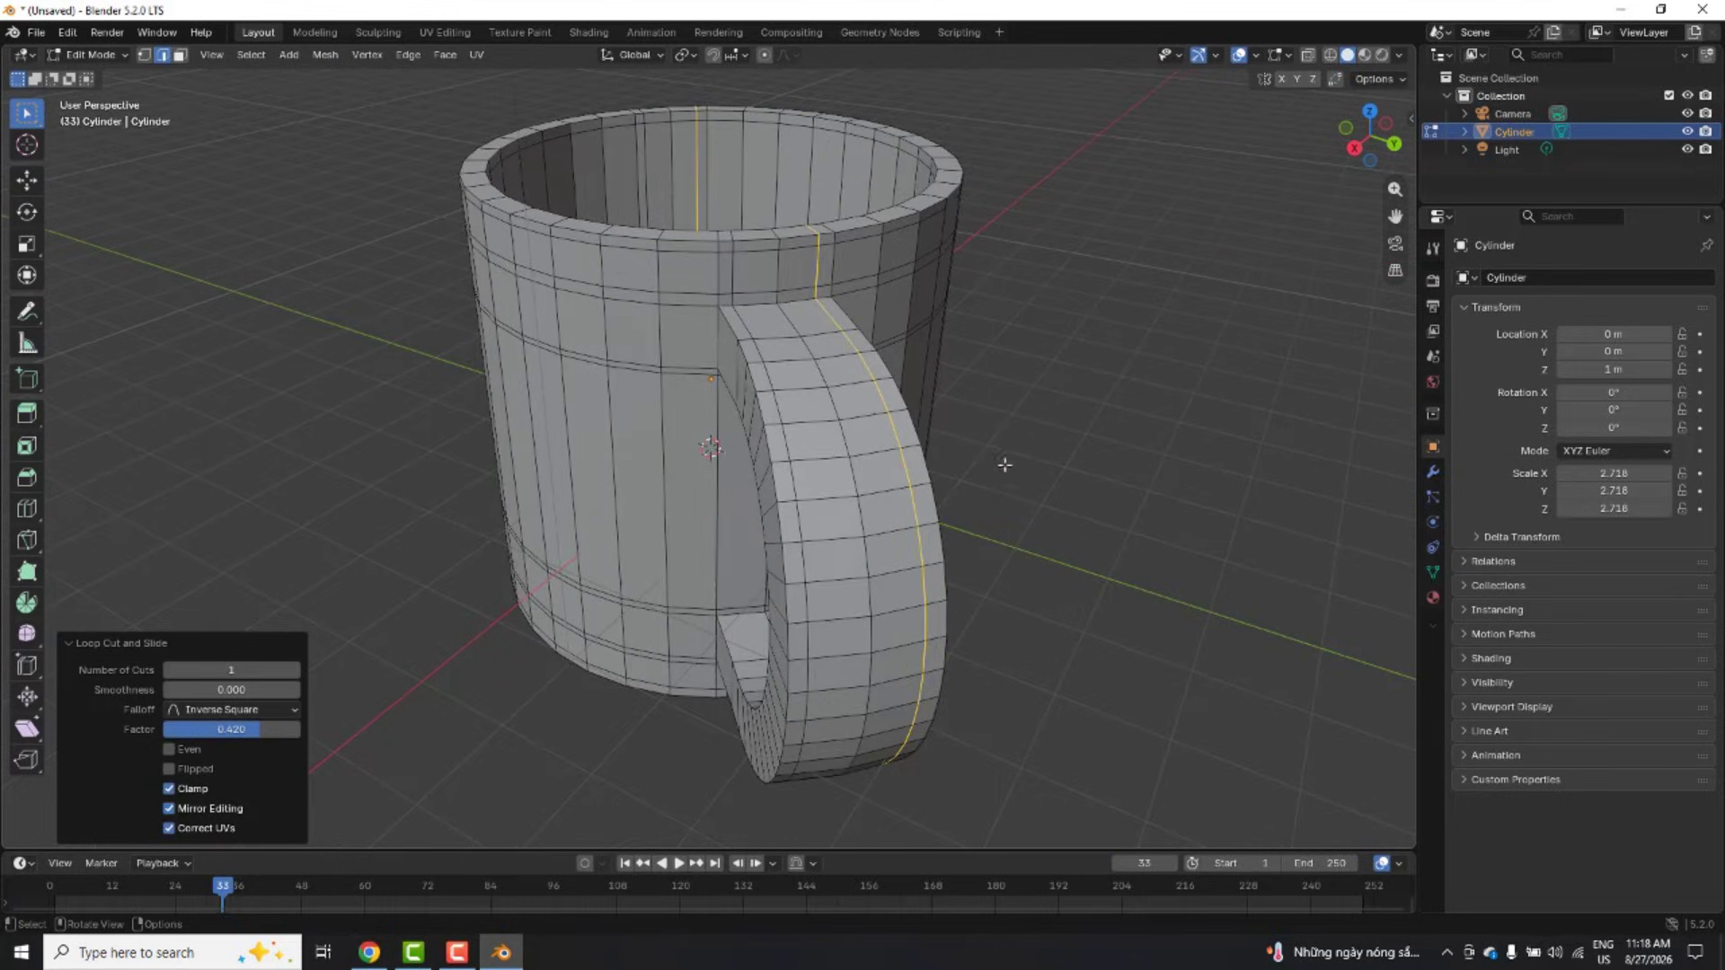
key("alt+a")
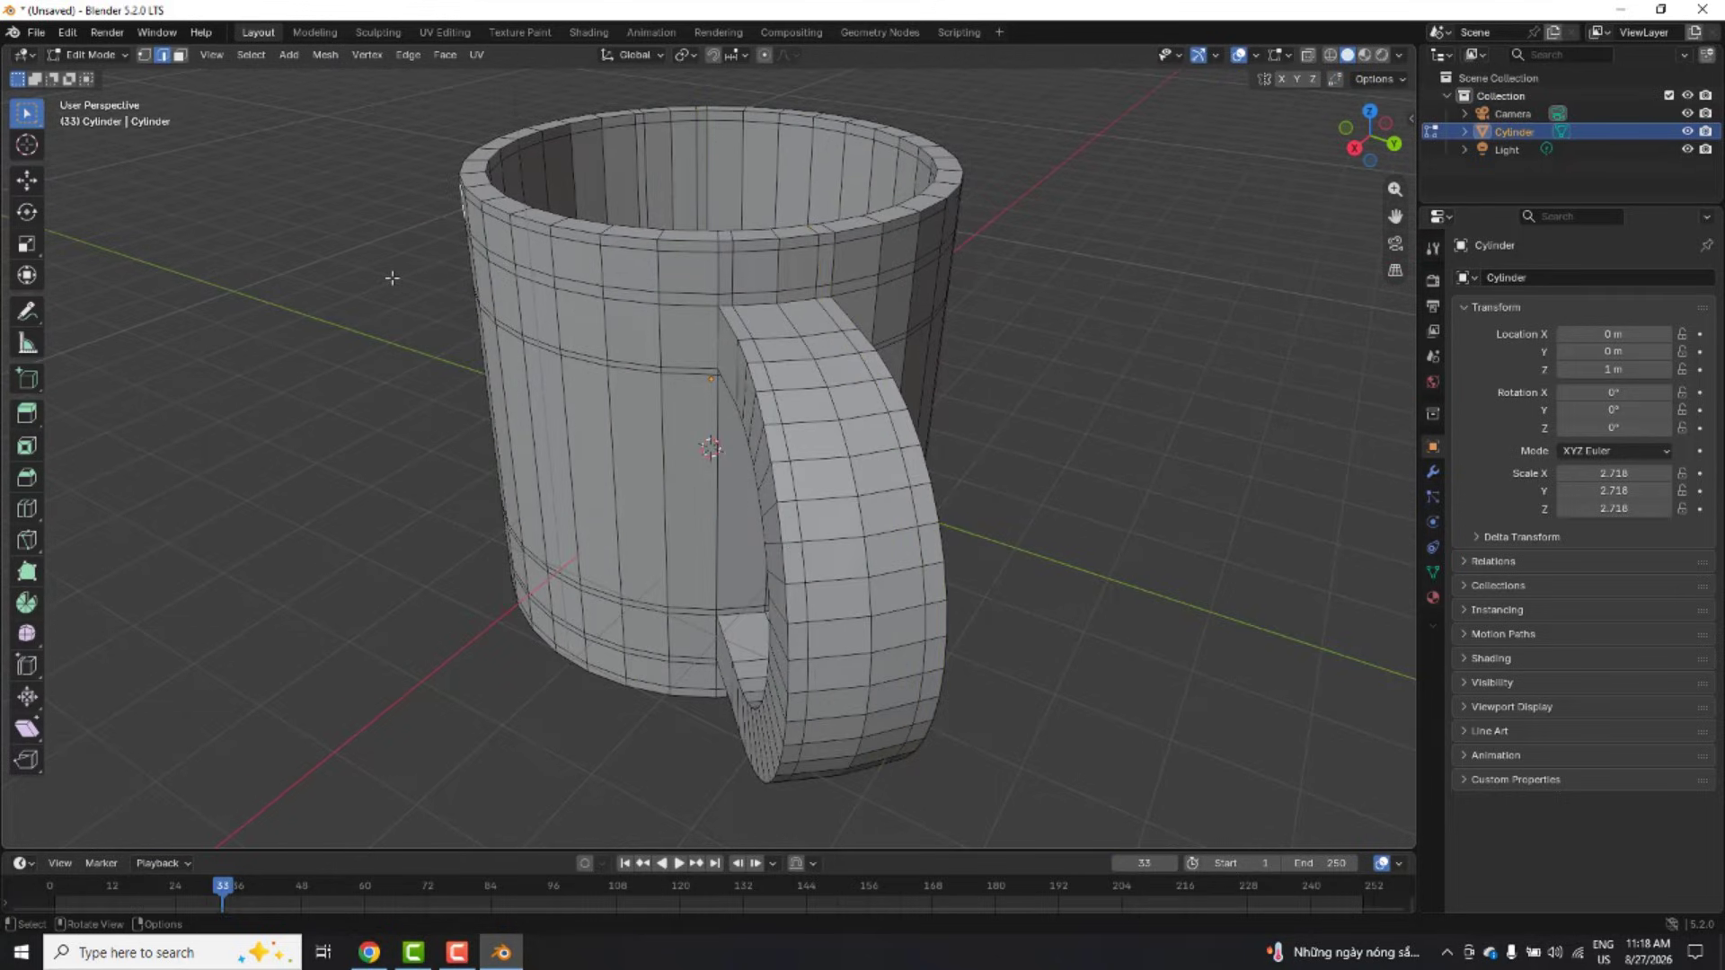
key("3")
key("Tab")
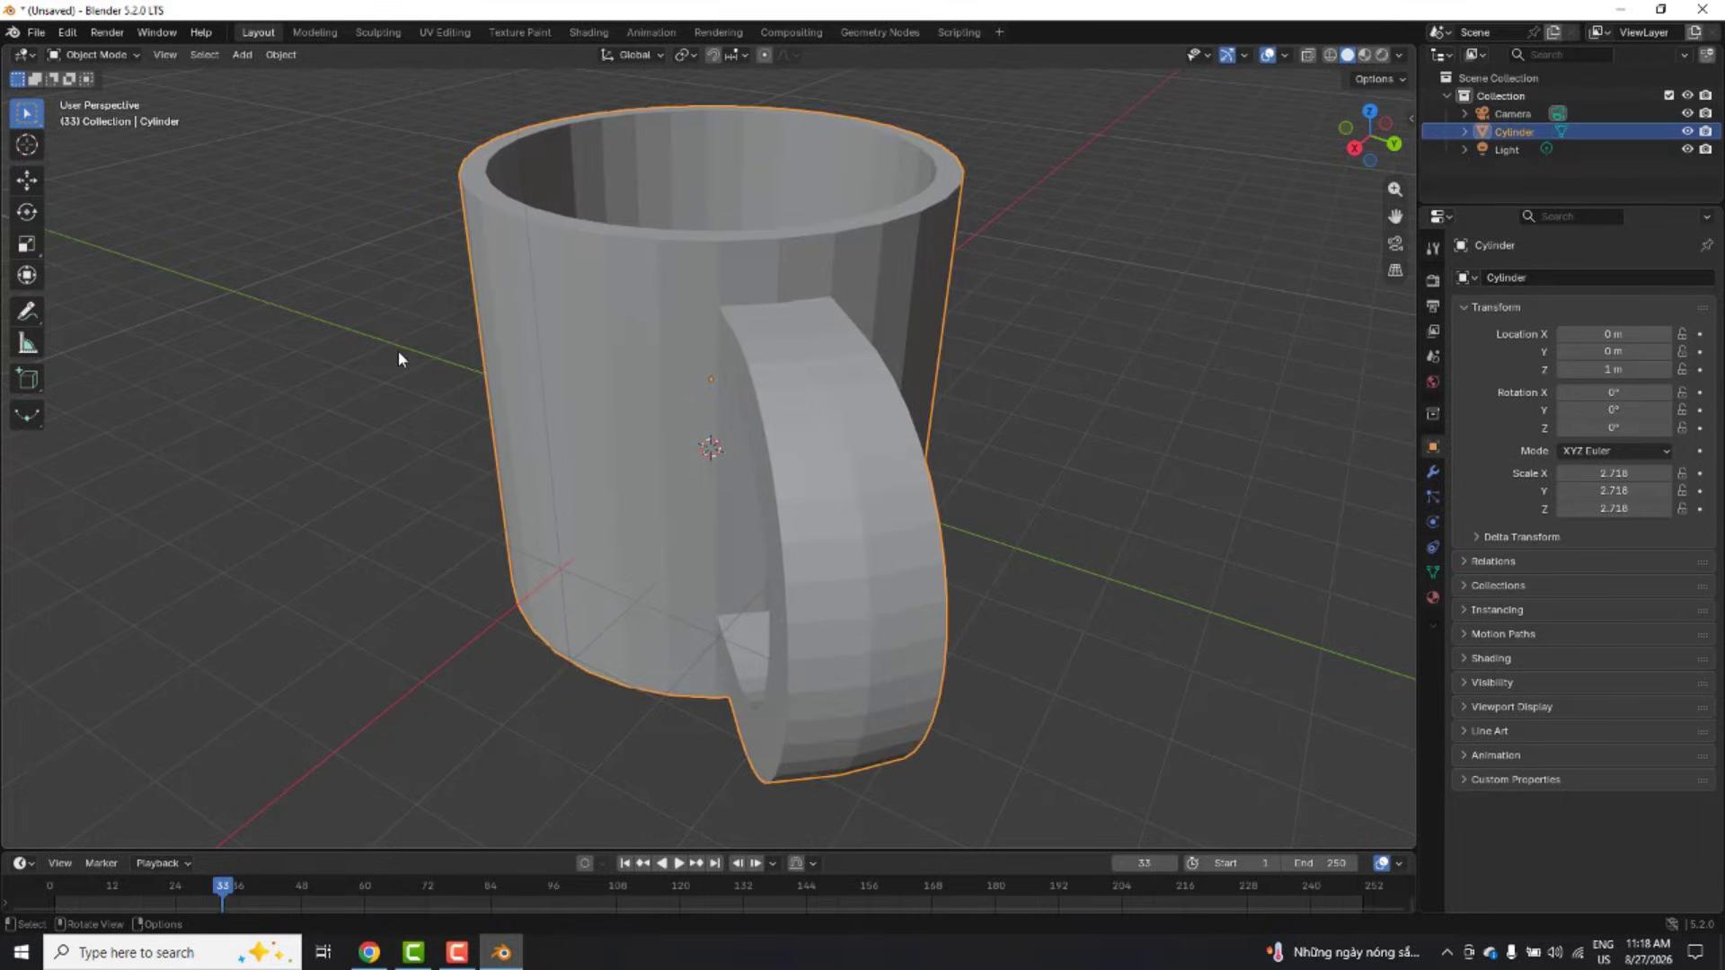
Step: Smooth the mug with a level 3 Subdivision Surface and inspect the body and handle from several sides
middle_click_drag(350, 324, 392, 347)
scroll(392, 348, "up", 4)
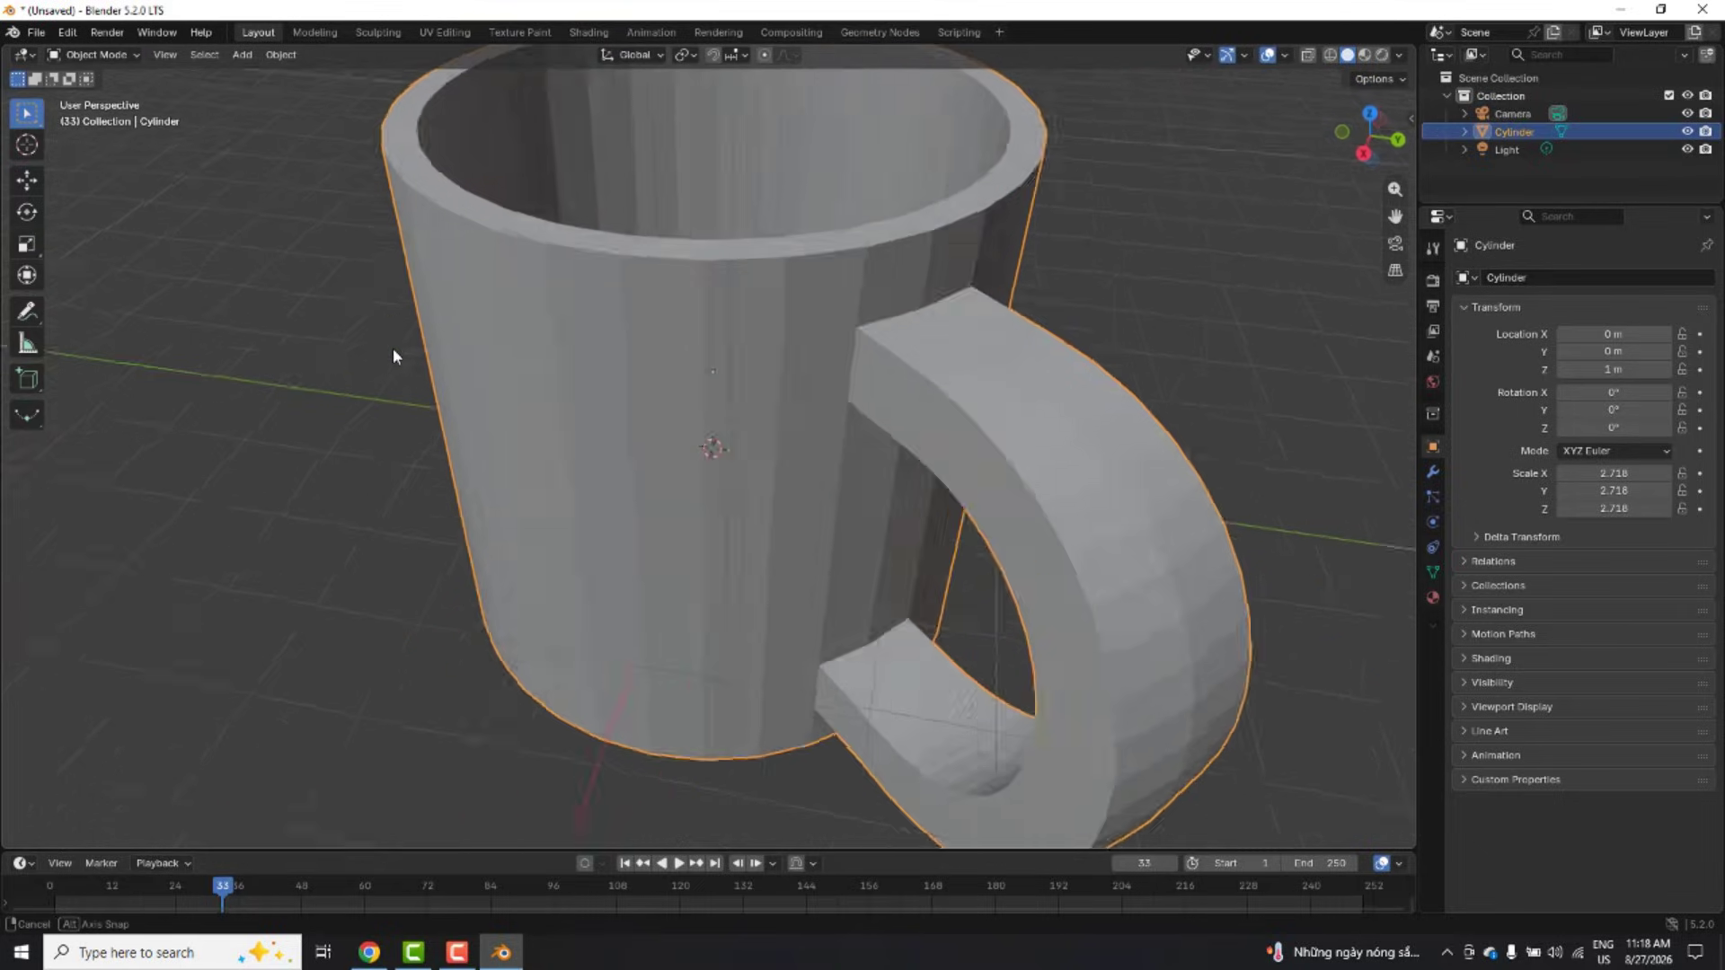
scroll(424, 356, "down", 3)
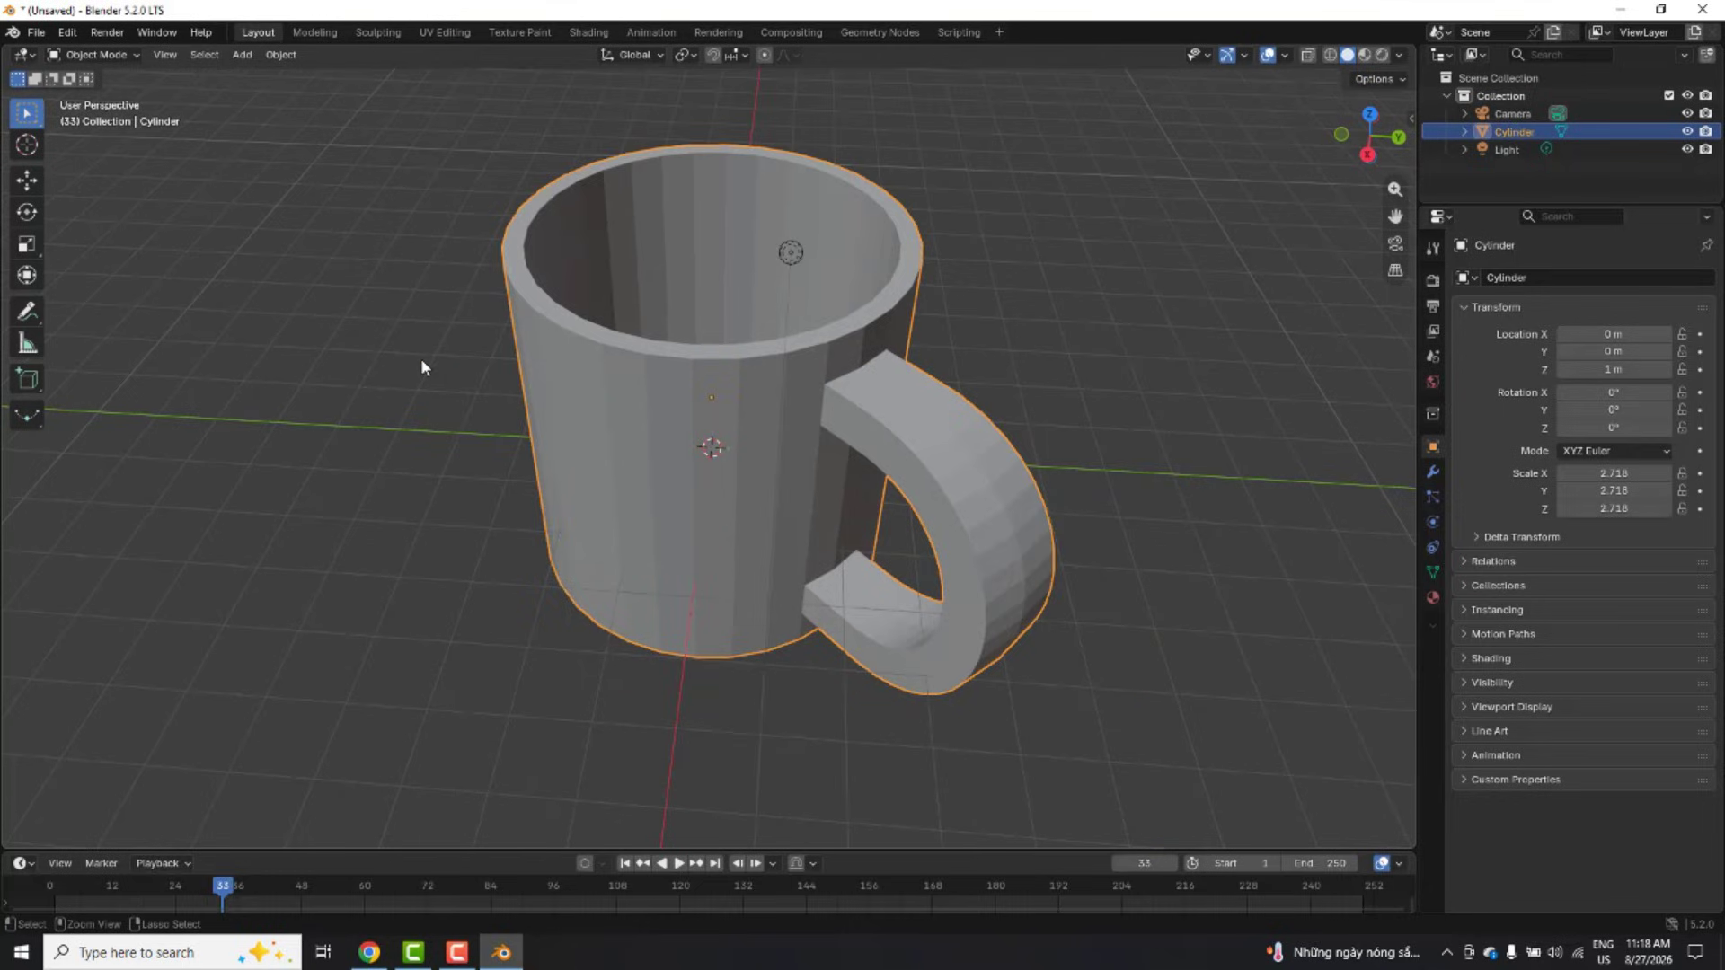
key("ctrl+3")
middle_click_drag(420, 358, 868, 444)
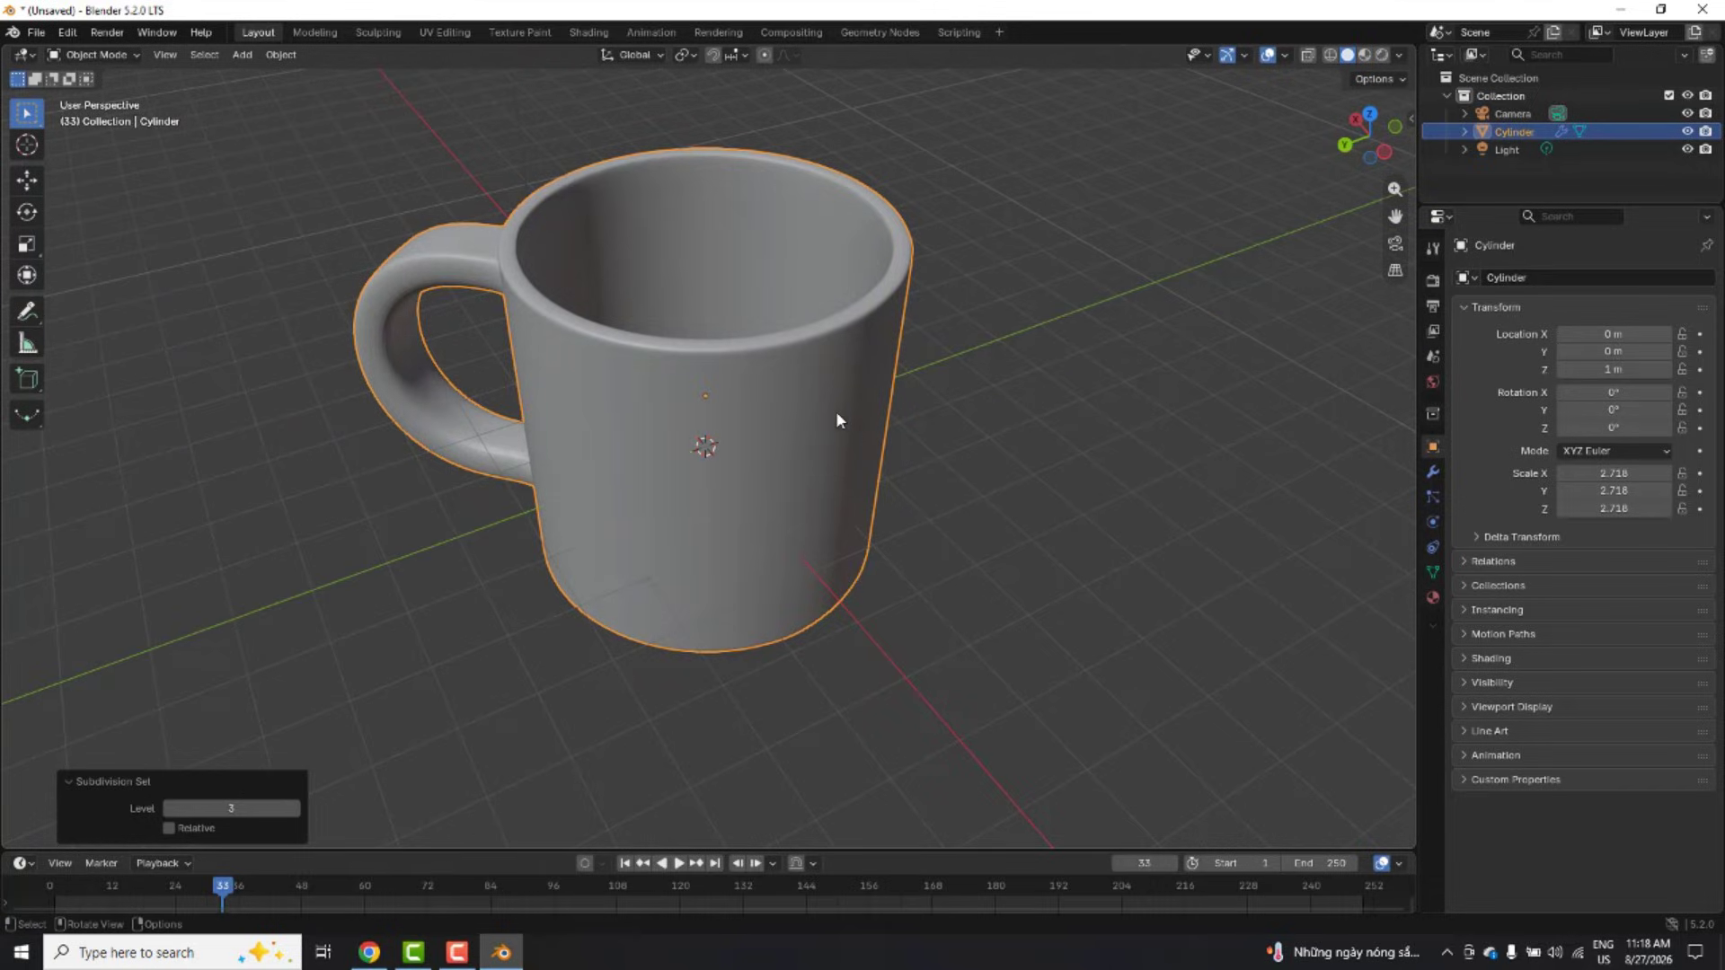
middle_click_drag(835, 420, 911, 364)
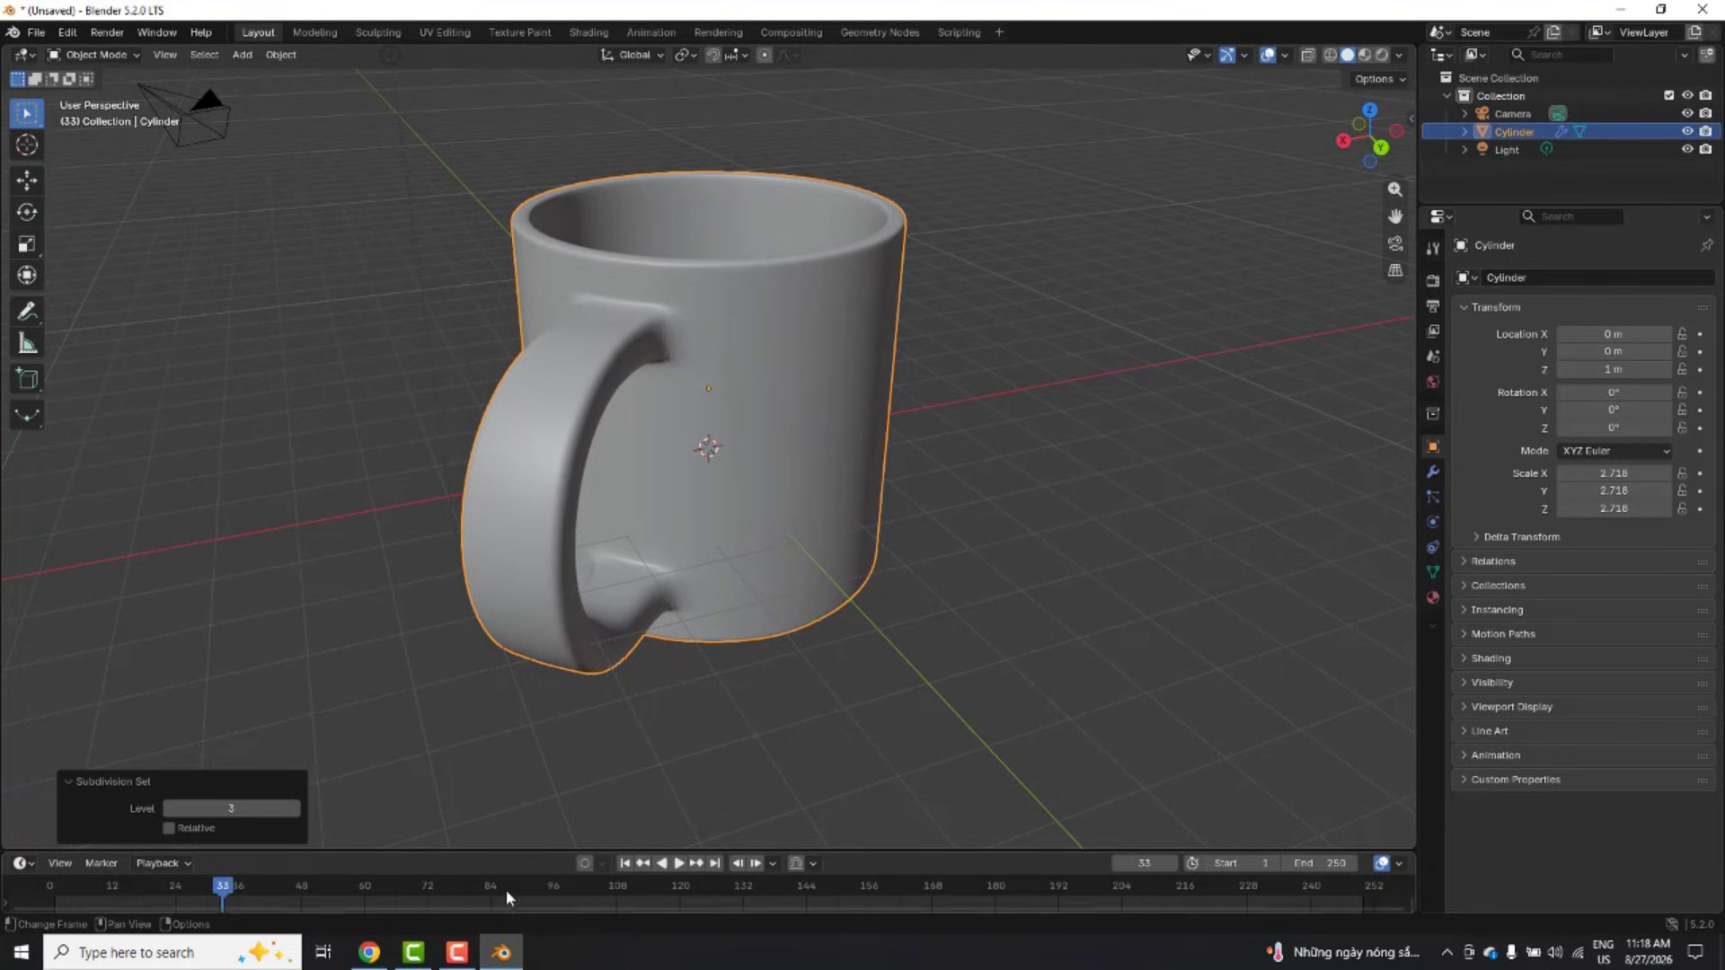
left_click(459, 957)
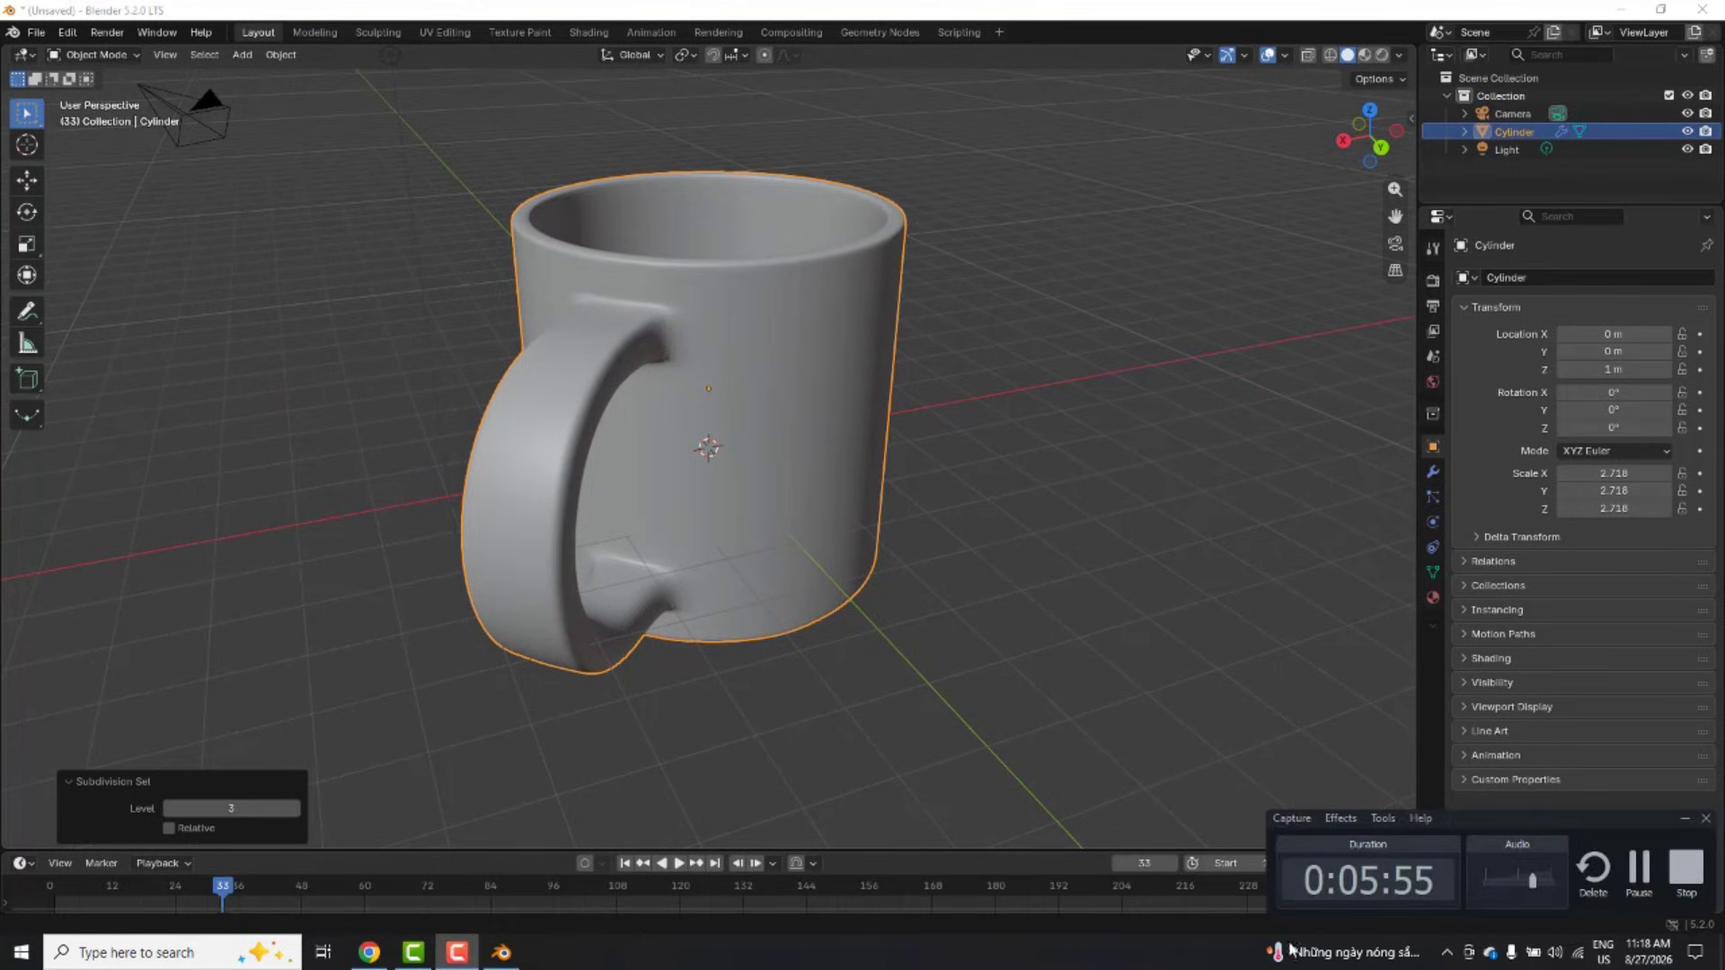